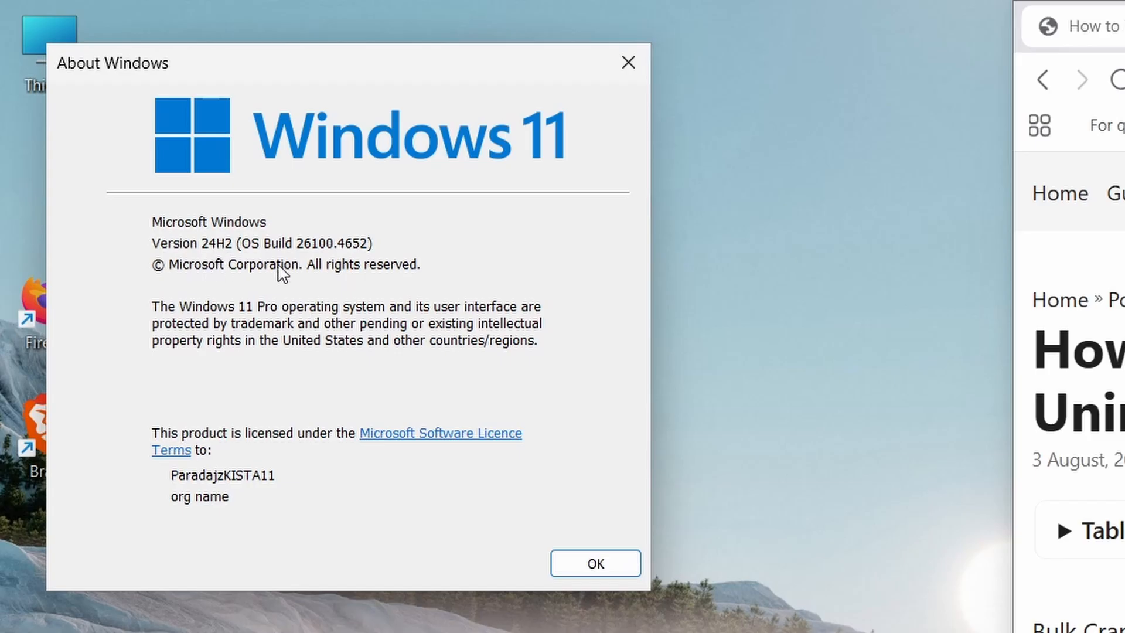
# Close the About Windows dialog.
pyautogui.click(591, 554)
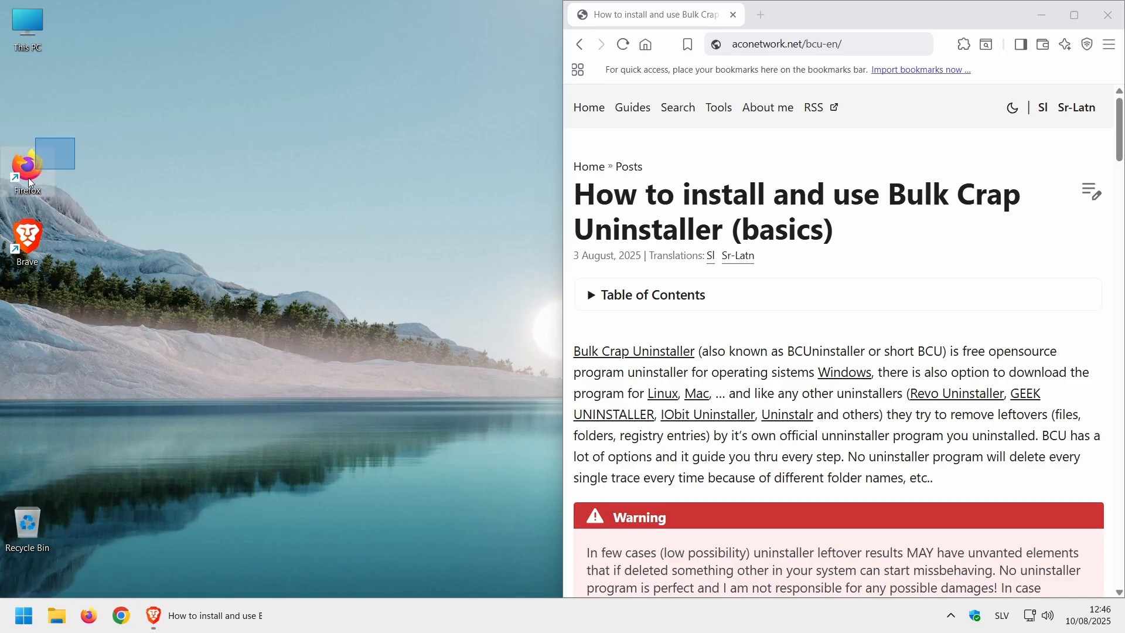
pyautogui.moveTo(28, 178)
pyautogui.mouseDown()
pyautogui.moveTo(2, 271)
pyautogui.moveTo(195, 270)
pyautogui.mouseUp()
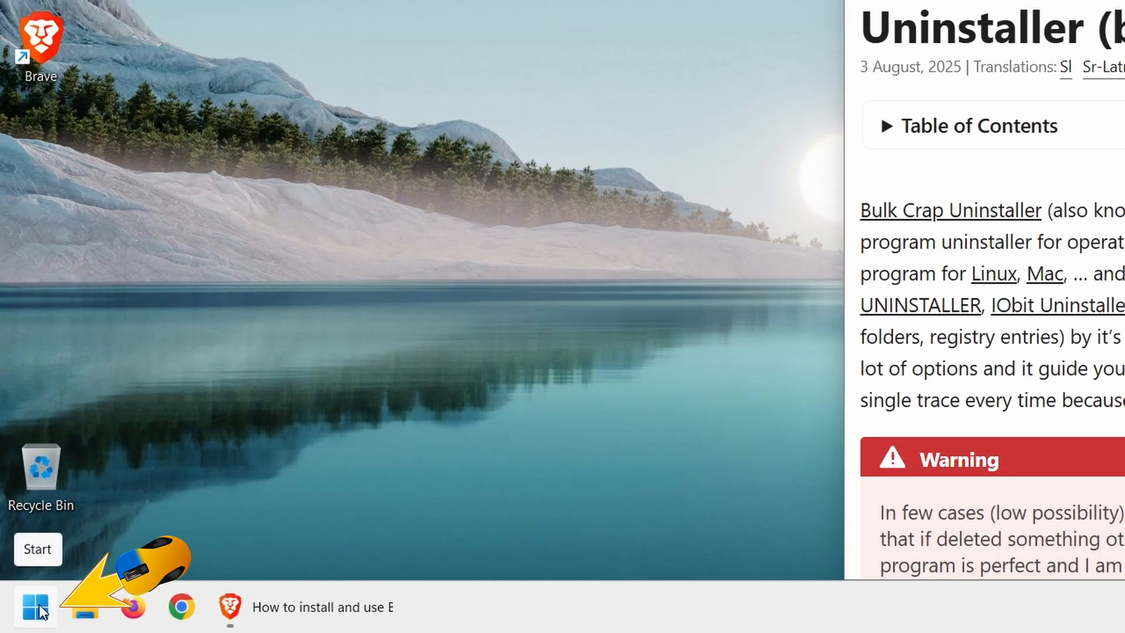
# View the Installed apps list and the uninstall options for 7-Zip 24.09 (x64), then close Settings.
pyautogui.rightClick(24, 616)
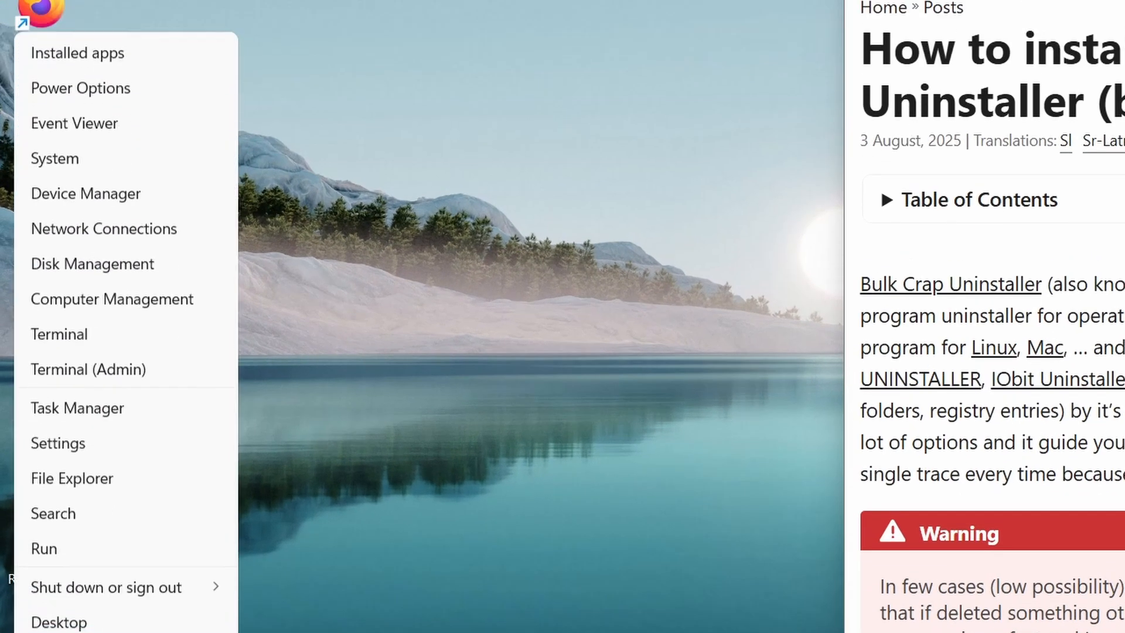
pyautogui.click(130, 59)
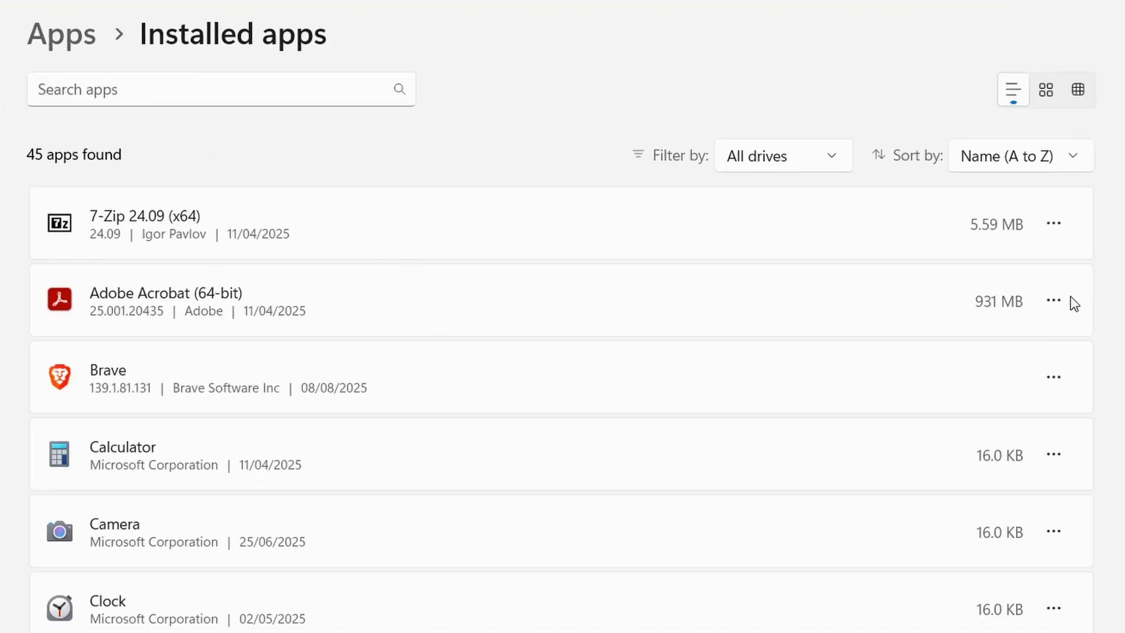
pyautogui.click(1055, 225)
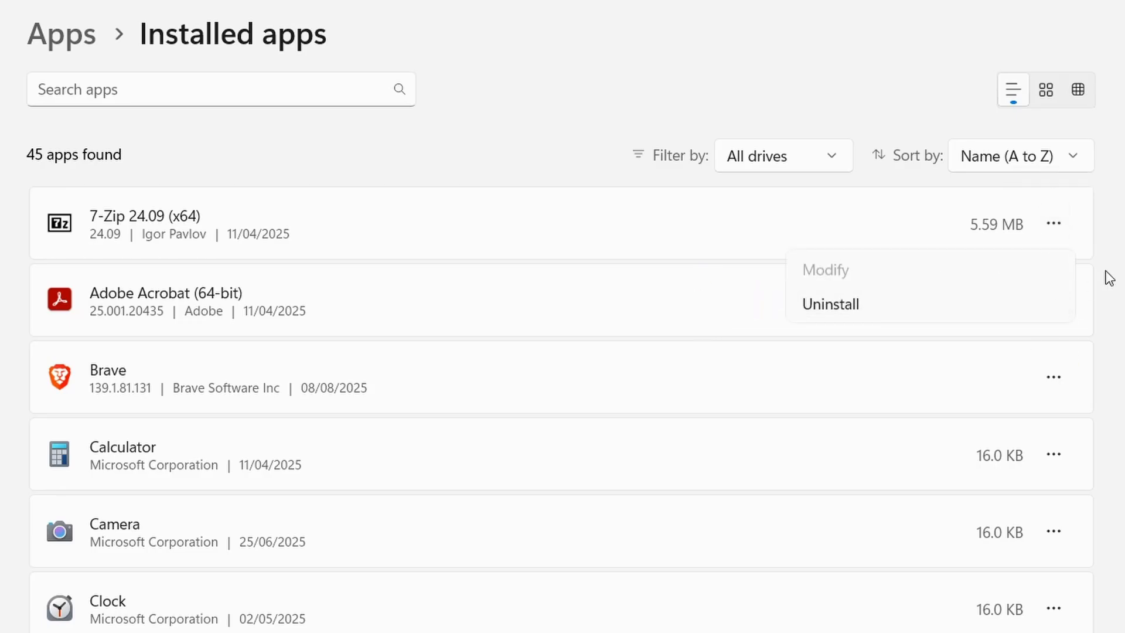
pyautogui.click(1120, 258)
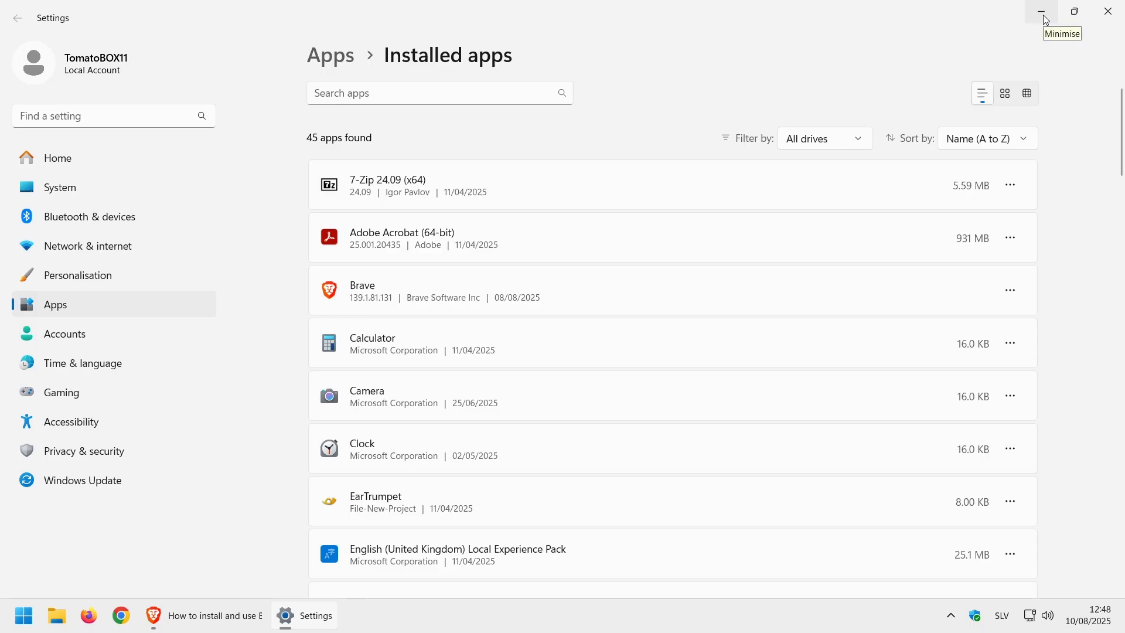
pyautogui.click(1107, 20)
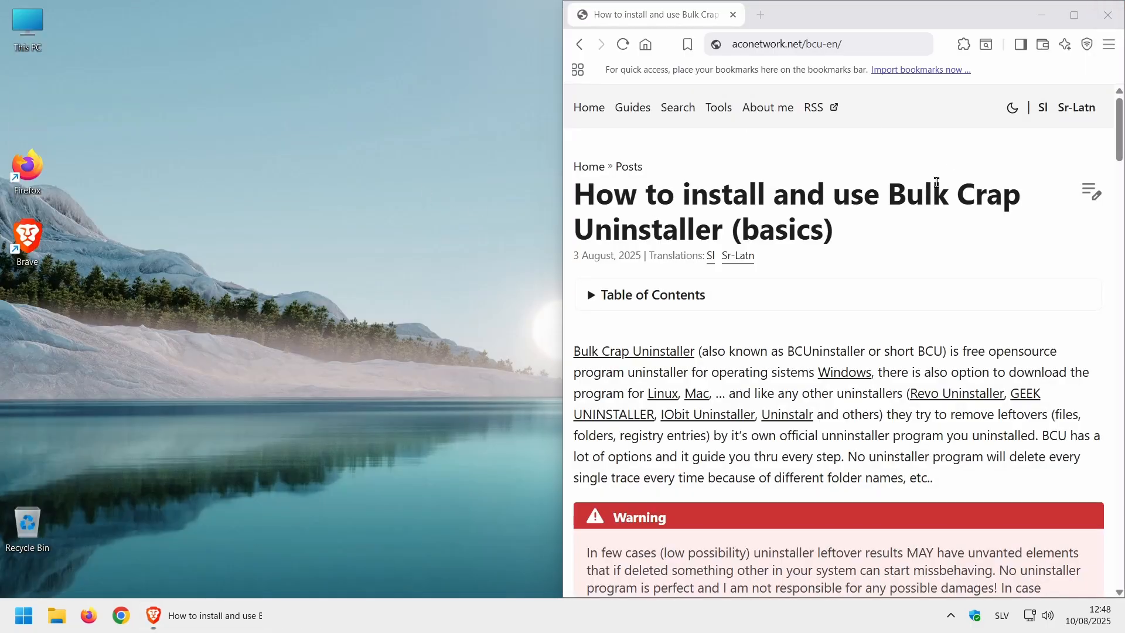
# Read the Bulk Crap Uninstaller guide's title, introduction and warning about leftover results, highlighting the advice on asking questions.
pyautogui.click(897, 197)
pyautogui.moveTo(897, 198); pyautogui.dragTo(722, 225)
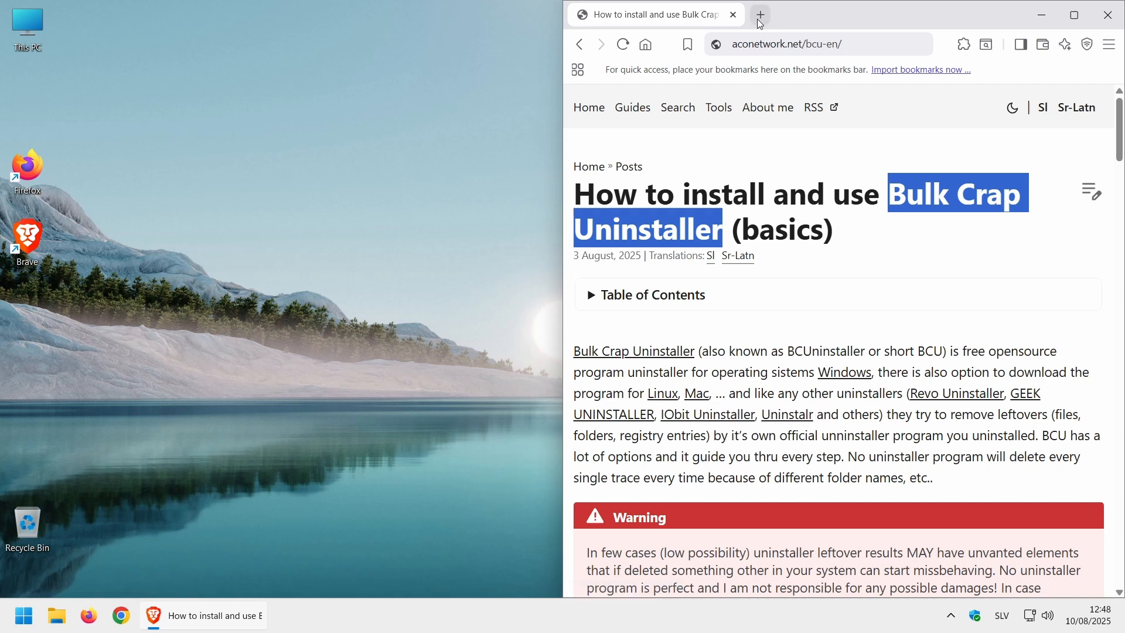
pyautogui.click(909, 236)
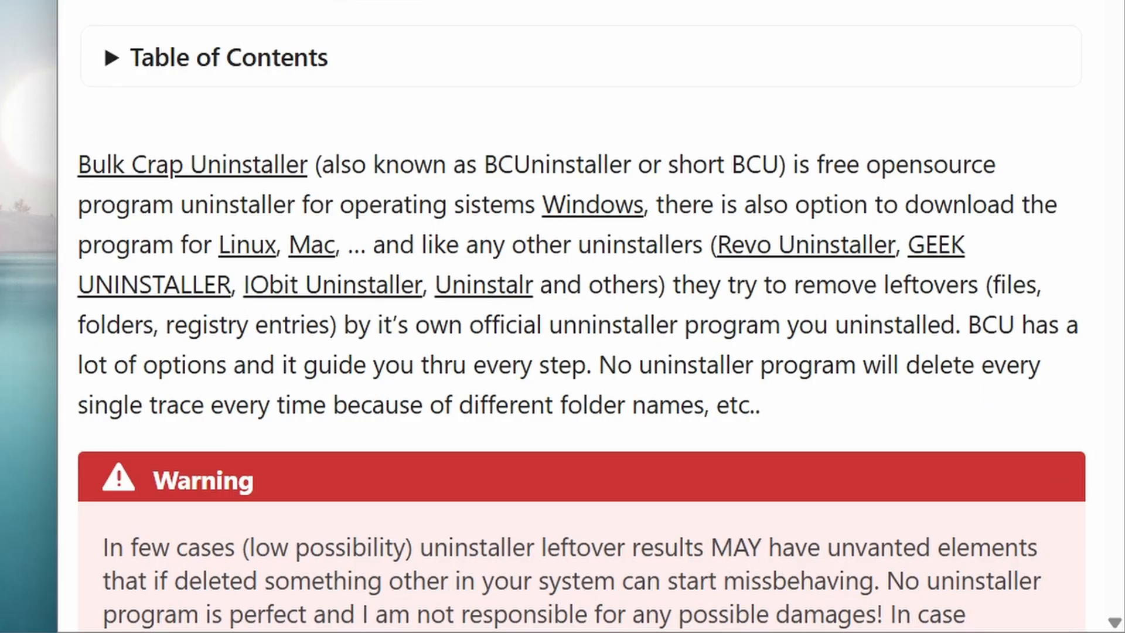
pyautogui.scroll(-6, 582, 316)
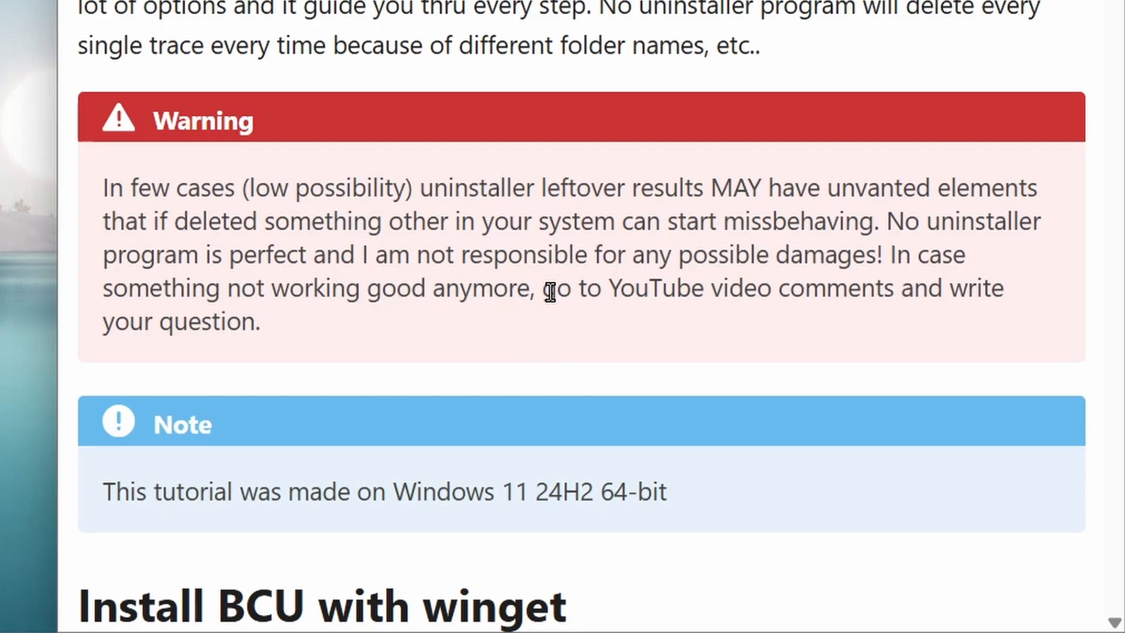
pyautogui.moveTo(544, 288); pyautogui.dragTo(413, 321)
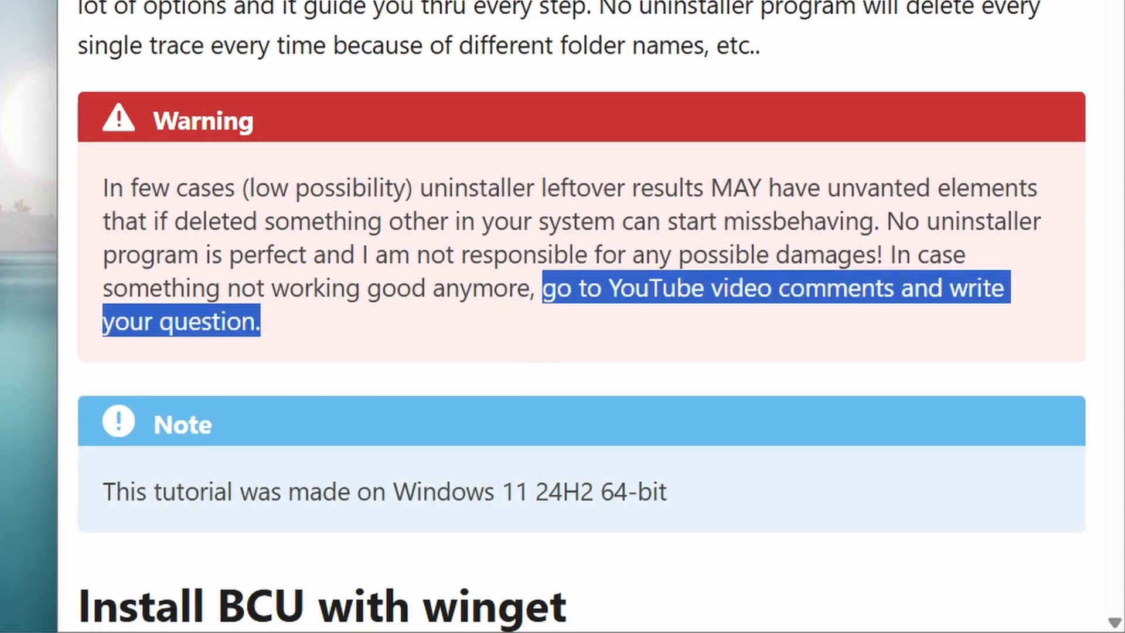
# Expand the guide's Table of Contents, view the manual download and install section, and return to the top of the page.
pyautogui.scroll(5, 581, 317)
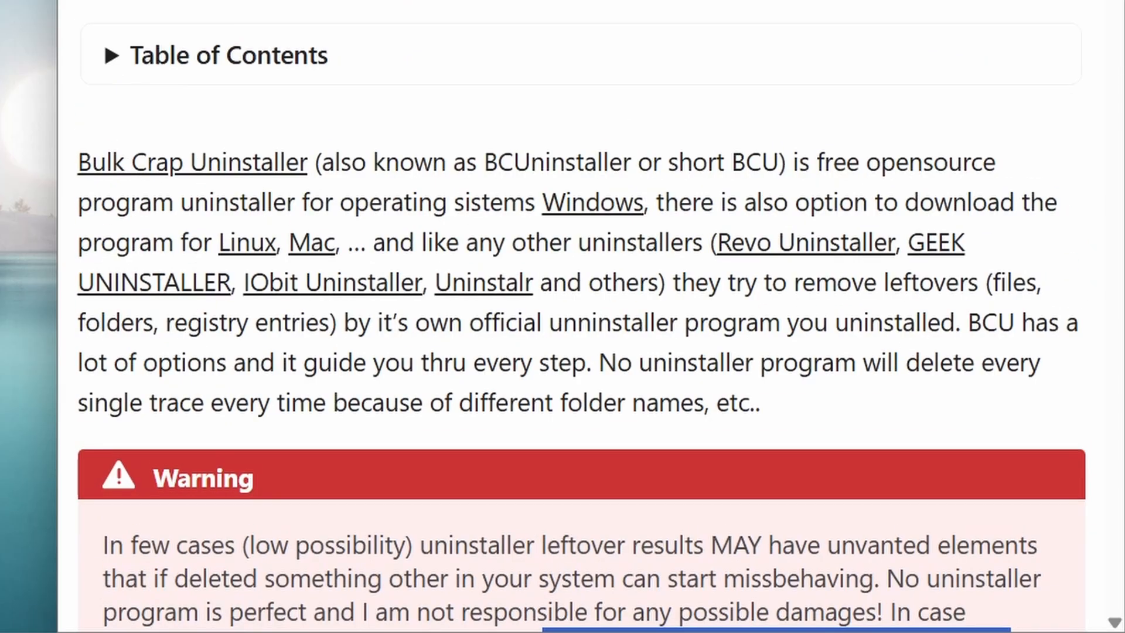
pyautogui.scroll(2, 108, 54)
pyautogui.click(109, 55)
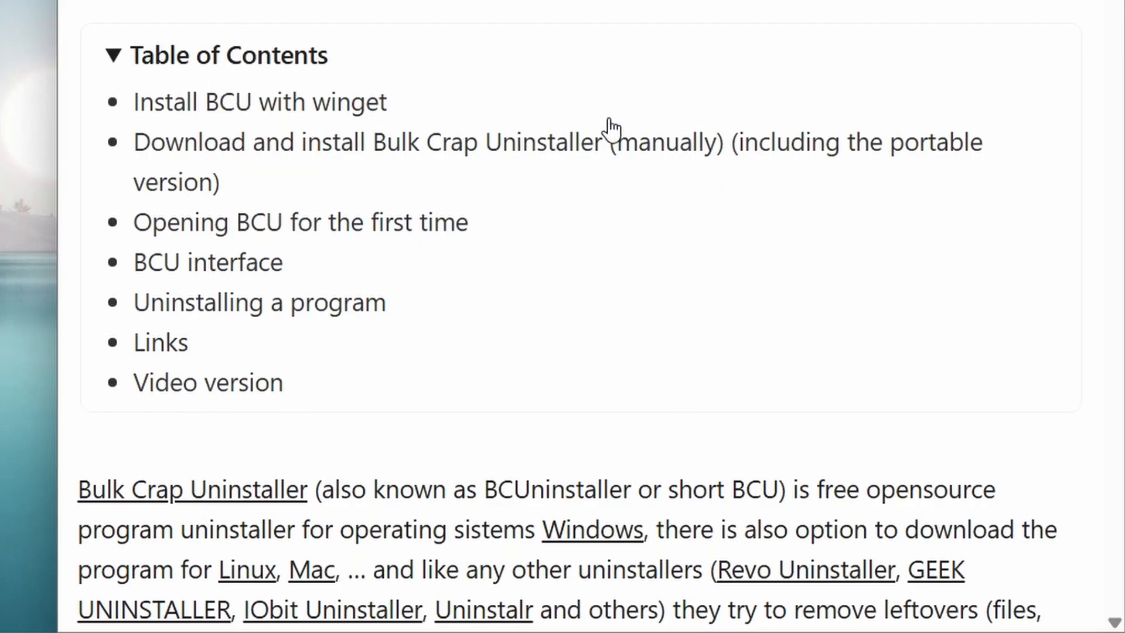
pyautogui.click(229, 155)
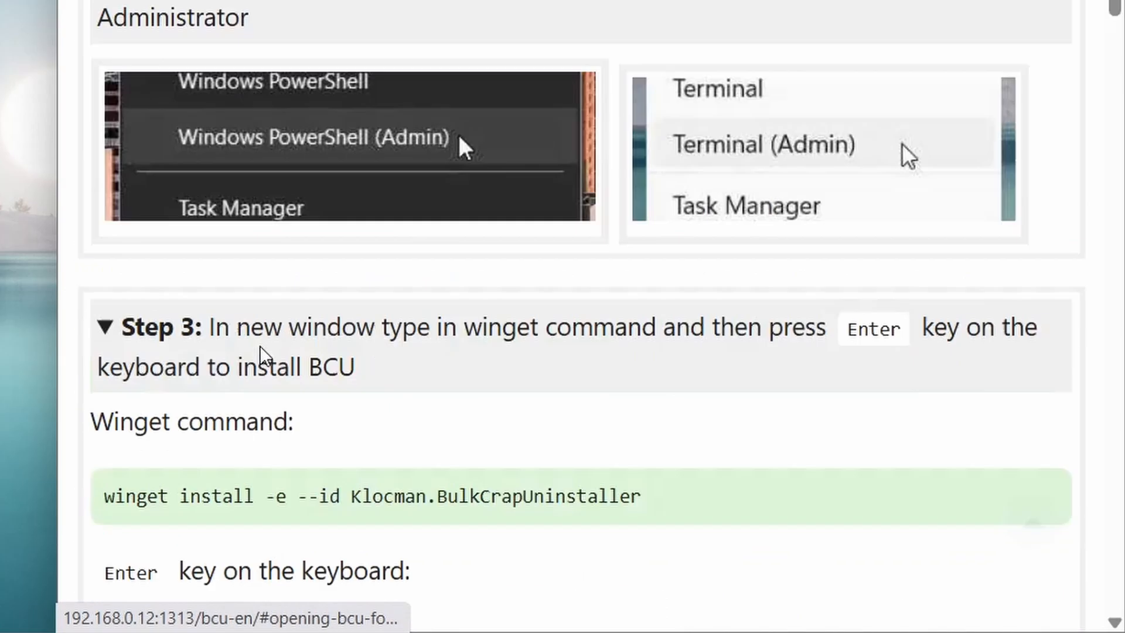
pyautogui.click(1032, 521)
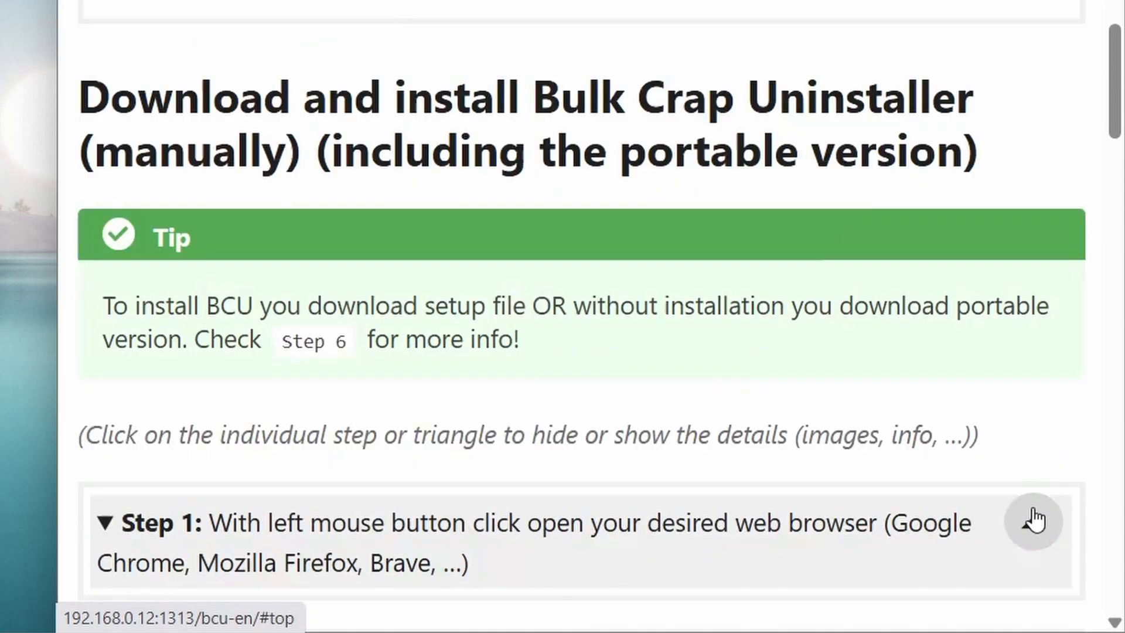
pyautogui.click(238, 56)
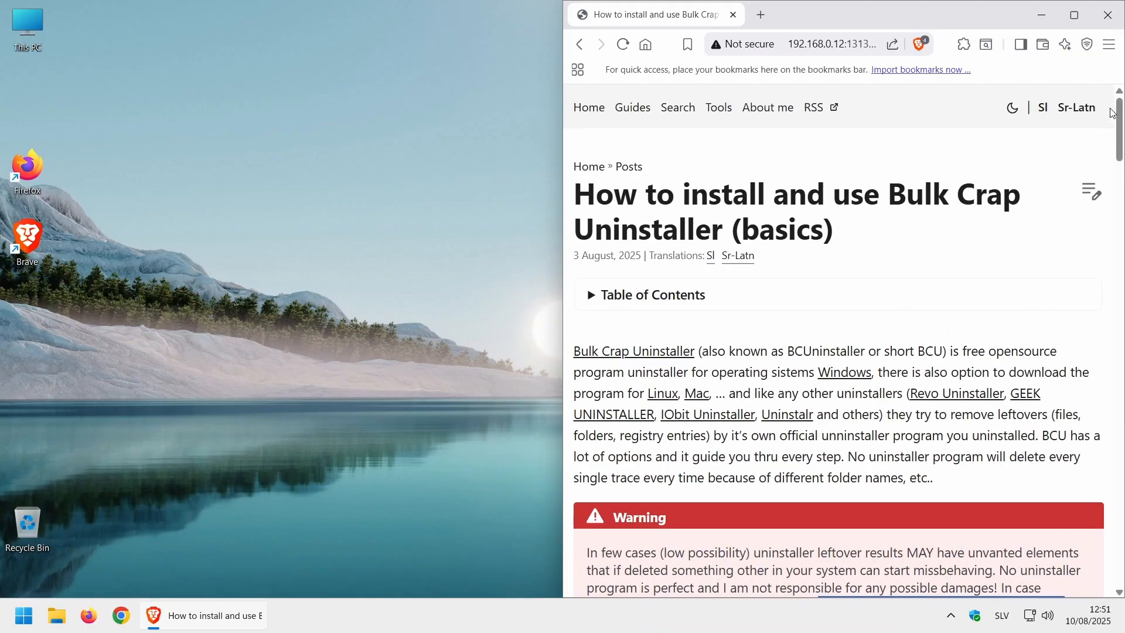
# Go to the guide's "Install BCU with winget" section and open Terminal (Admin), allowing it to make changes to the device.
pyautogui.moveTo(1122, 131); pyautogui.dragTo(1122, 173)
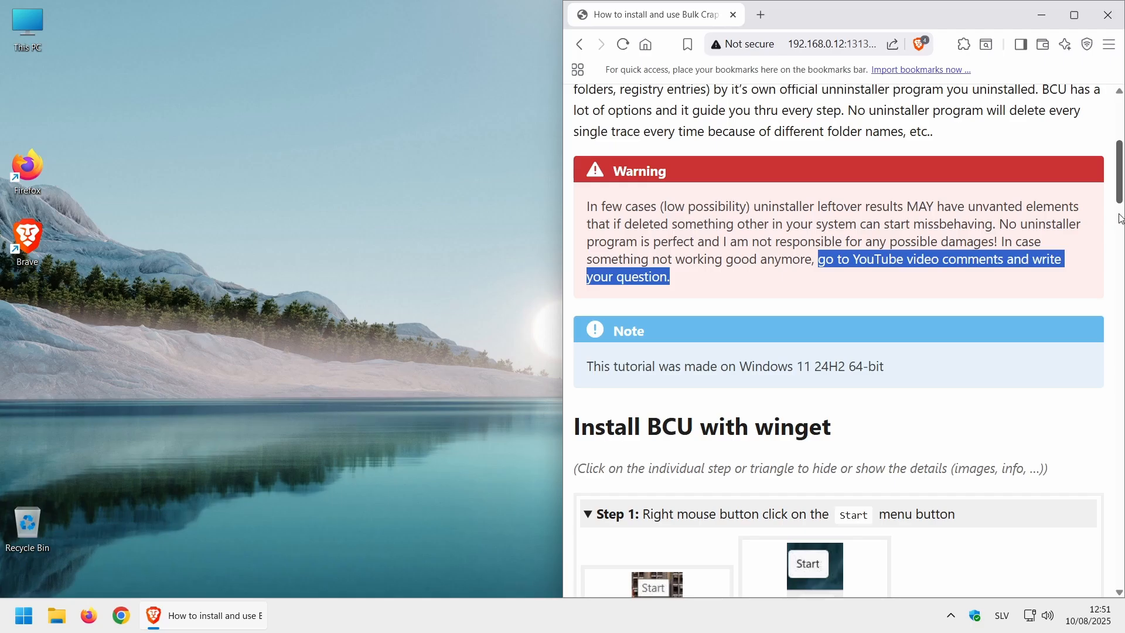
pyautogui.moveTo(1121, 219); pyautogui.dragTo(1102, 214)
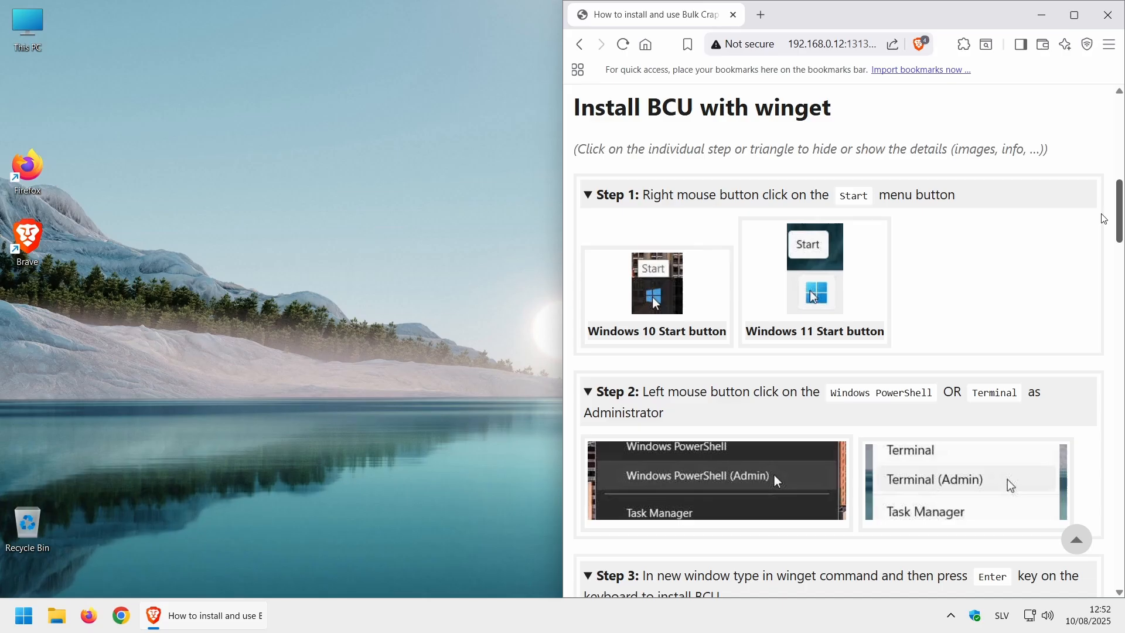
pyautogui.scroll(-1, 1104, 219)
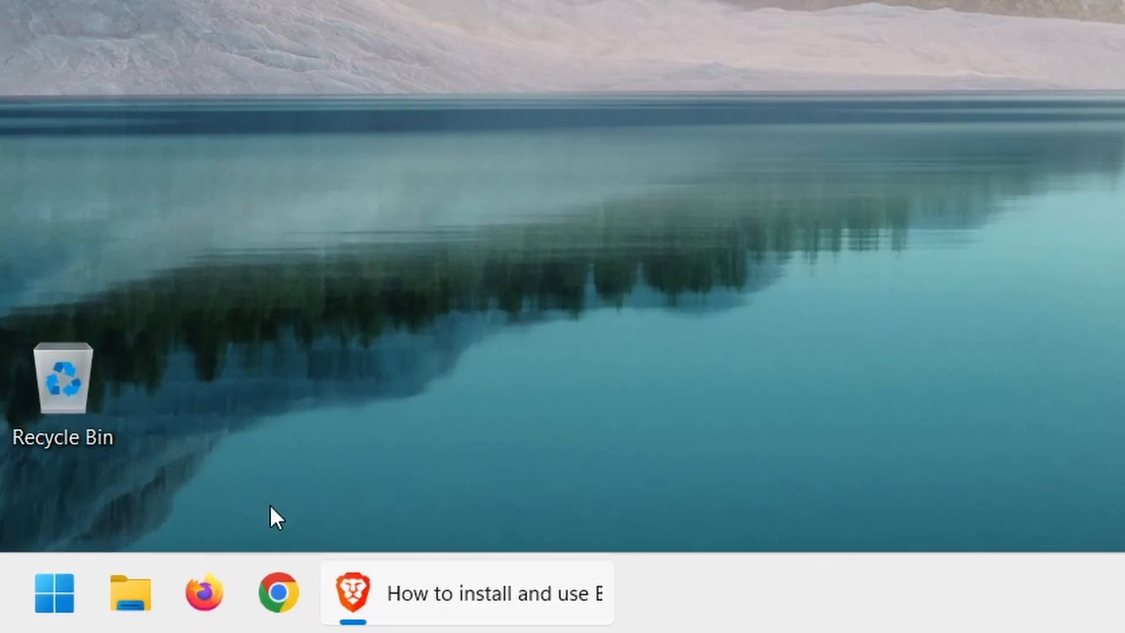
pyautogui.rightClick(47, 575)
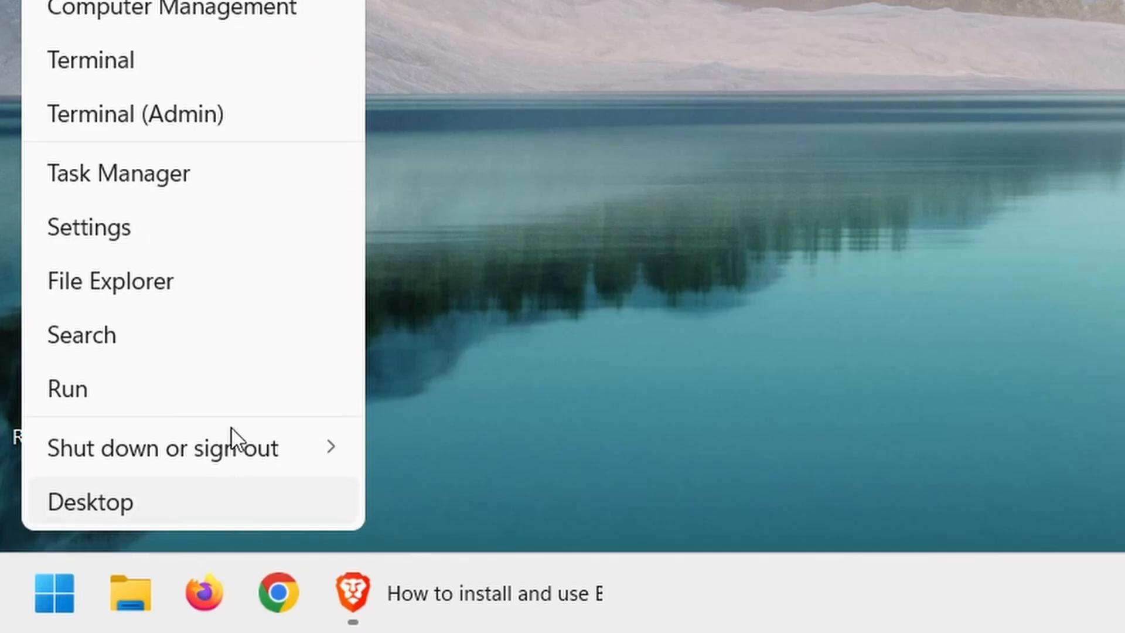
pyautogui.click(203, 125)
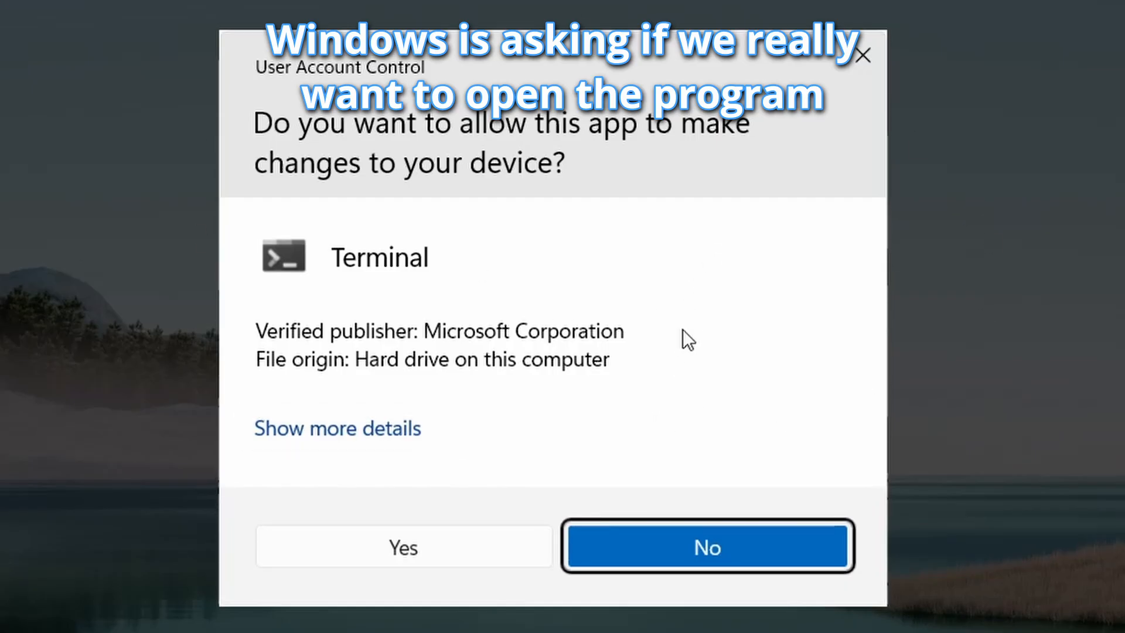
pyautogui.click(388, 550)
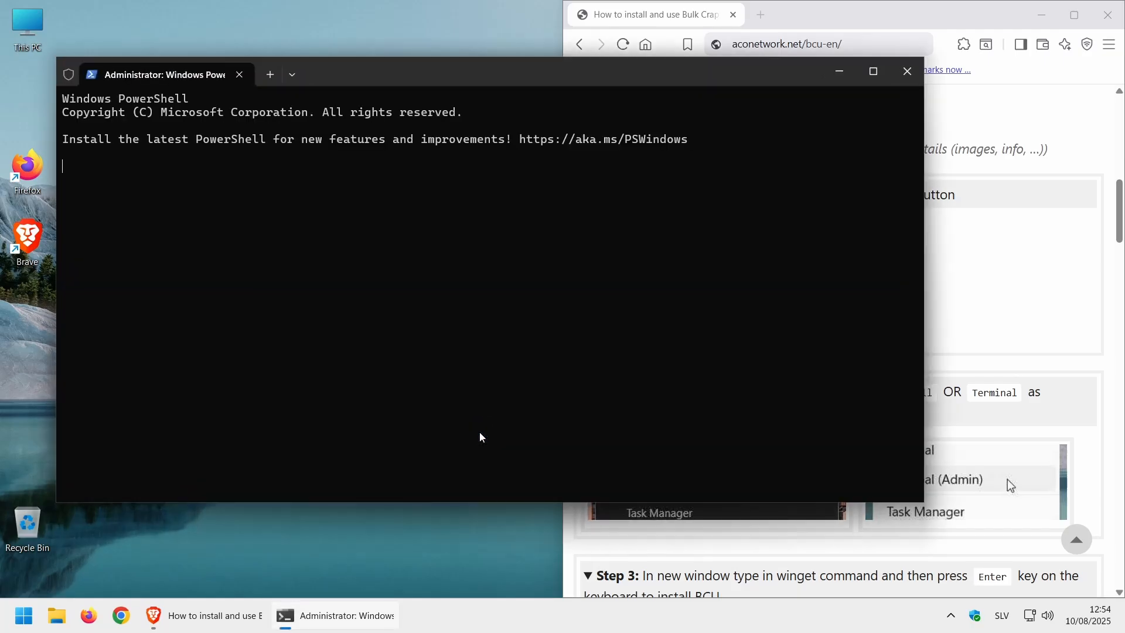
# Copy the command "winget install -e --id Klocman.BulkCrapUninstaller" from Step 3 of the guide in the browser.
pyautogui.click(1097, 219)
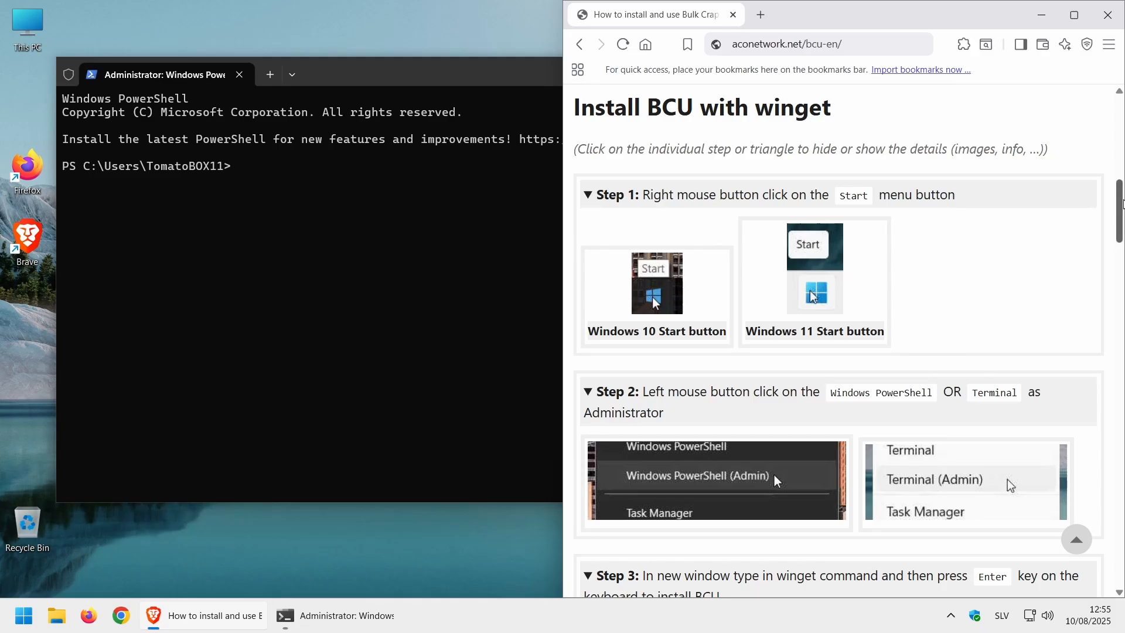
pyautogui.scroll(-5, 1120, 205)
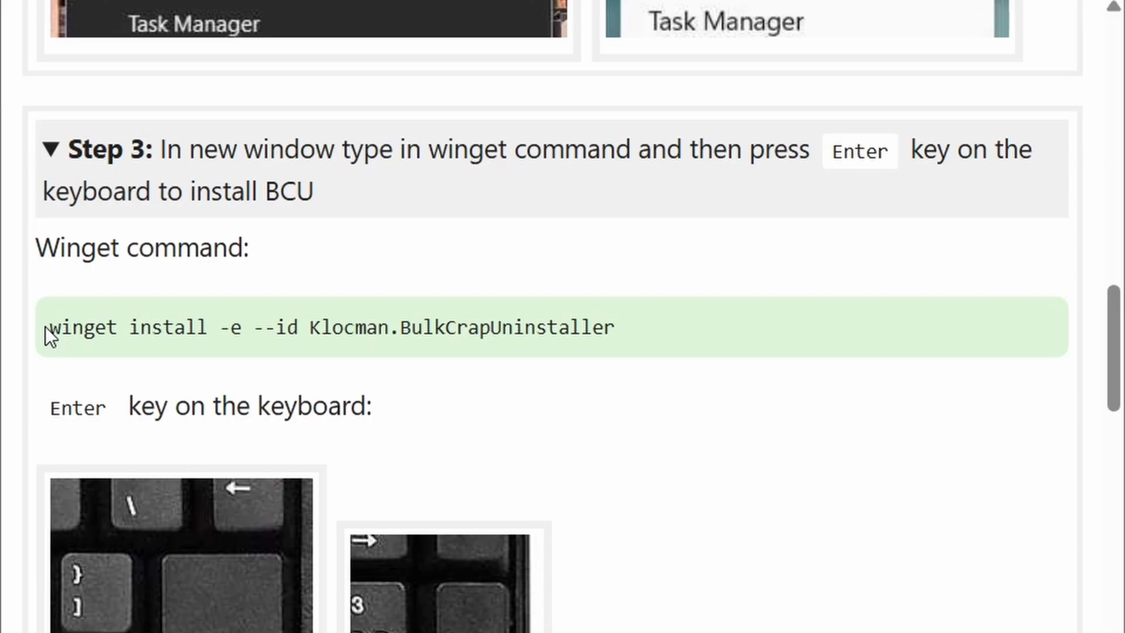
pyautogui.moveTo(46, 329); pyautogui.dragTo(652, 333)
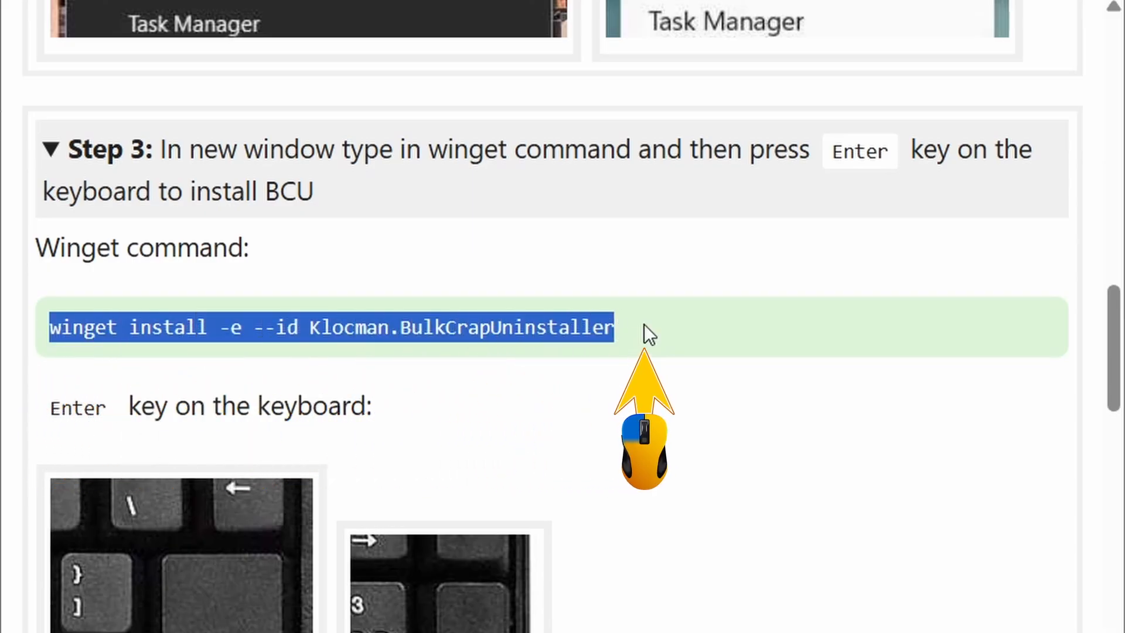
pyautogui.rightClick(426, 323)
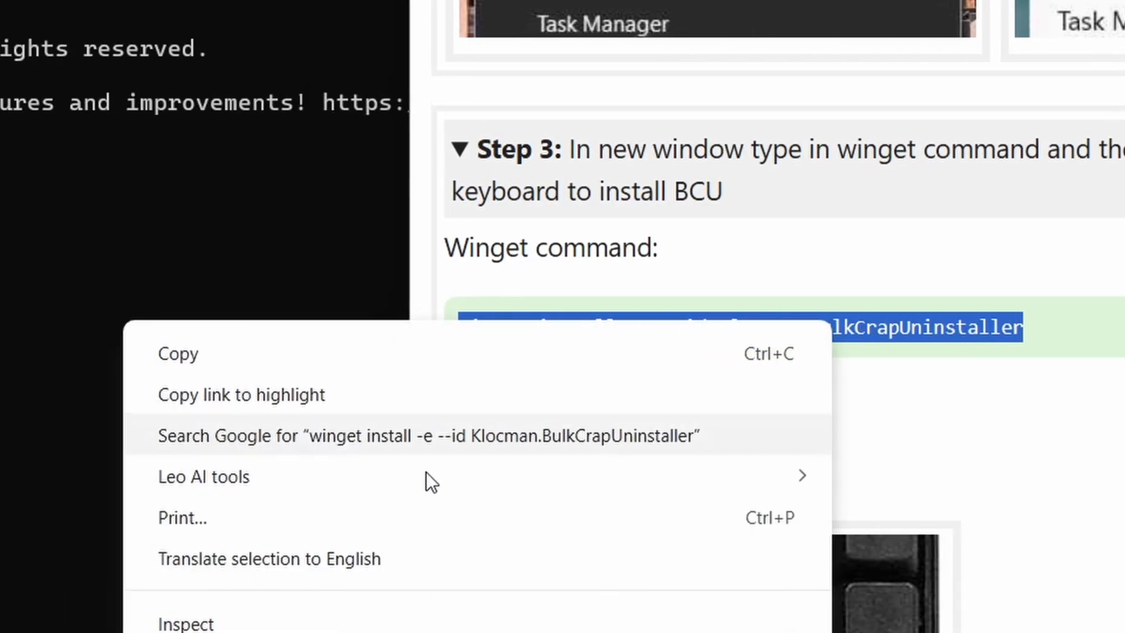
pyautogui.click(247, 357)
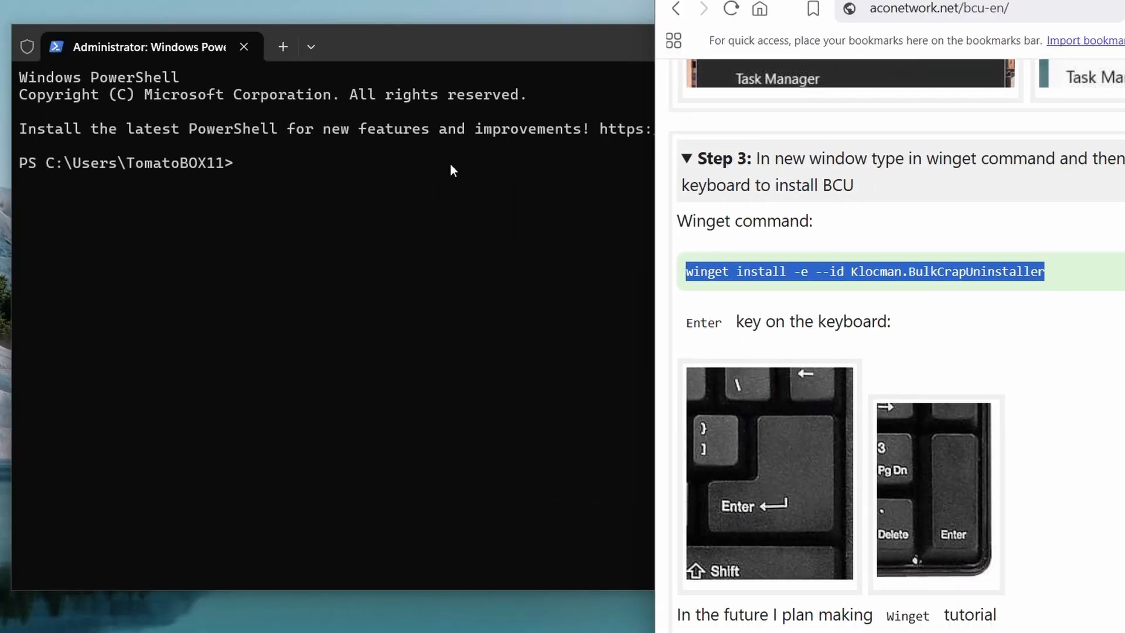
# Switch to the administrator Terminal, paste and run "winget install -e --id Klocman.BulkCrapUninstaller", and close the window once installation finishes.
pyautogui.click(426, 47)
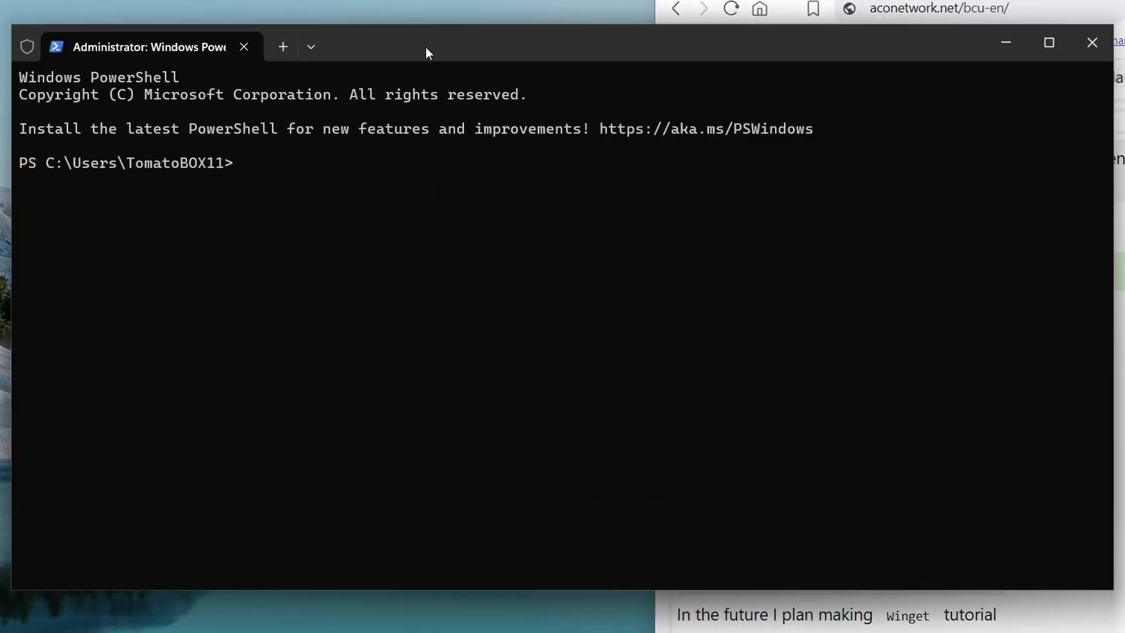
pyautogui.rightClick(880, 210)
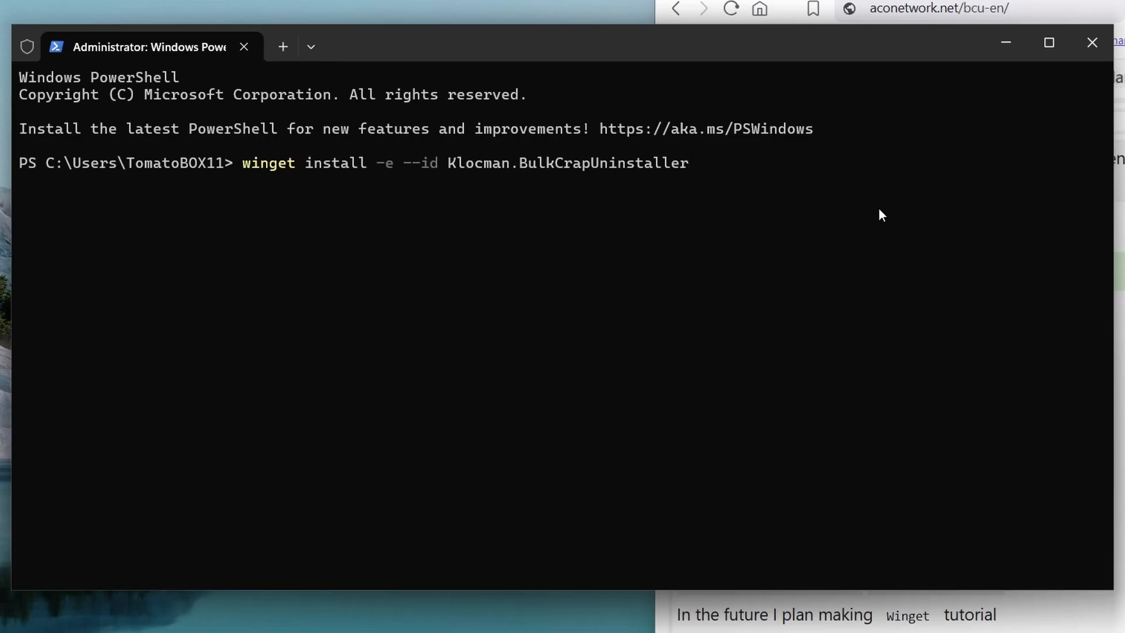
pyautogui.press('Return')
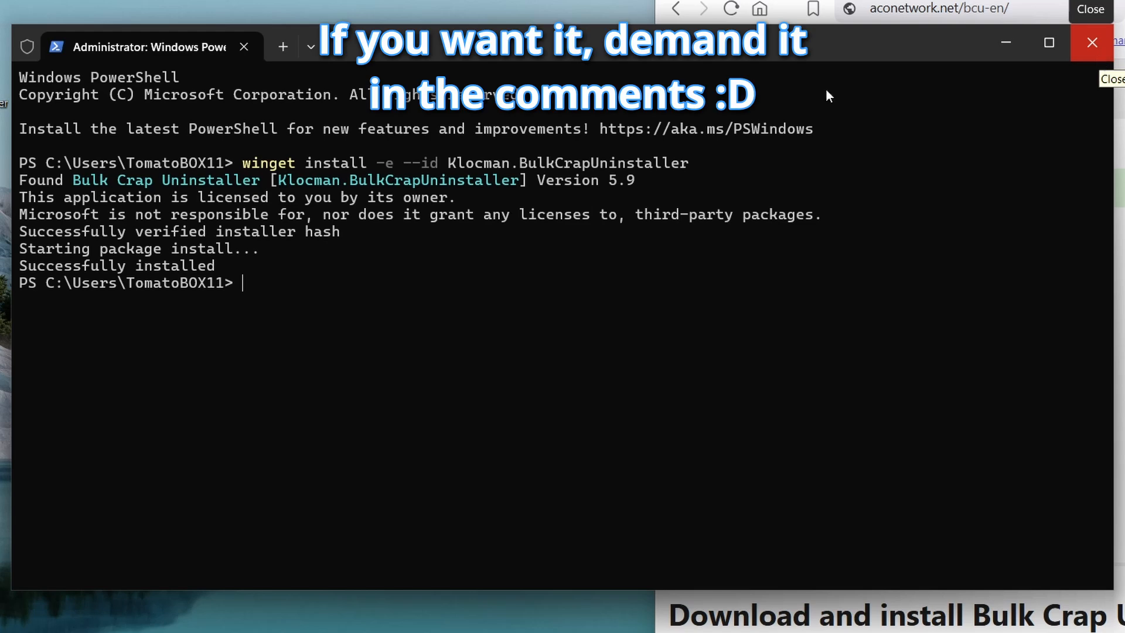
pyautogui.click(1093, 45)
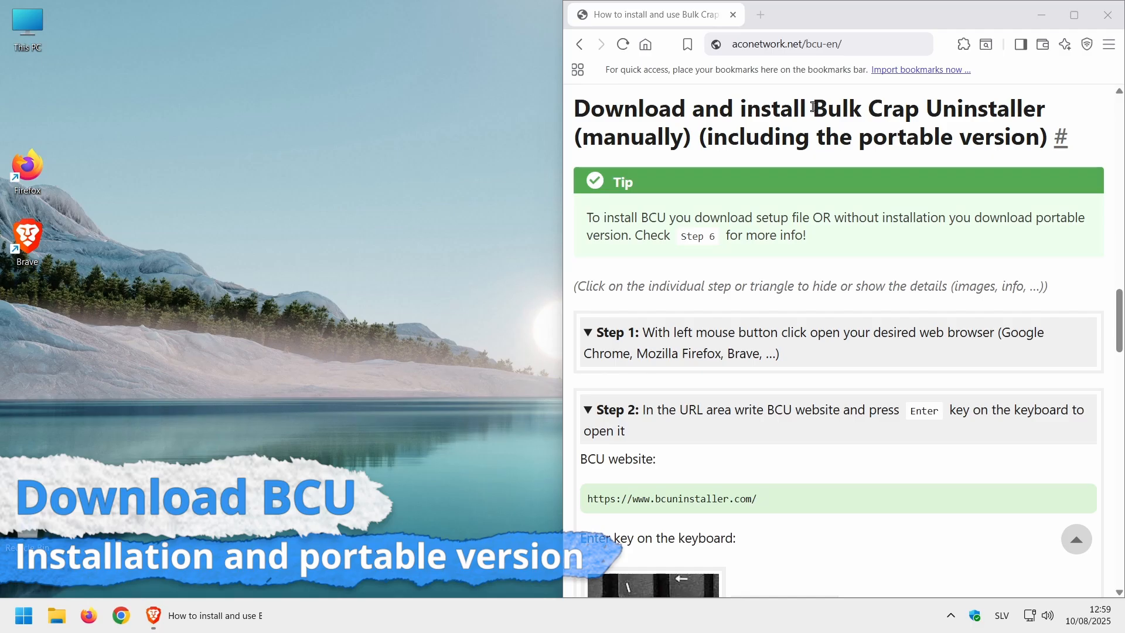
pyautogui.moveTo(814, 107); pyautogui.dragTo(1047, 110)
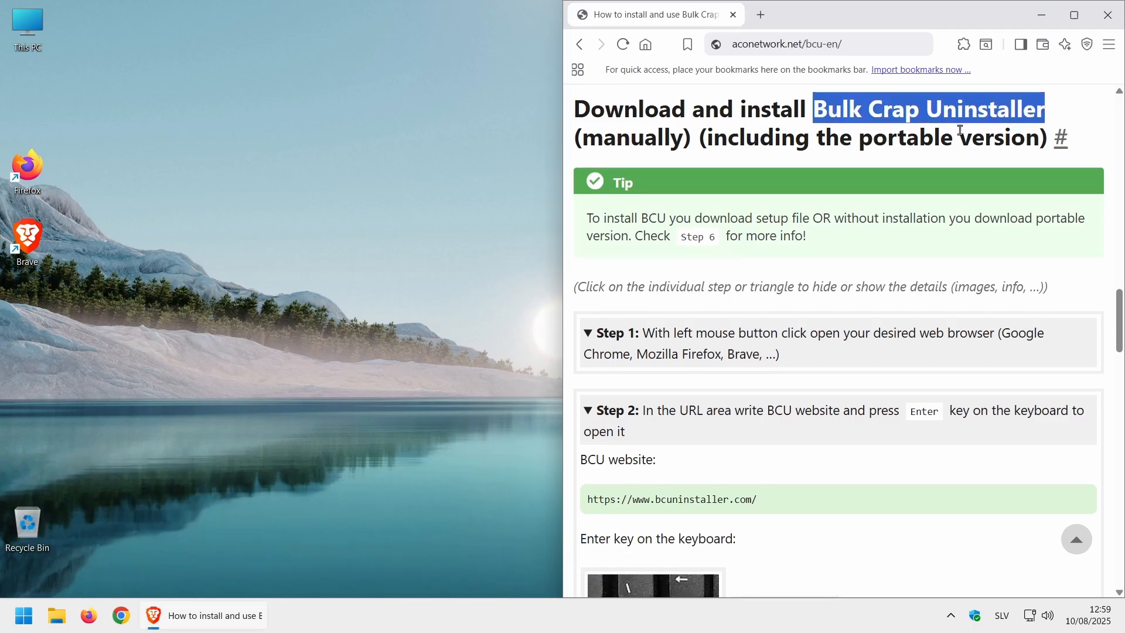
pyautogui.click(883, 141)
pyautogui.moveTo(860, 140); pyautogui.dragTo(1042, 139)
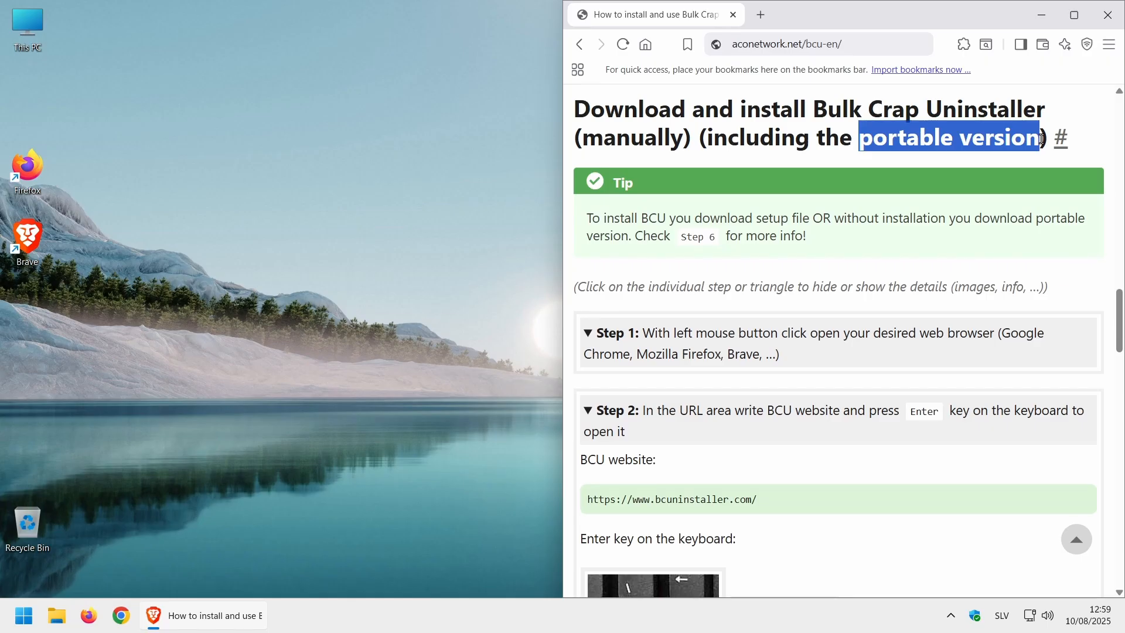
pyautogui.click(789, 240)
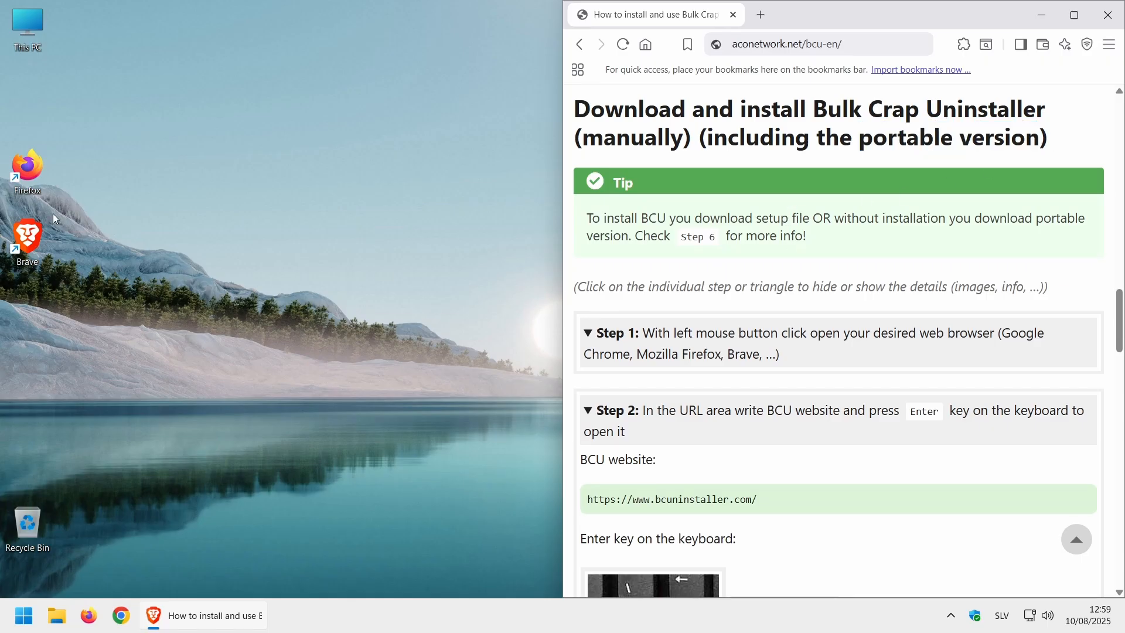
pyautogui.doubleClick(24, 172)
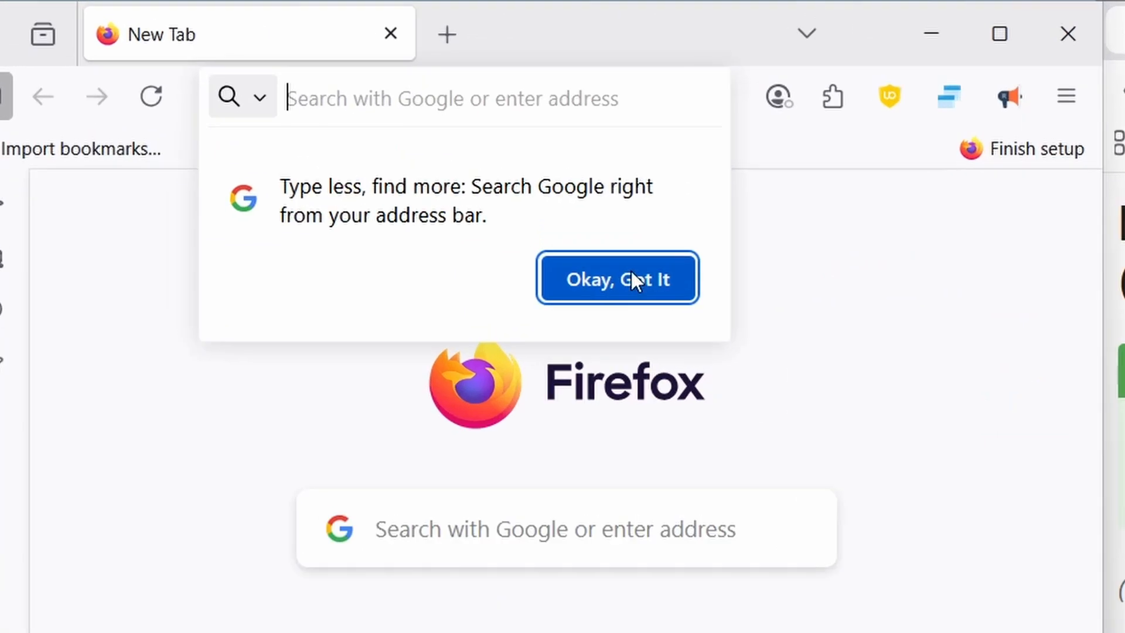
pyautogui.click(631, 278)
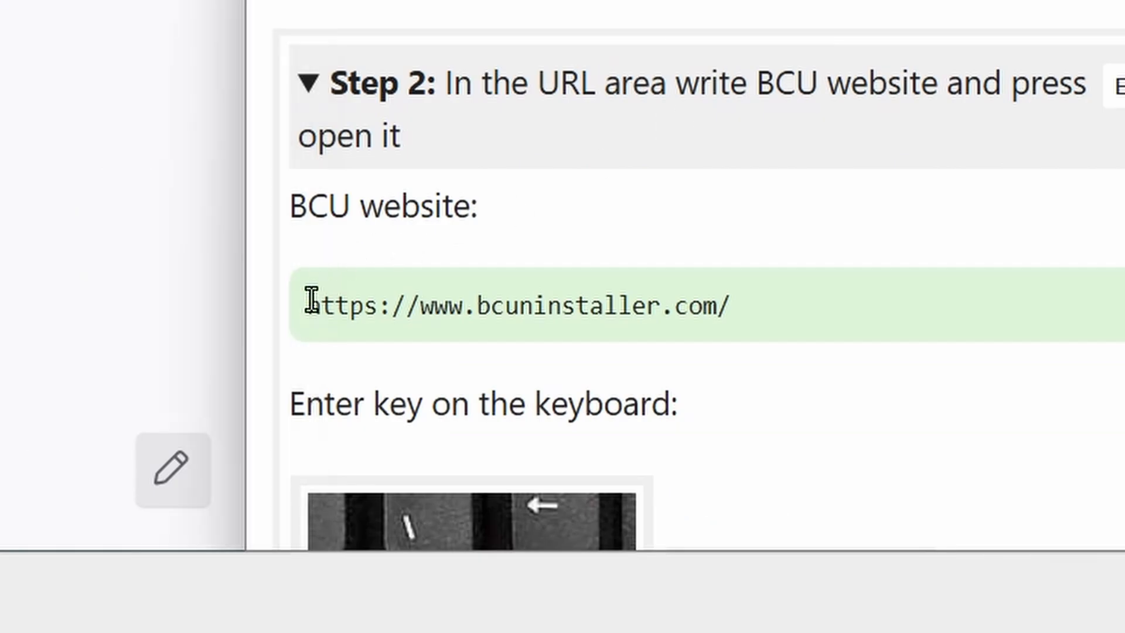
pyautogui.click(310, 308)
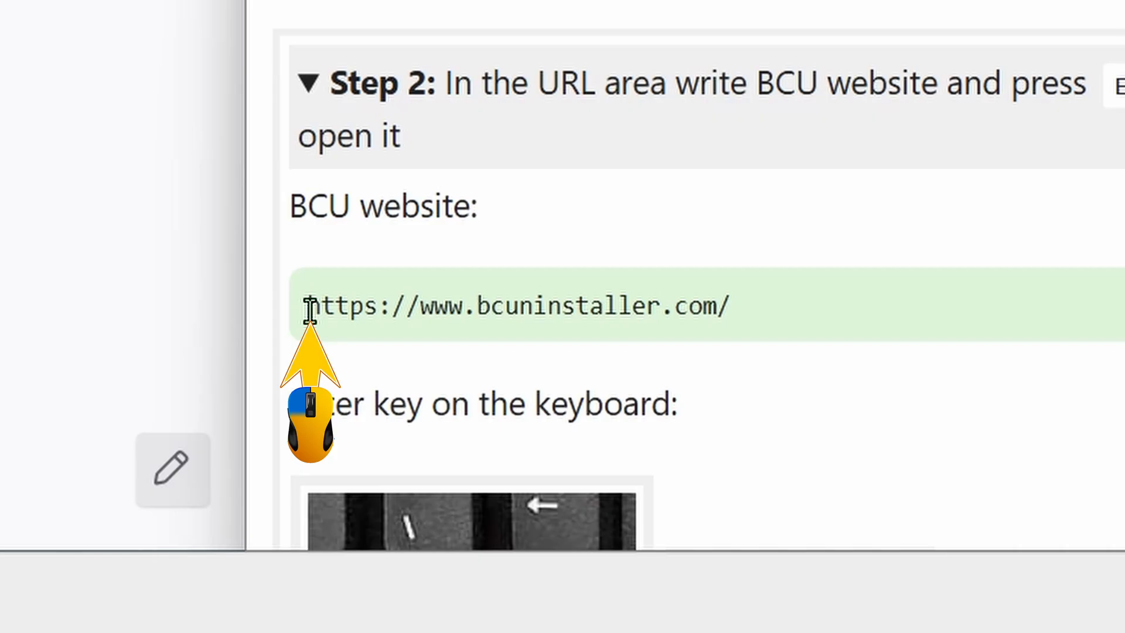
pyautogui.moveTo(310, 309); pyautogui.dragTo(767, 307)
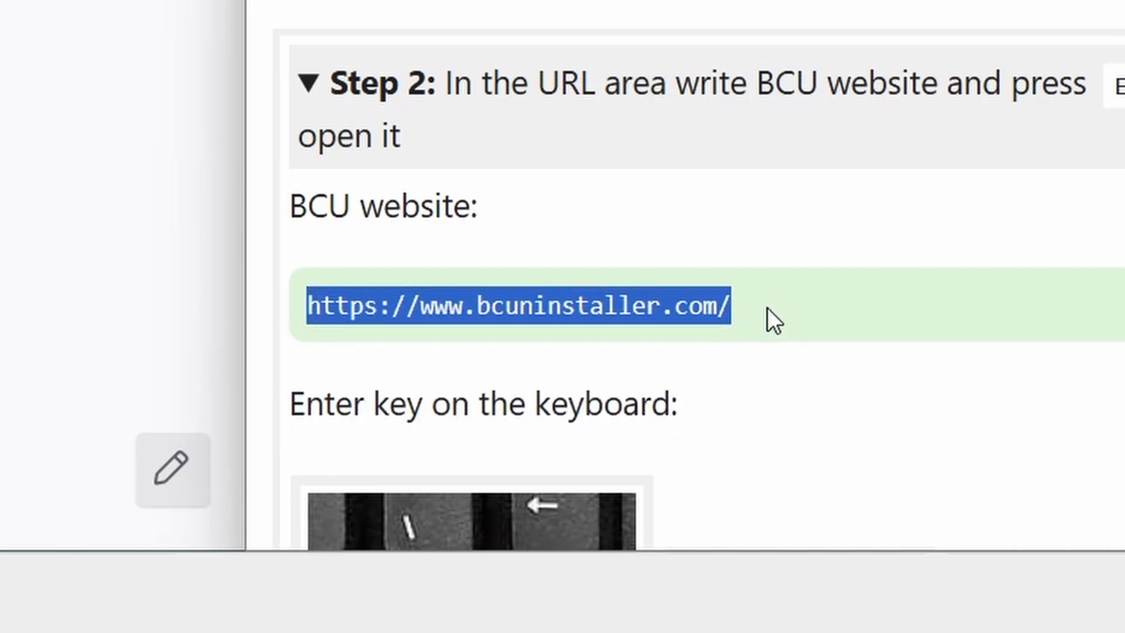
pyautogui.rightClick(545, 305)
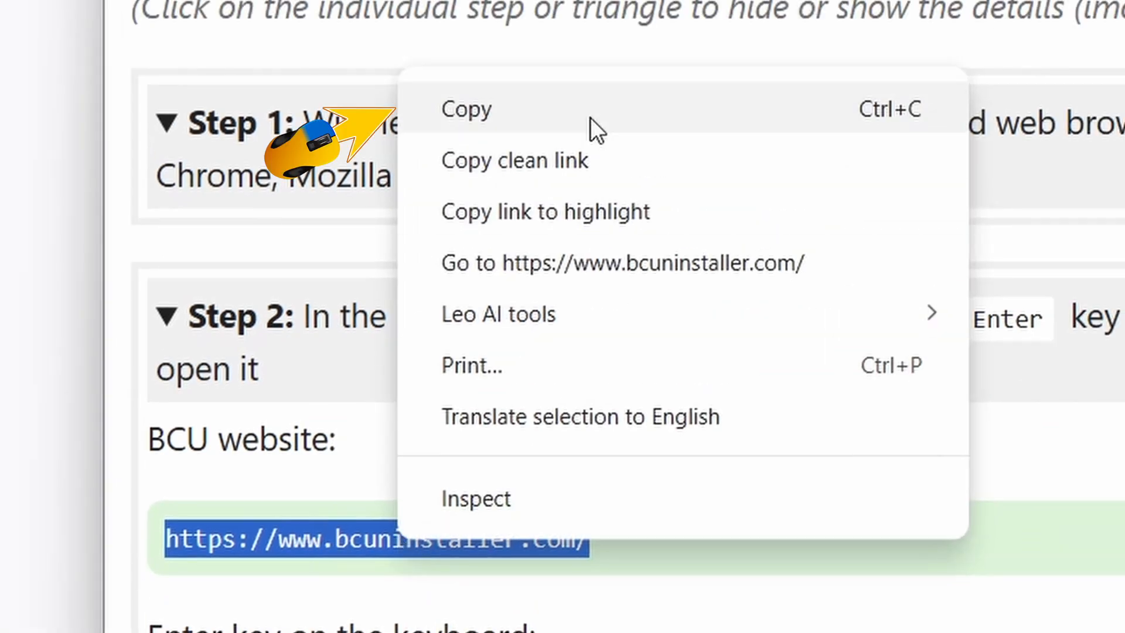
pyautogui.click(514, 115)
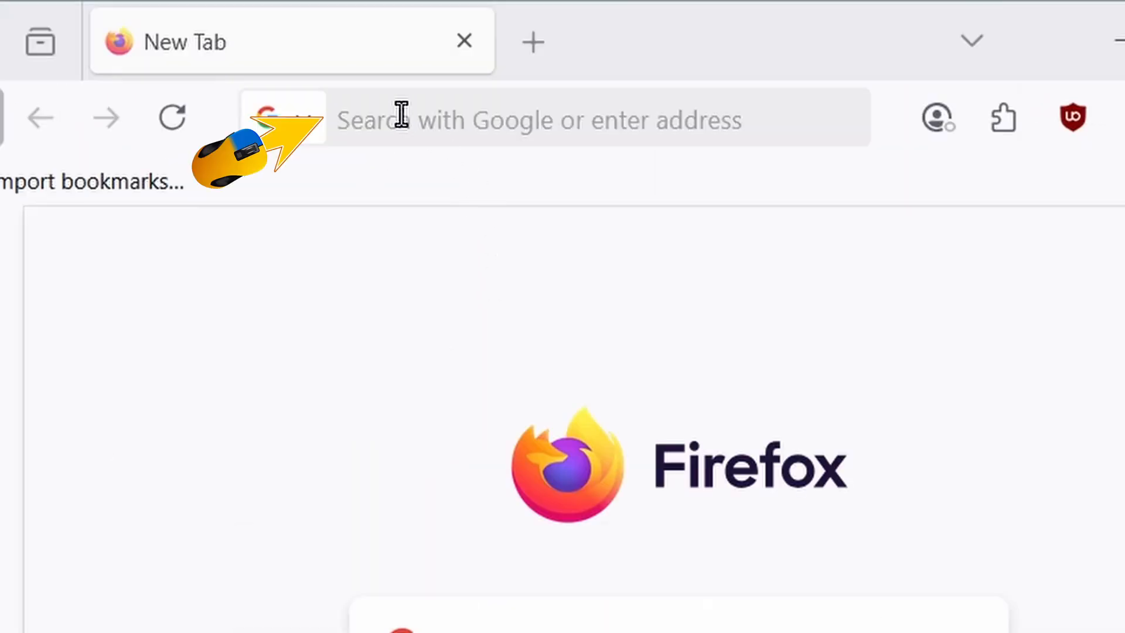
pyautogui.click(415, 117)
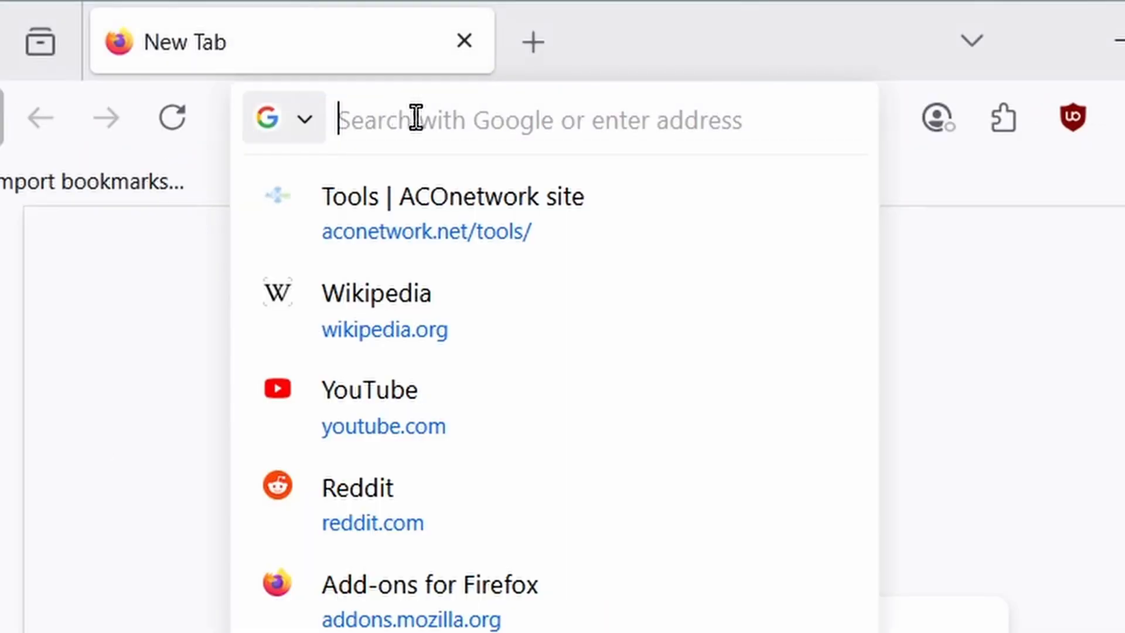
pyautogui.rightClick(611, 108)
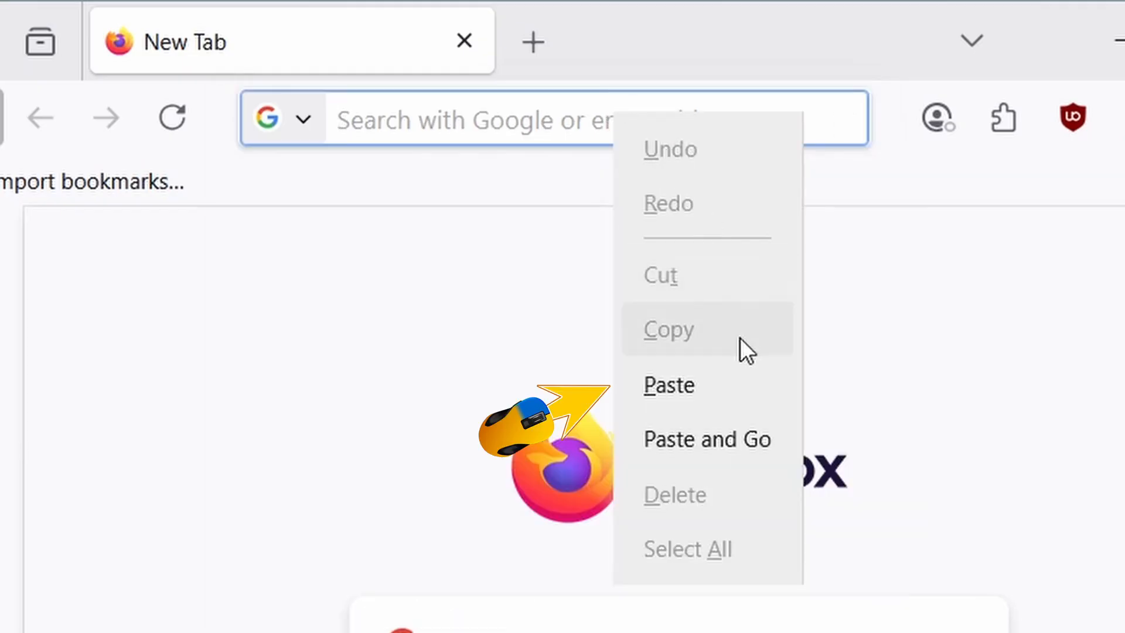
pyautogui.click(723, 388)
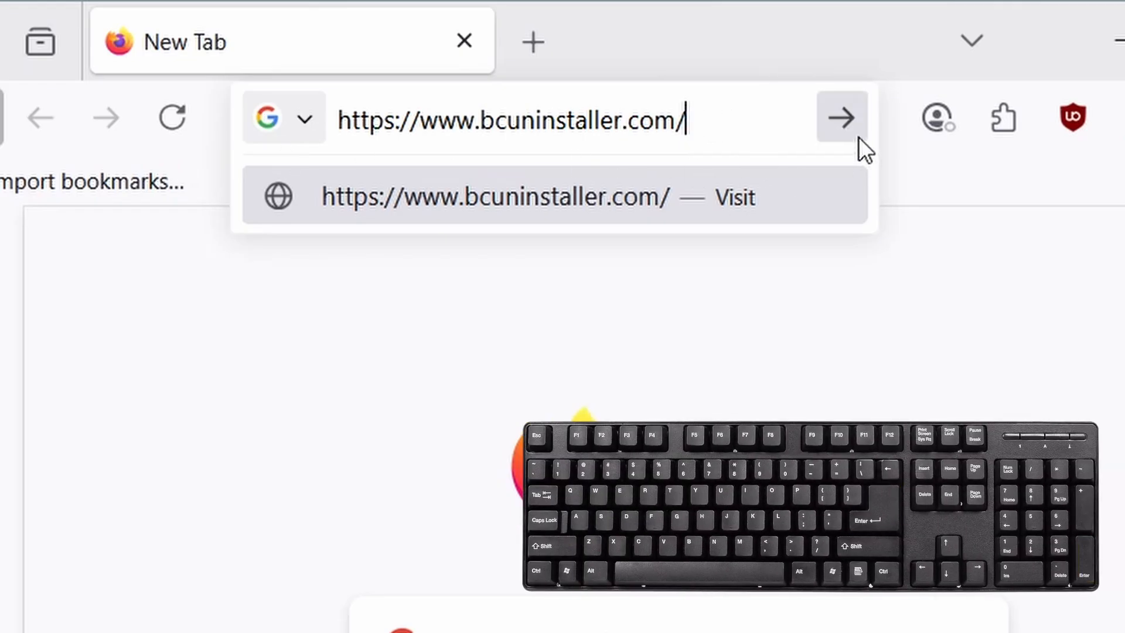
pyautogui.press('Return')
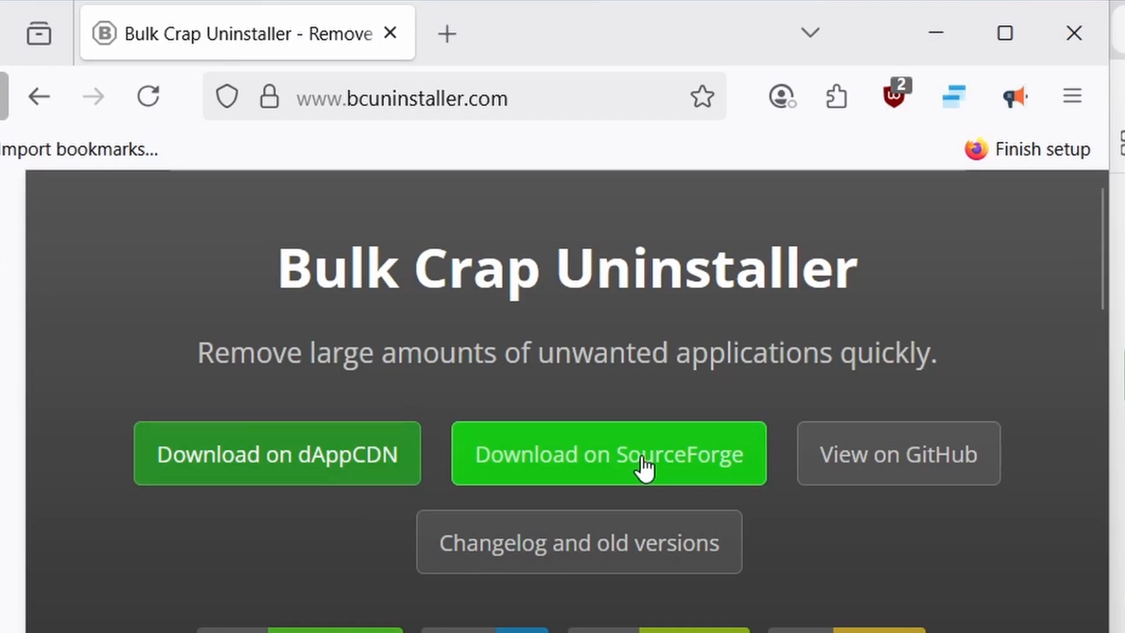
# Go to the SourceForge download page, open the v5.9 folder in the project's files, and download BCUninstaller_5.9.0_setup.exe.
pyautogui.click(584, 466)
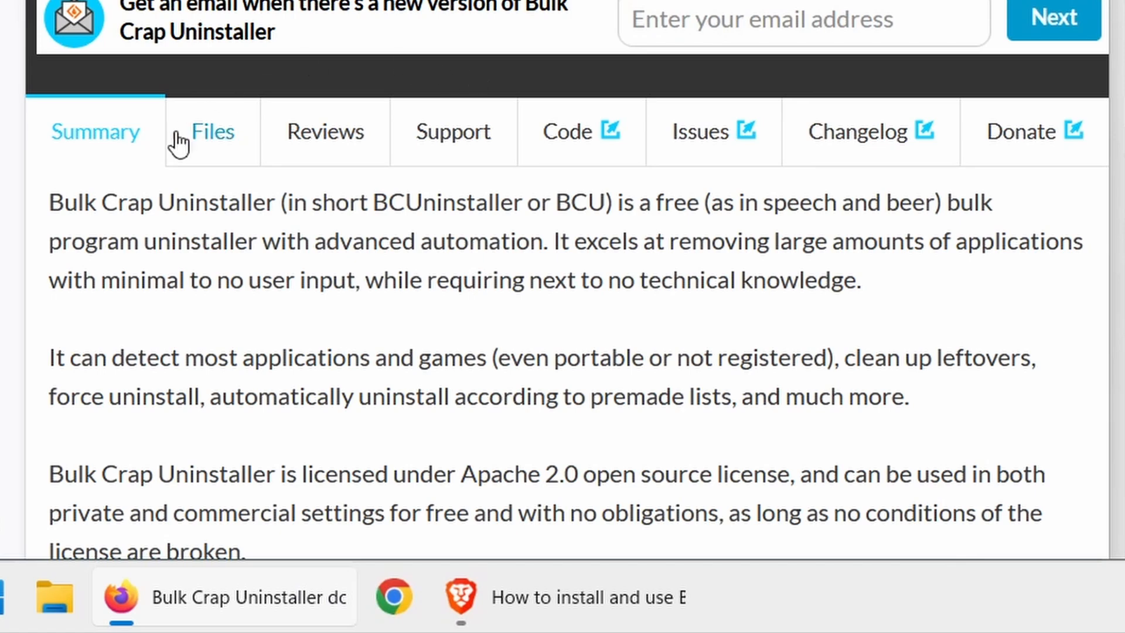
pyautogui.click(215, 148)
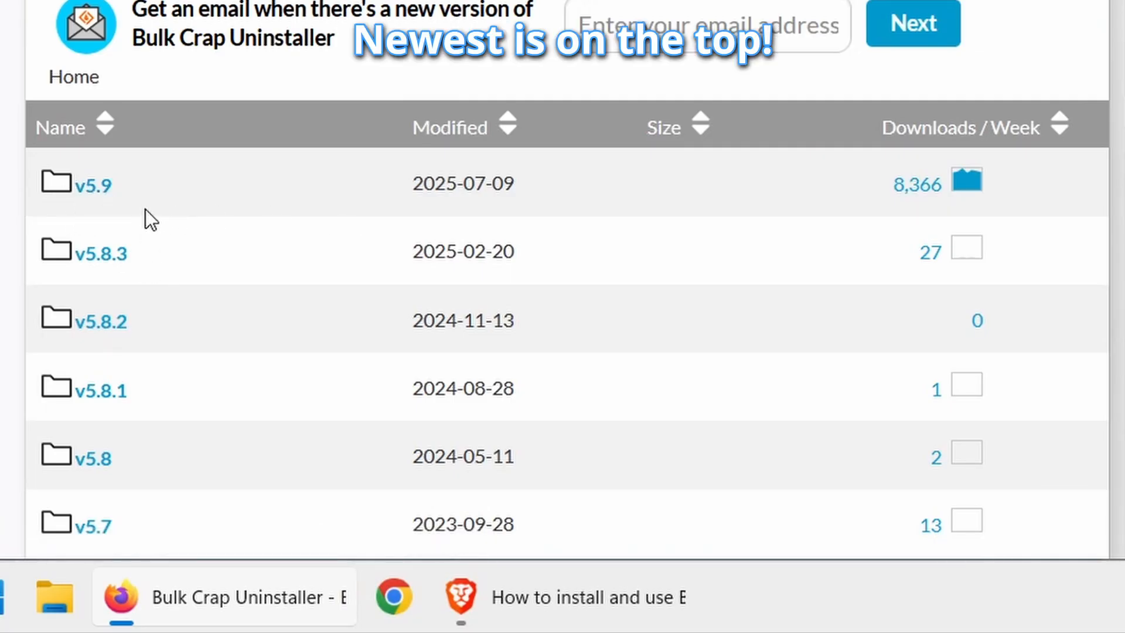
pyautogui.click(103, 198)
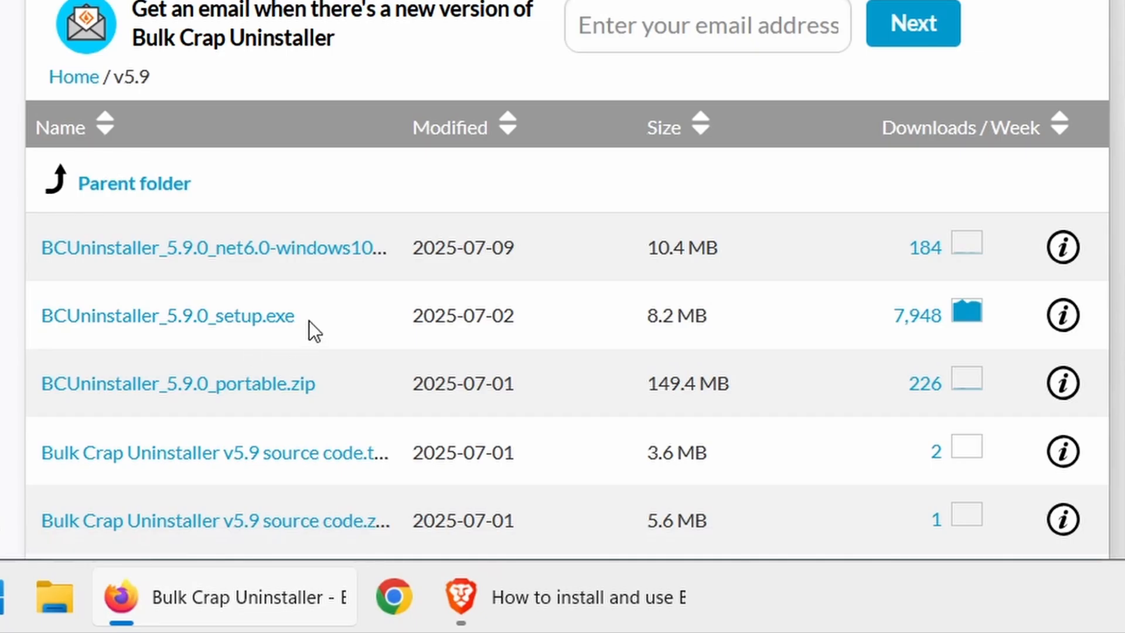
pyautogui.click(228, 332)
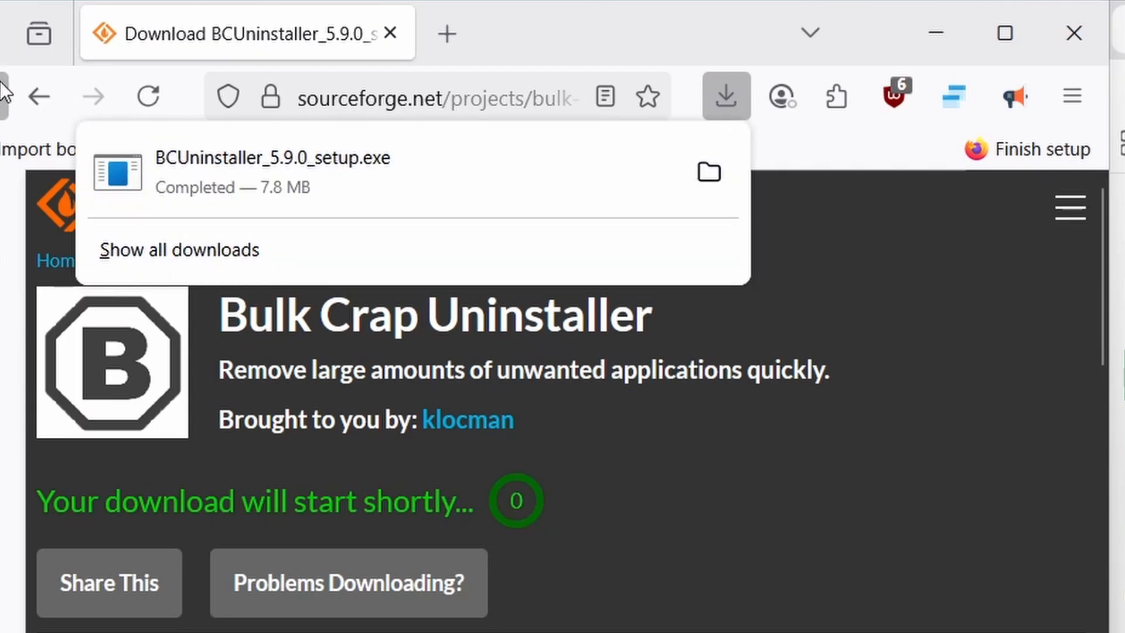
# Return to the v5.9 file list, download BCUninstaller_5.9.0_portable.zip, and show the downloaded archive in its folder.
pyautogui.click(42, 97)
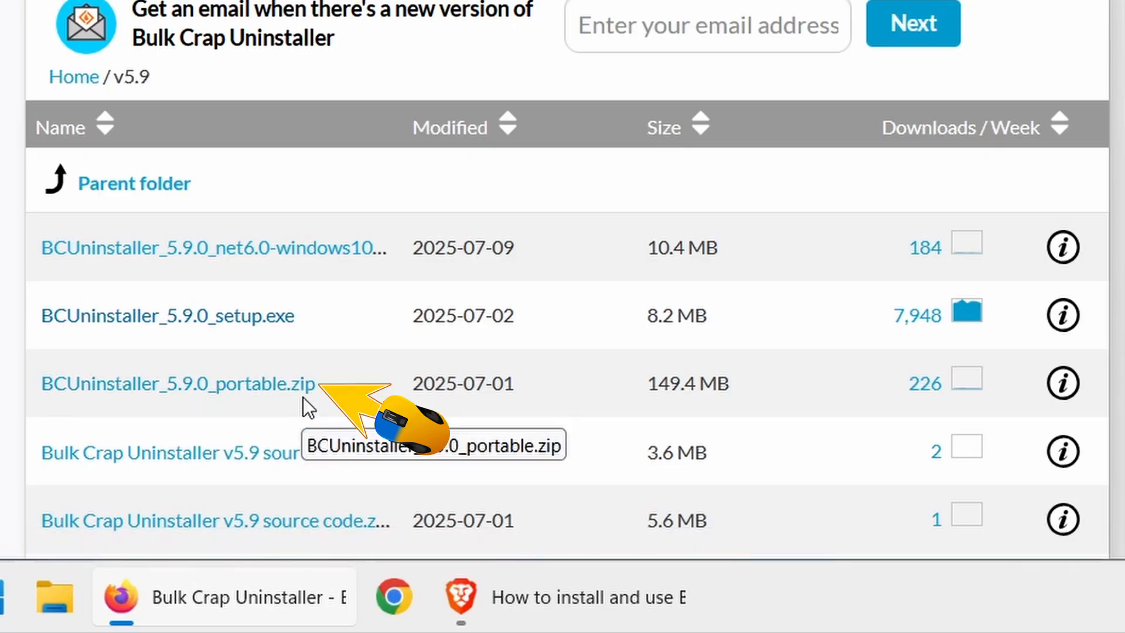
pyautogui.click(238, 386)
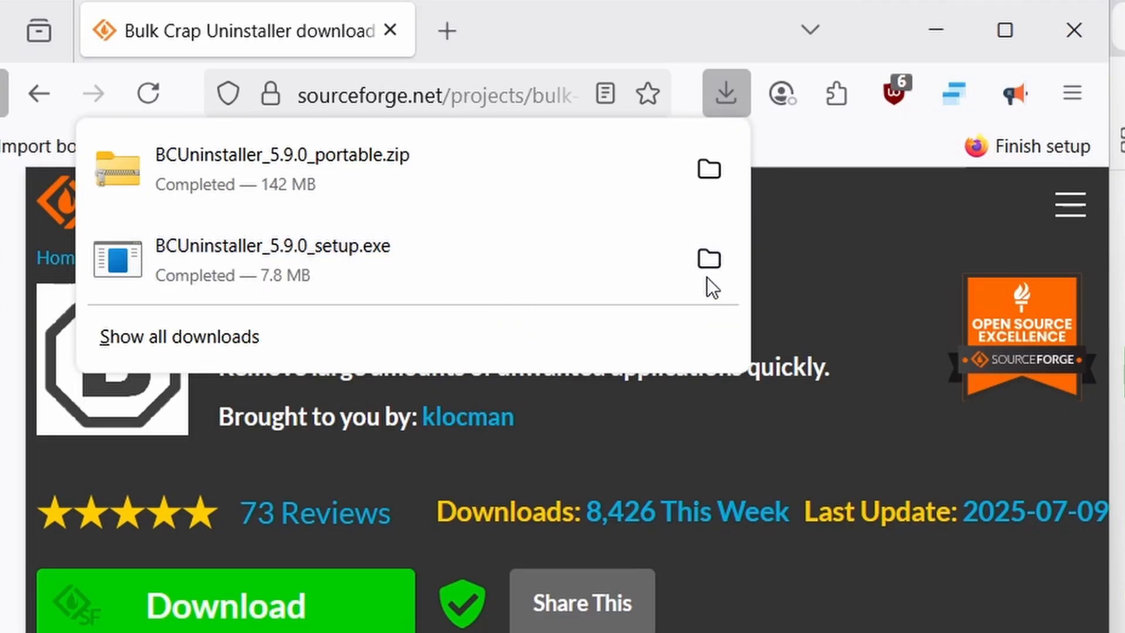
pyautogui.click(709, 169)
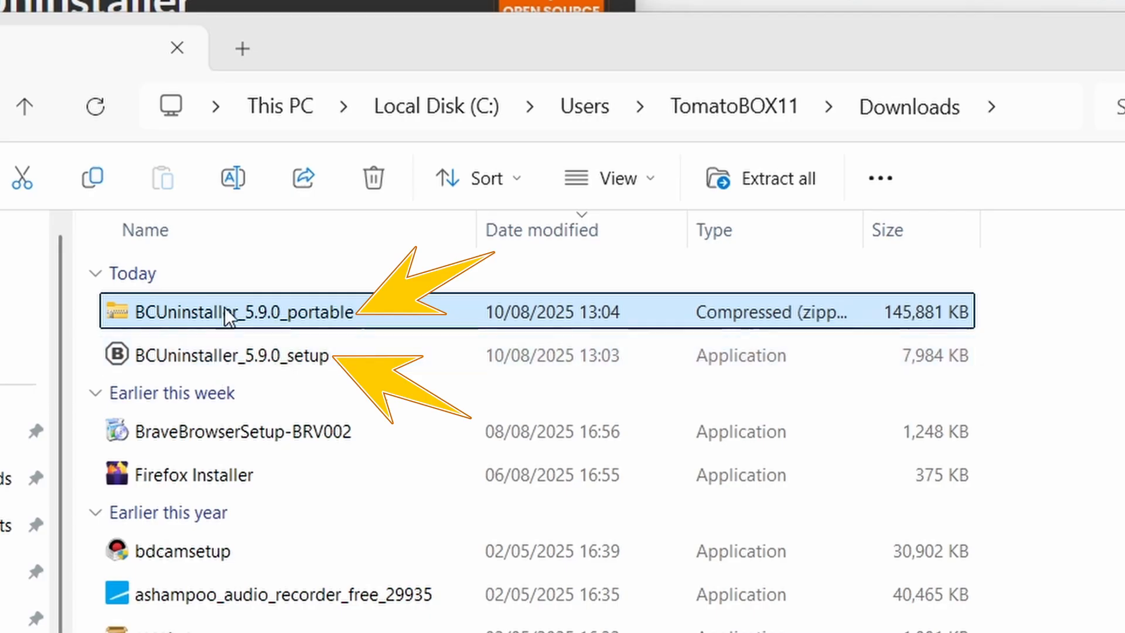
# Extract the BCUninstaller_5.9.0_portable archive to the suggested folder in Downloads and expand the details of the extraction progress.
pyautogui.rightClick(294, 315)
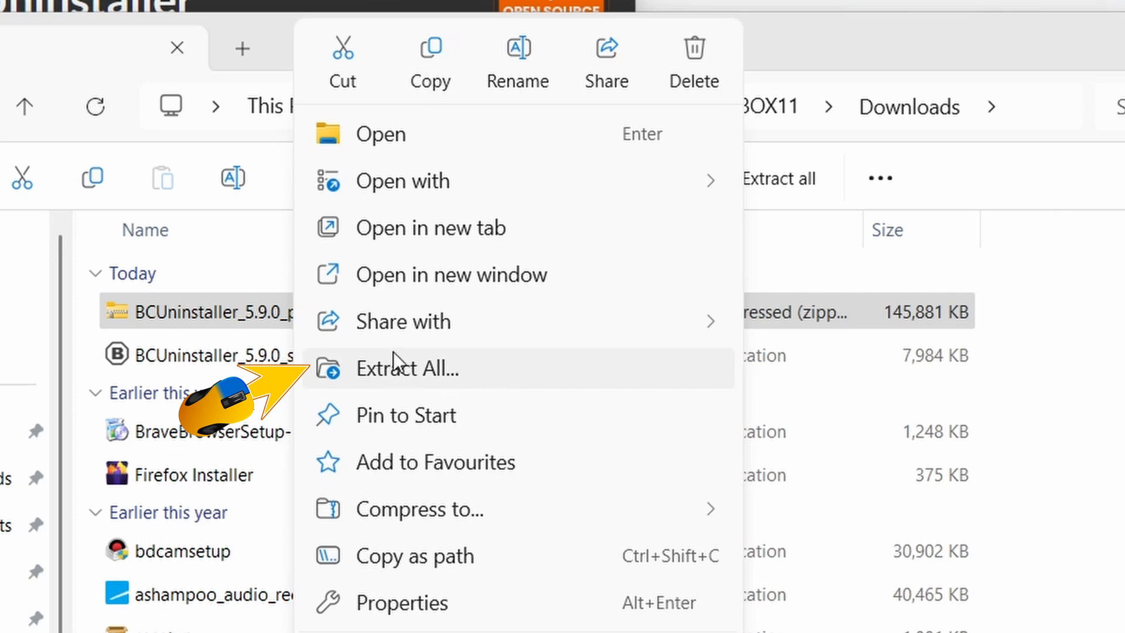
pyautogui.click(459, 367)
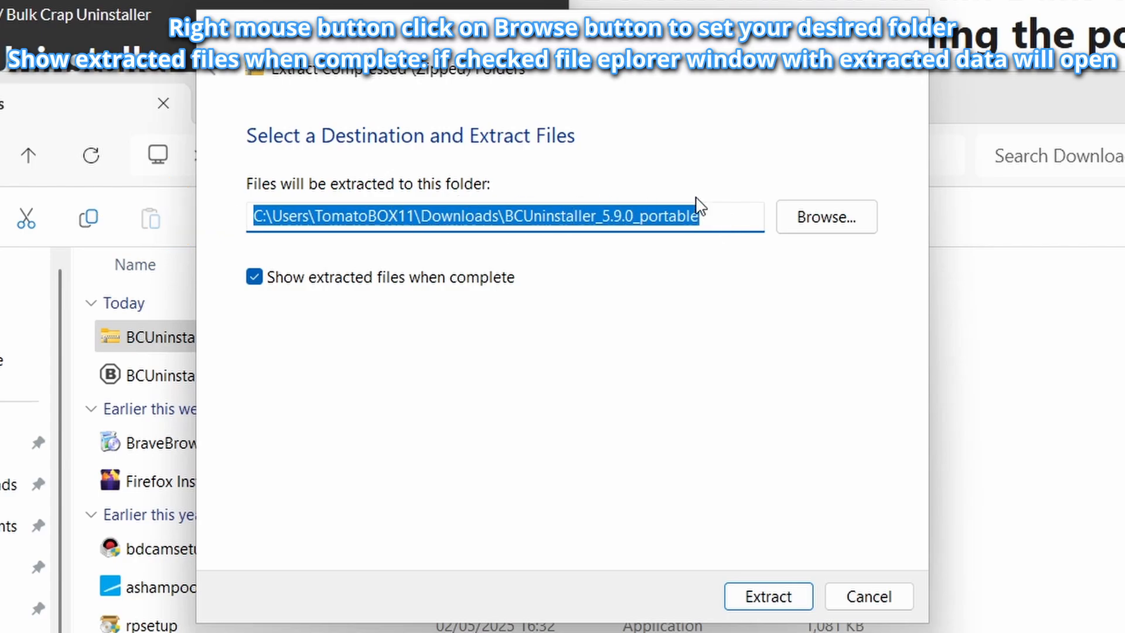
pyautogui.click(774, 601)
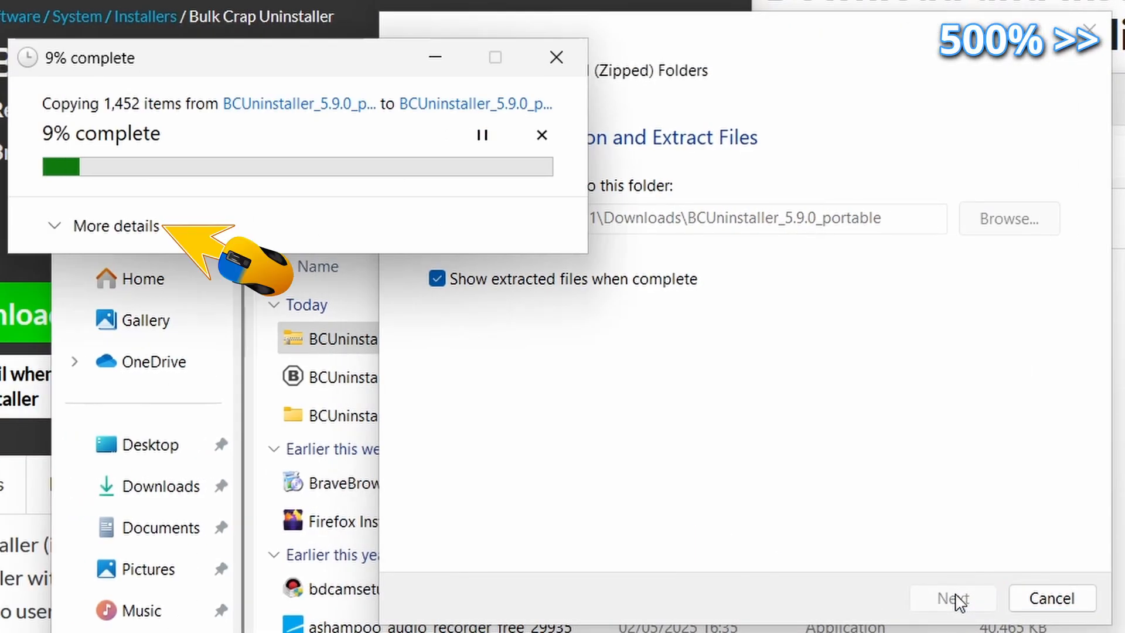
pyautogui.click(55, 227)
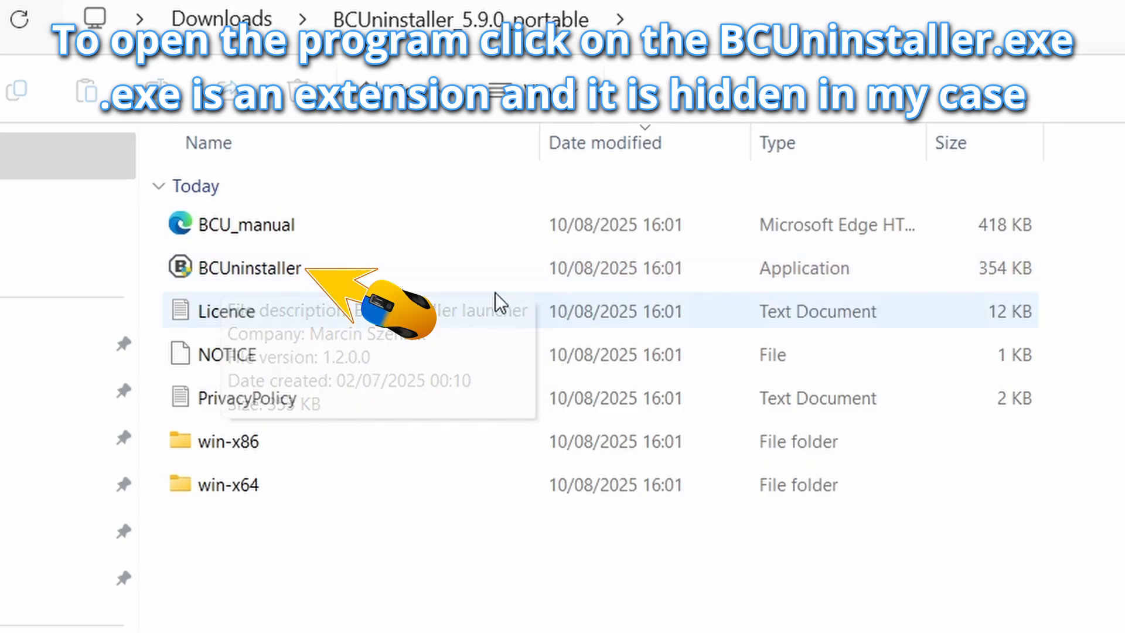
# Try to run BCUninstaller from the extracted portable folder, refuse it permission to change the device, and select the portable folder in Downloads.
pyautogui.doubleClick(238, 269)
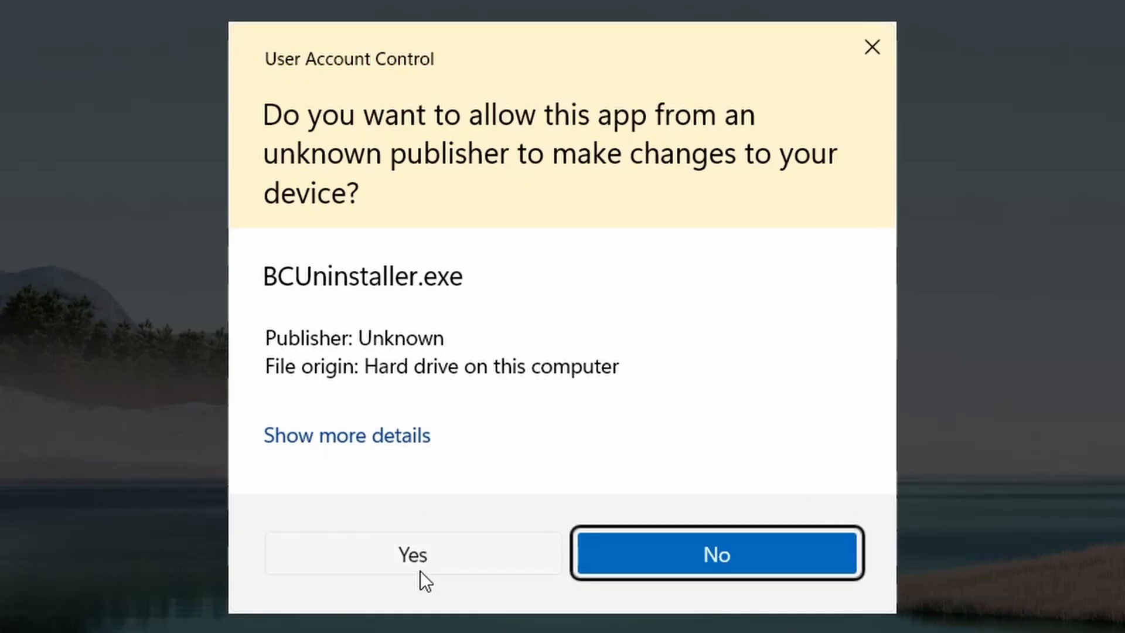
pyautogui.click(716, 565)
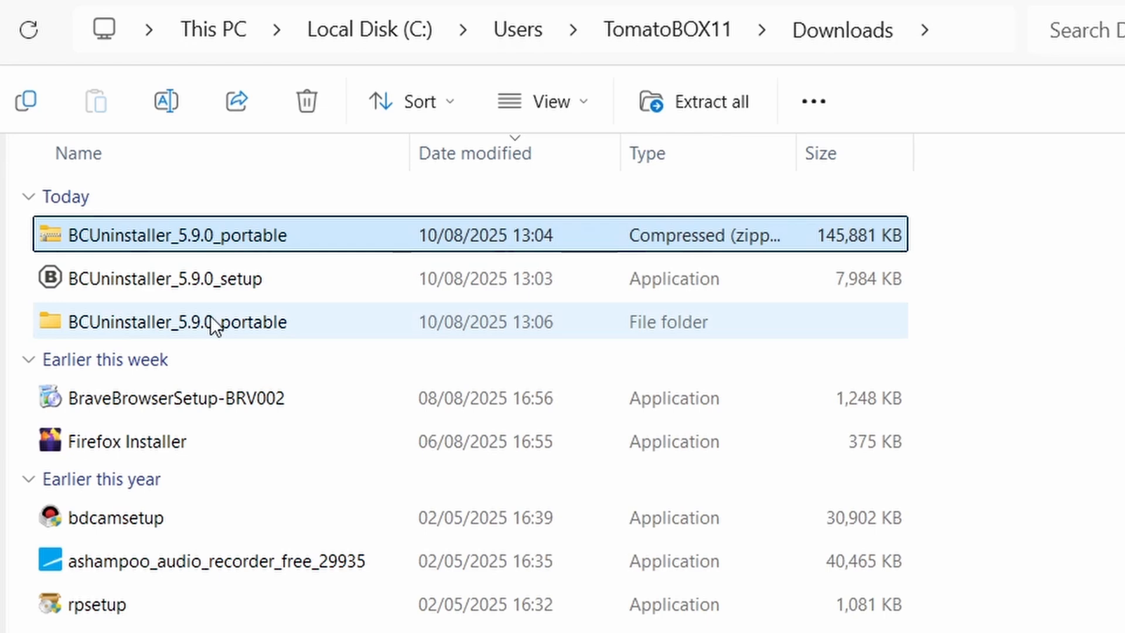
pyautogui.click(211, 320)
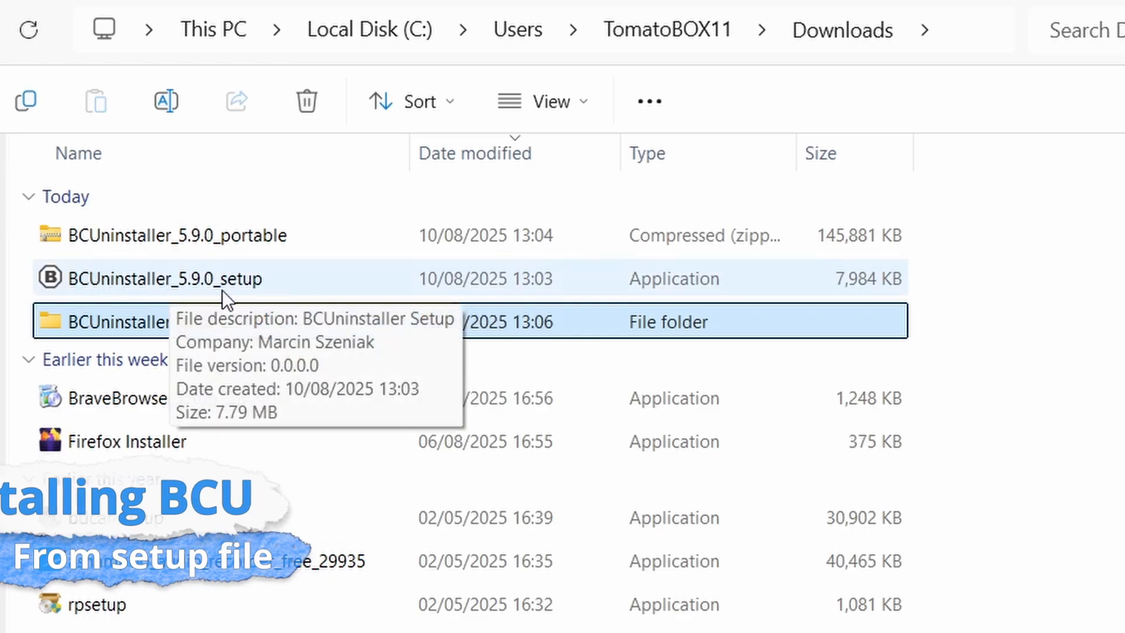
# Run BCUninstaller_5.9.0_setup from Downloads, choosing to run it anyway past SmartScreen and allowing it to make changes to the device.
pyautogui.doubleClick(240, 277)
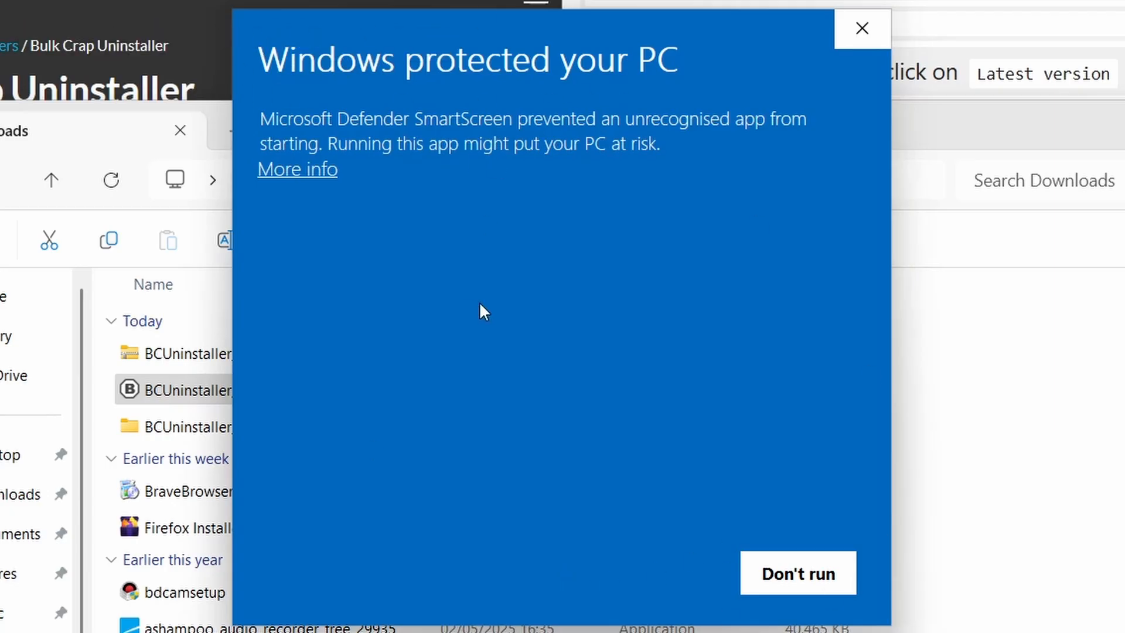
pyautogui.click(297, 173)
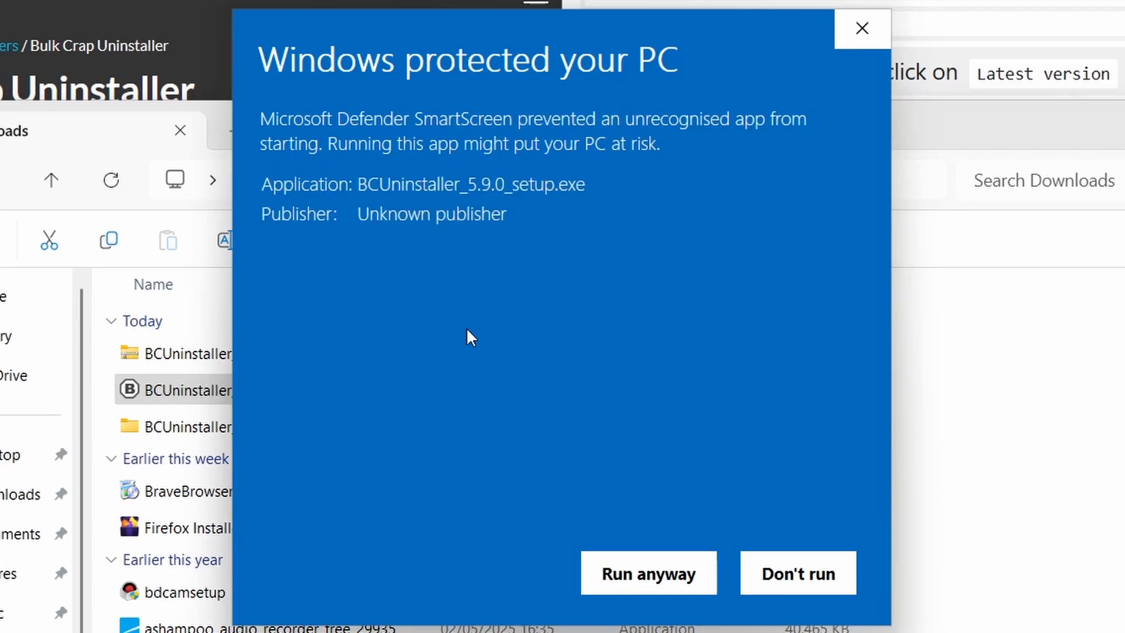
pyautogui.click(637, 592)
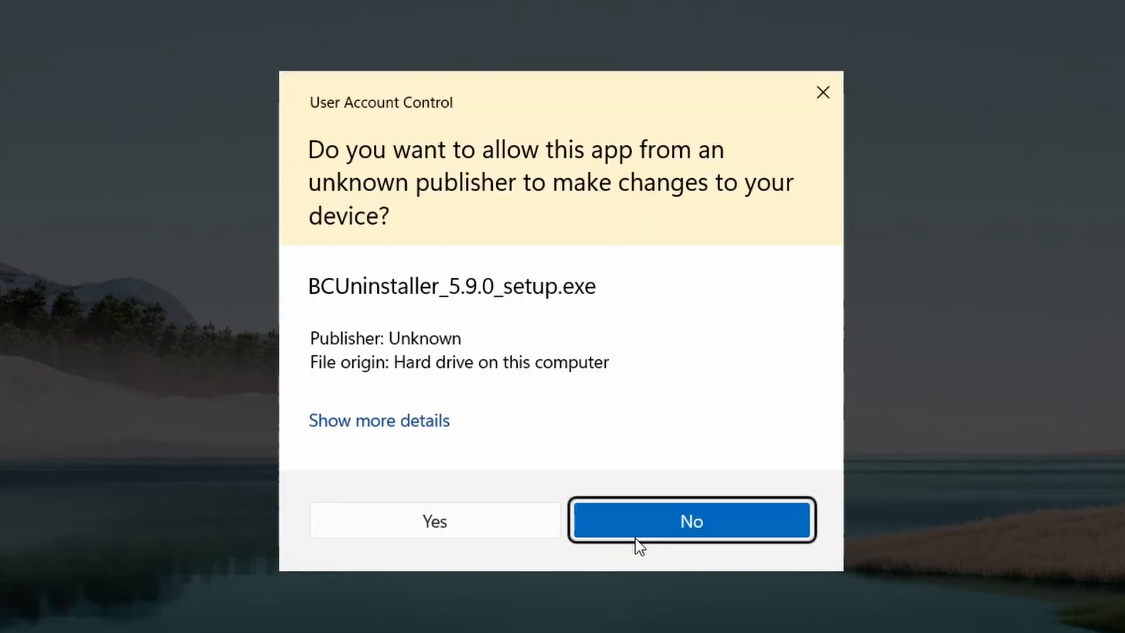
pyautogui.click(432, 535)
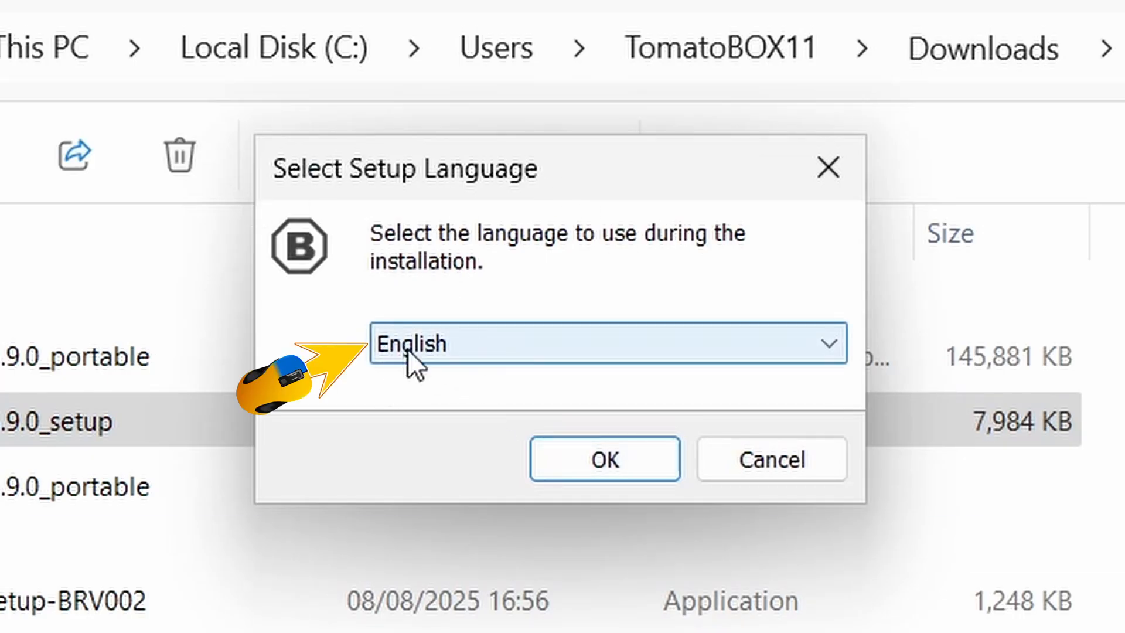
# Review the available setup languages, keep English, and start the installation wizard.
pyautogui.click(470, 351)
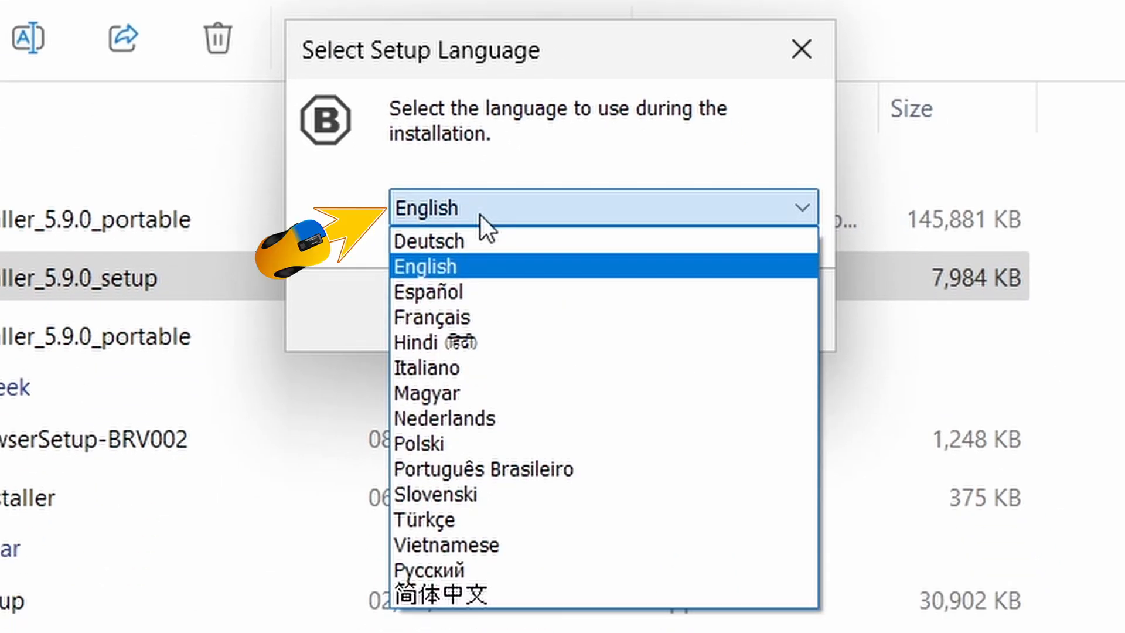
pyautogui.click(481, 216)
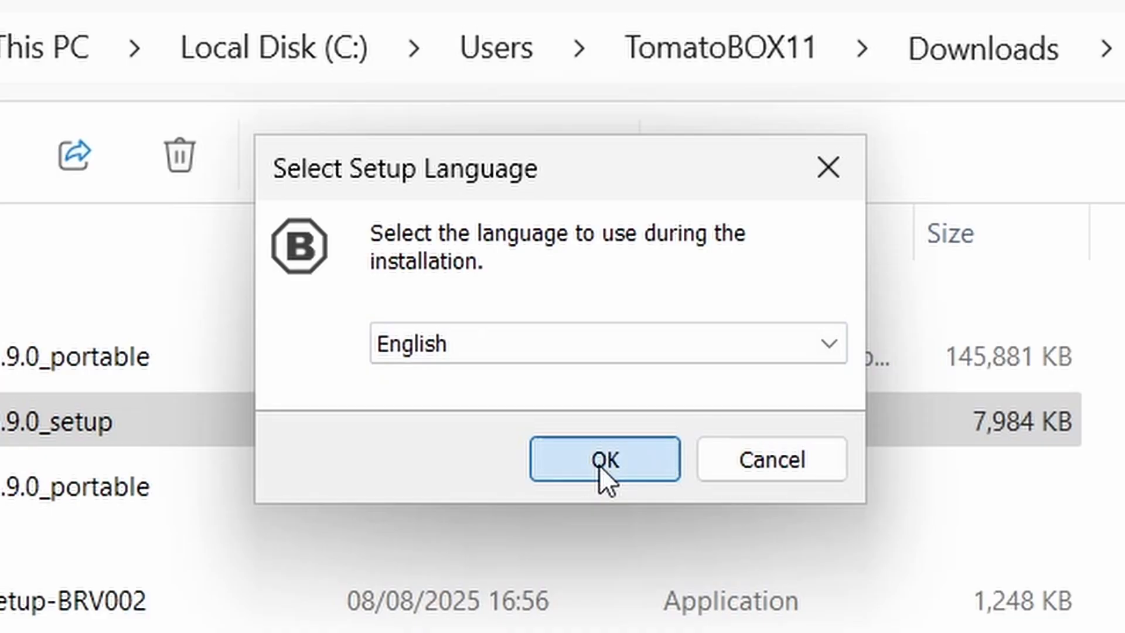
pyautogui.click(599, 465)
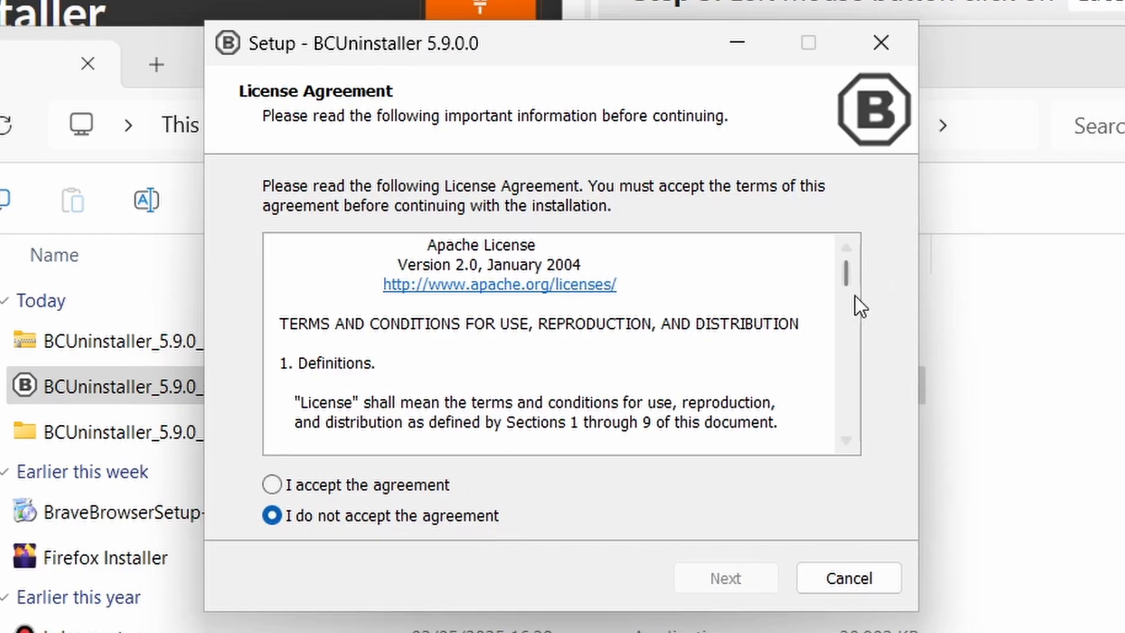
# Look over and accept the license agreement, and continue to the installation folder setting on the destination location page.
pyautogui.scroll(-5, 844, 281)
pyautogui.moveTo(856, 307); pyautogui.dragTo(861, 276)
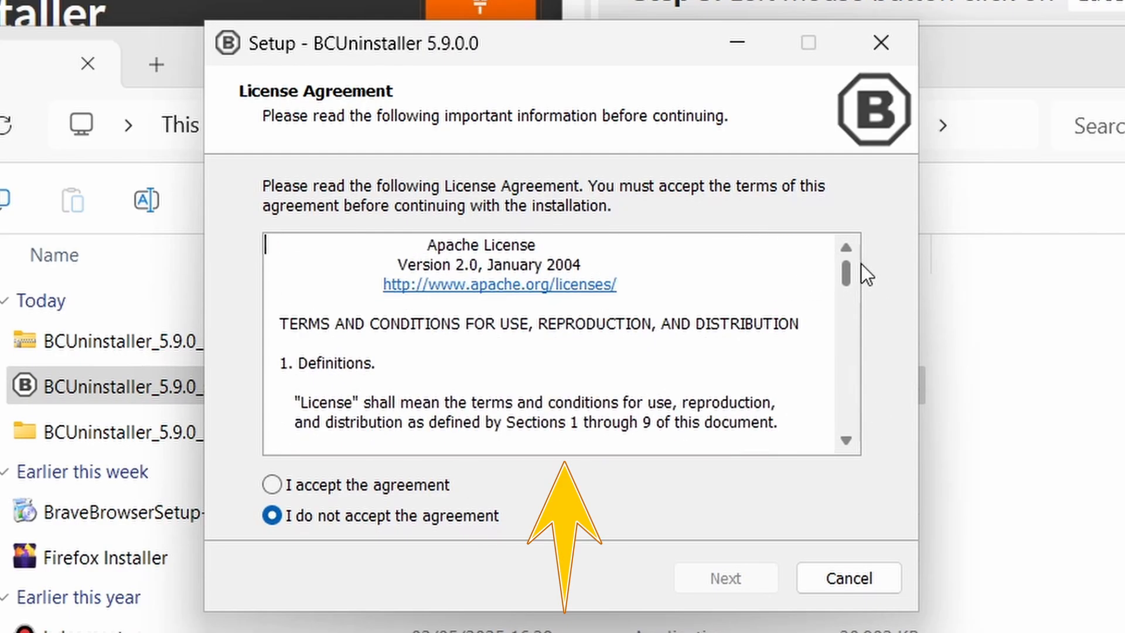
pyautogui.click(269, 489)
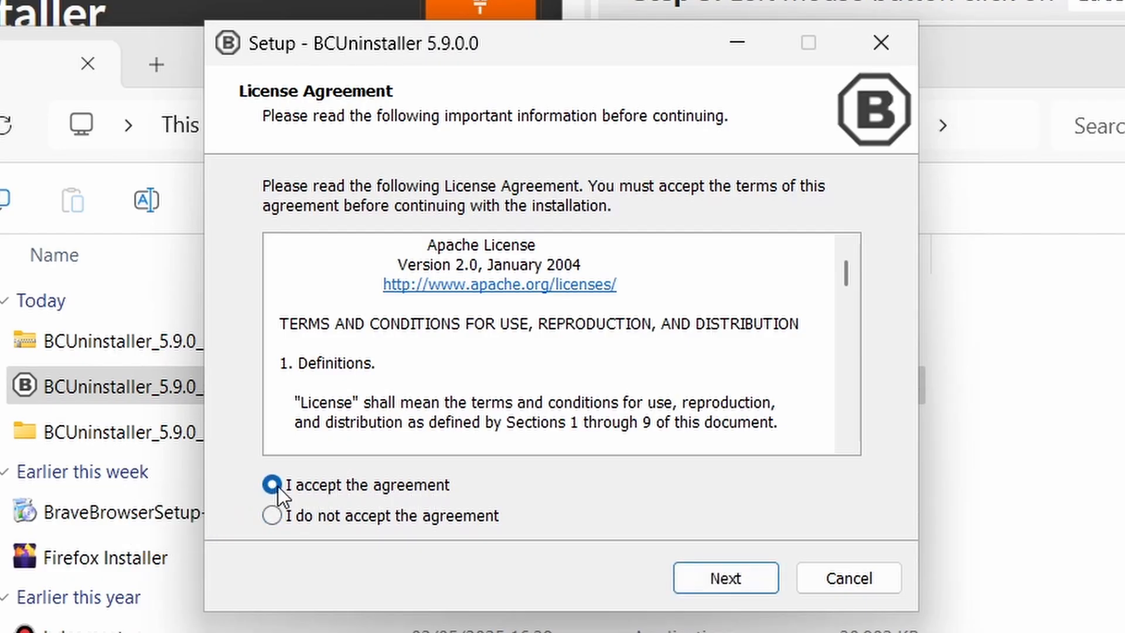
pyautogui.click(724, 586)
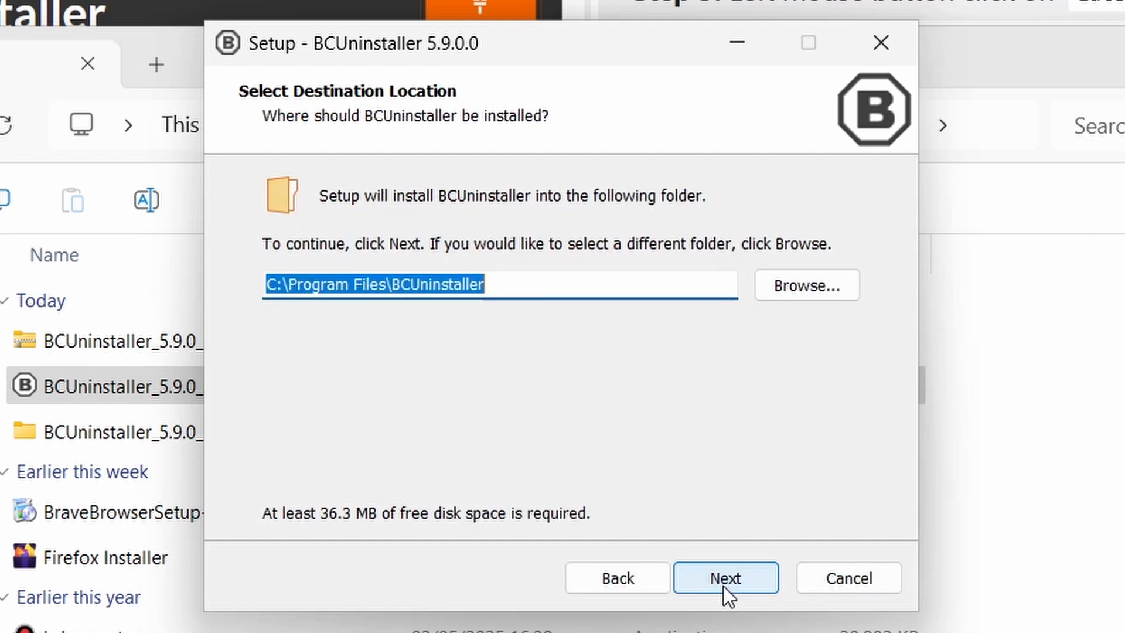
pyautogui.click(569, 281)
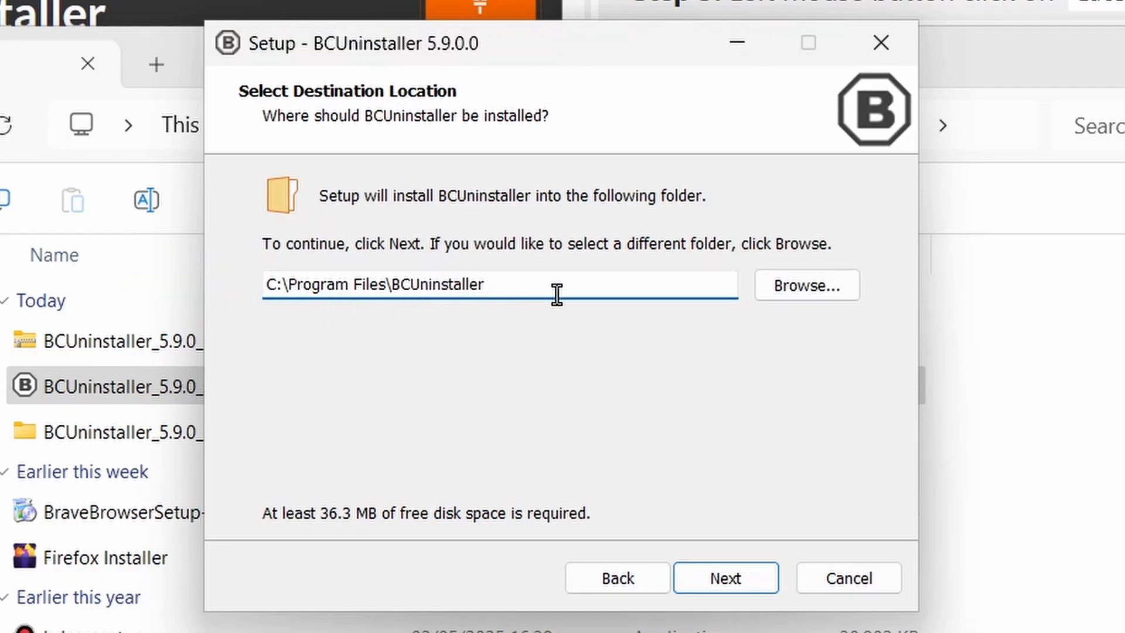
# Check the destination folder browser, keep C:\Program Files\BCUninstaller, and accept the full installation with Main Files and Extra Languages.
pyautogui.click(803, 287)
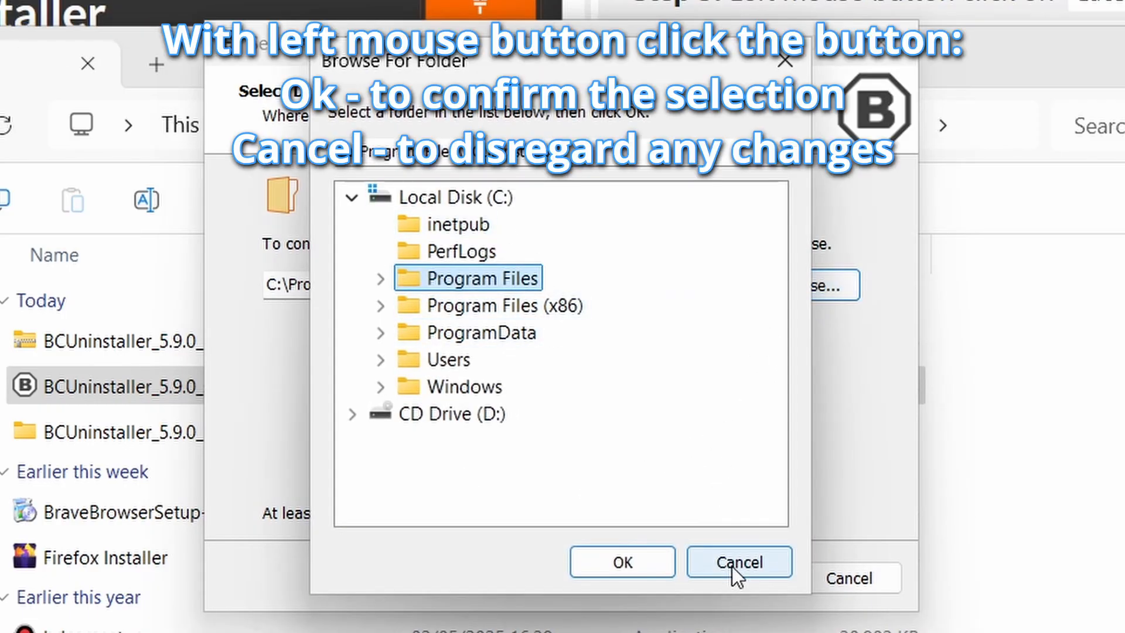
pyautogui.click(736, 569)
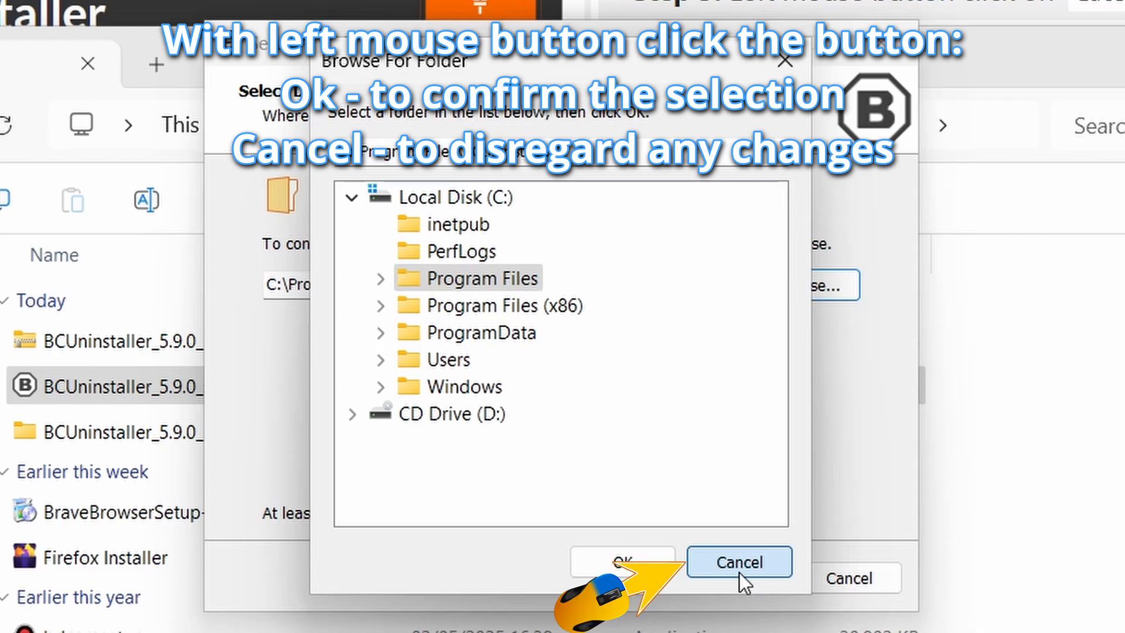
pyautogui.click(739, 572)
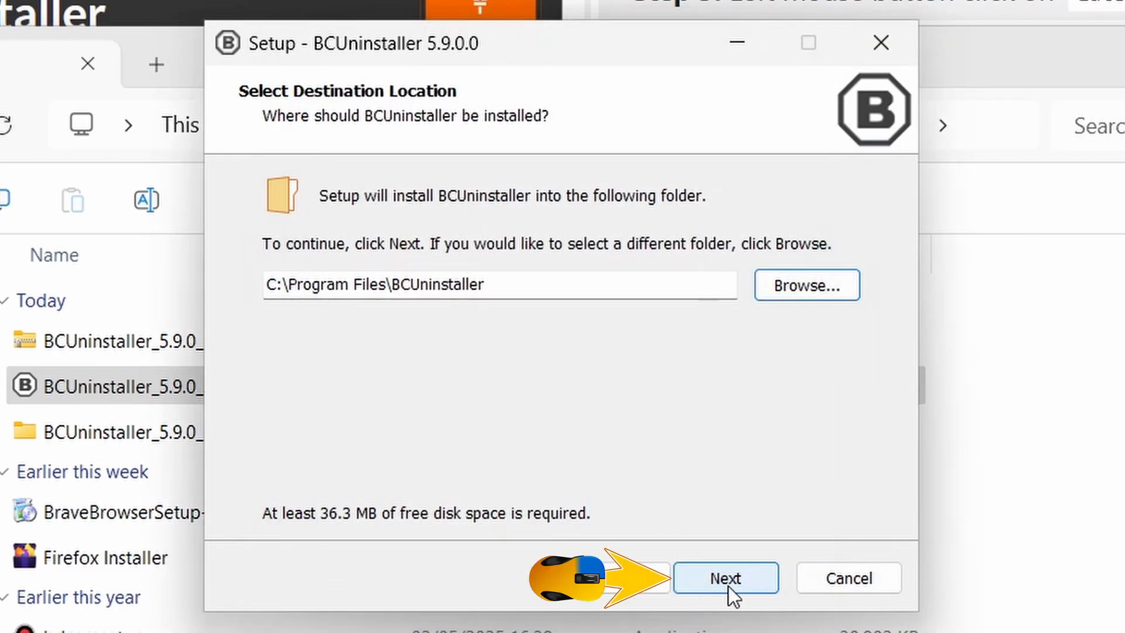
pyautogui.click(727, 586)
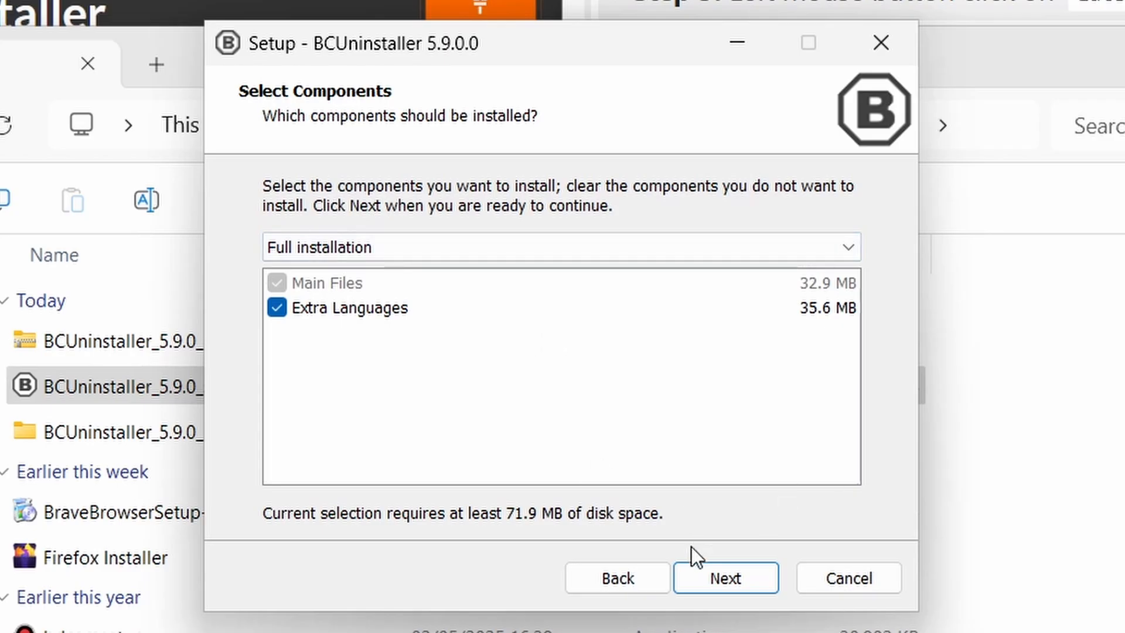
pyautogui.click(721, 578)
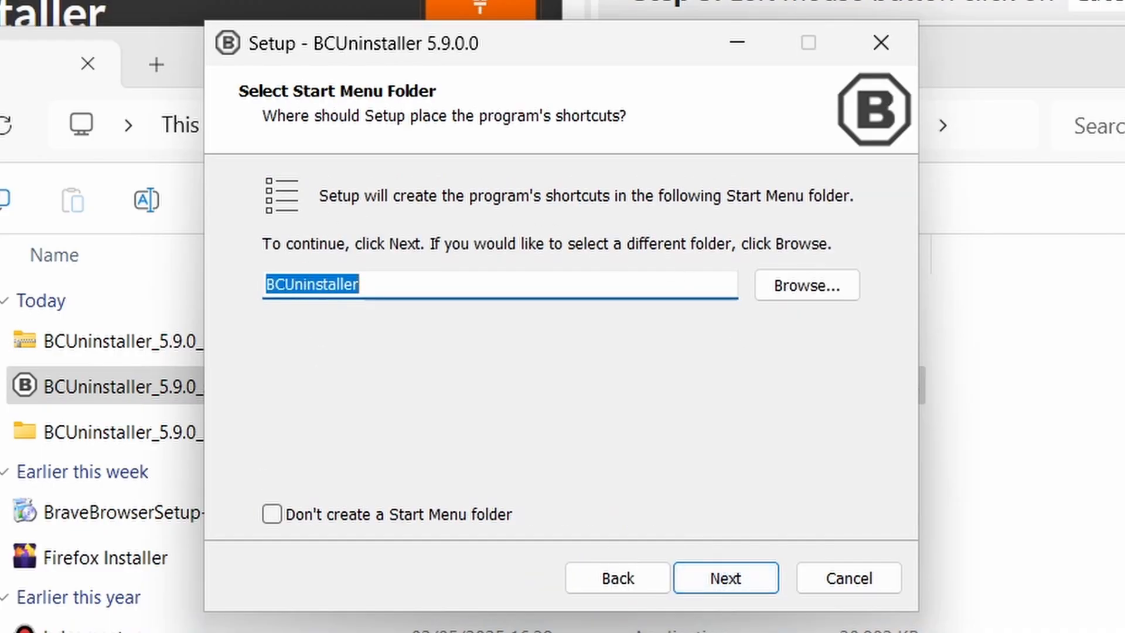
# Try out the option to skip the Start Menu folder, leave it off, and accept BCUninstaller as the Start Menu folder.
pyautogui.click(293, 289)
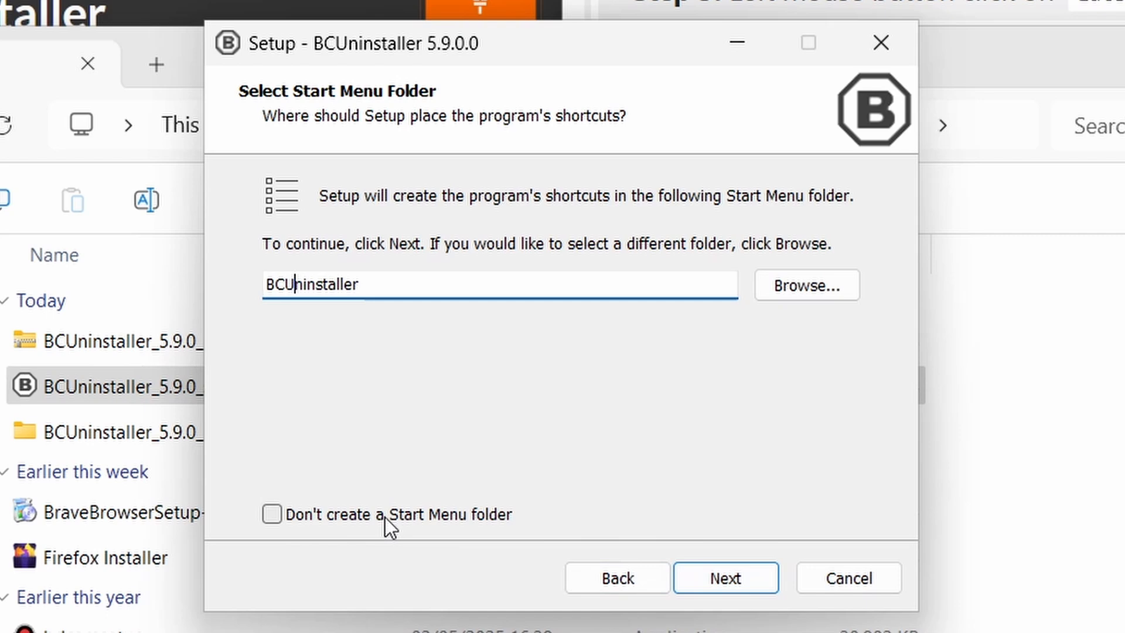
pyautogui.click(273, 514)
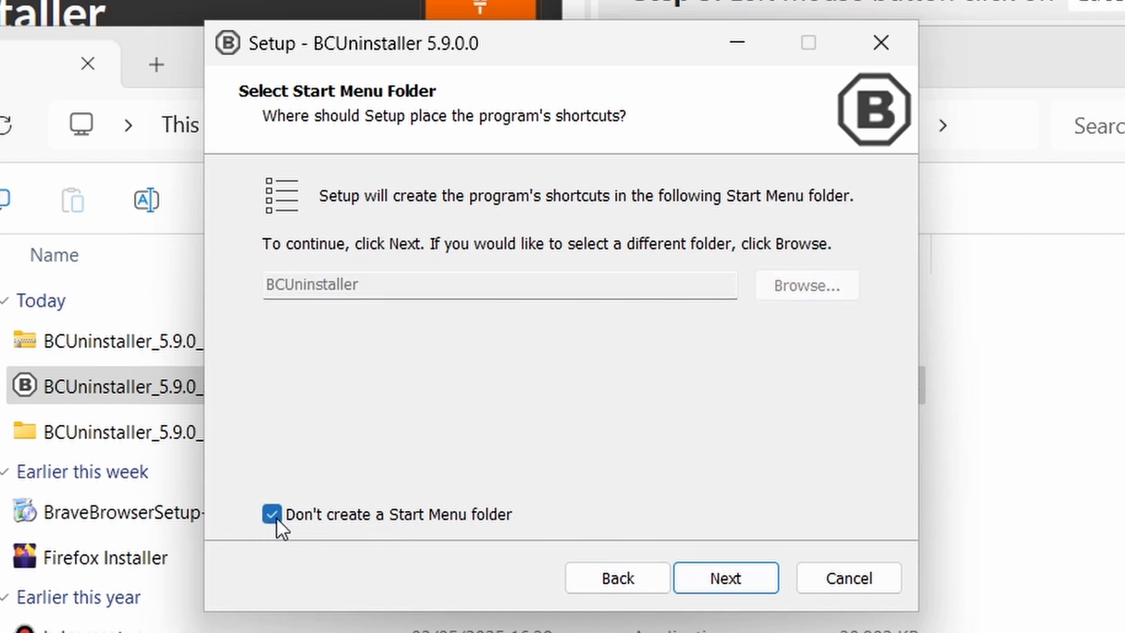
pyautogui.click(274, 515)
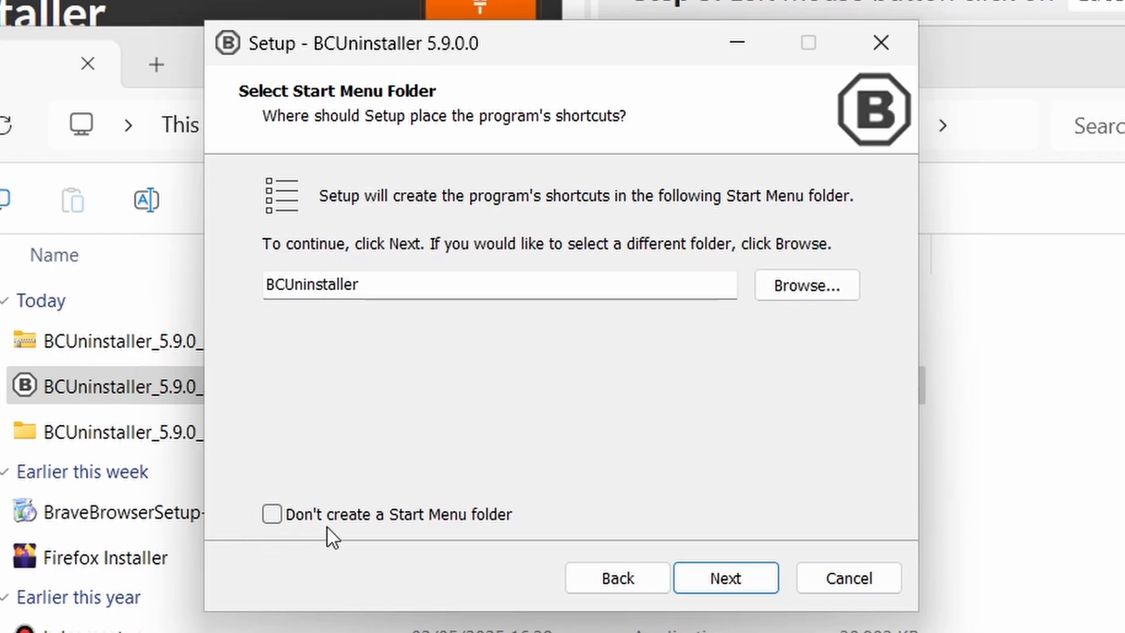
pyautogui.click(712, 587)
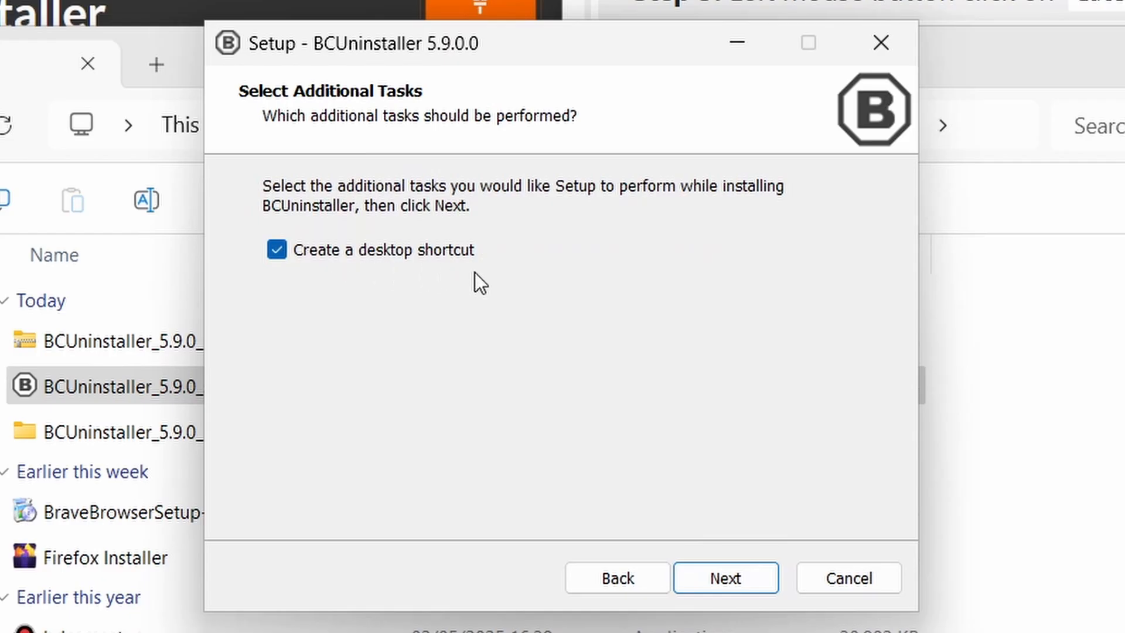
# Keep the desktop shortcut task enabled, look over the installation summary, and install BCUninstaller.
pyautogui.click(279, 249)
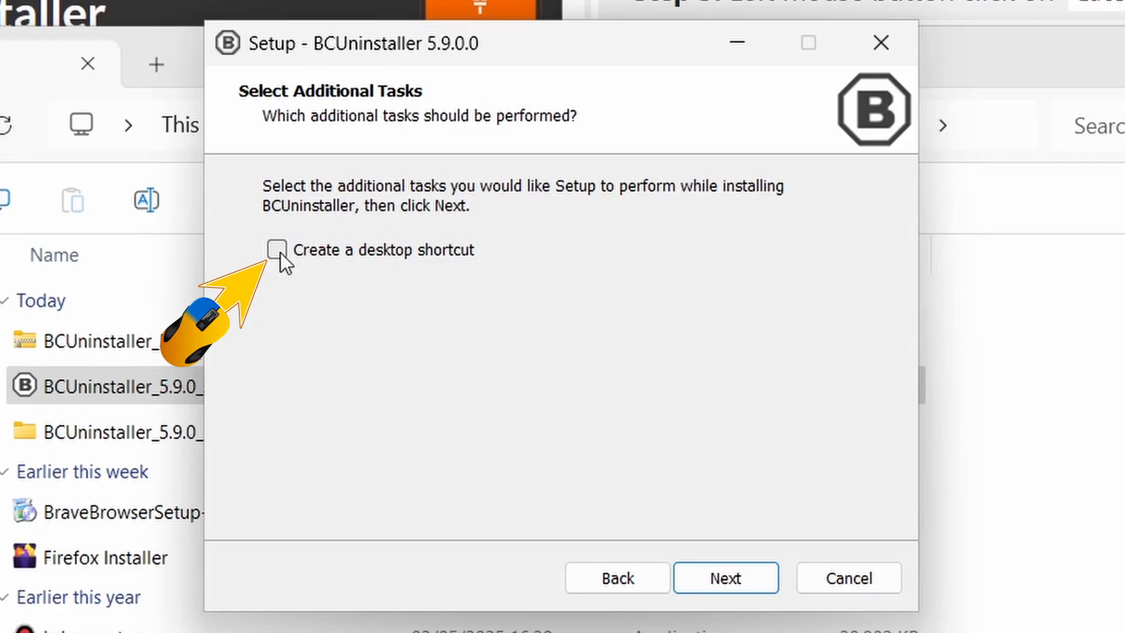
pyautogui.click(279, 250)
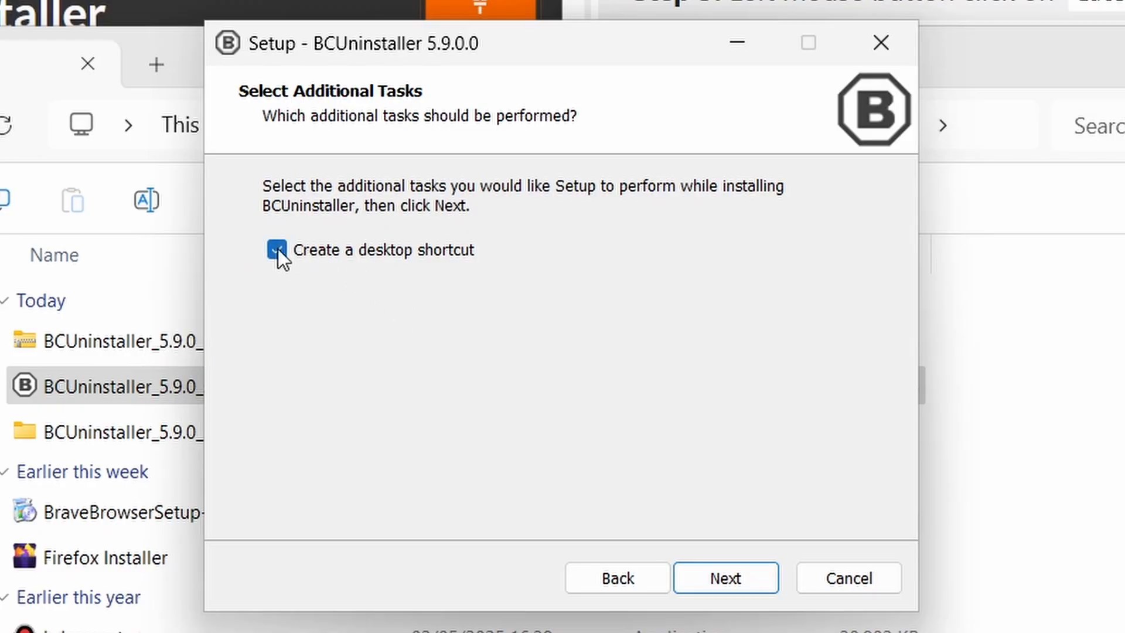
pyautogui.click(718, 590)
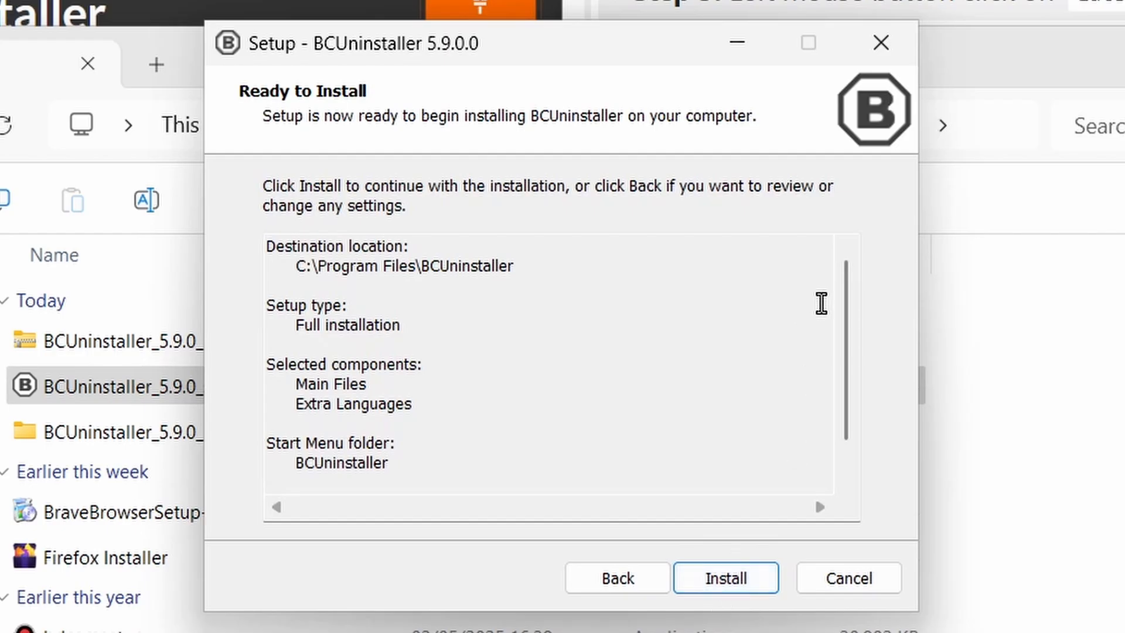
pyautogui.moveTo(856, 331)
pyautogui.mouseDown()
pyautogui.moveTo(854, 375)
pyautogui.moveTo(849, 342)
pyautogui.mouseUp()
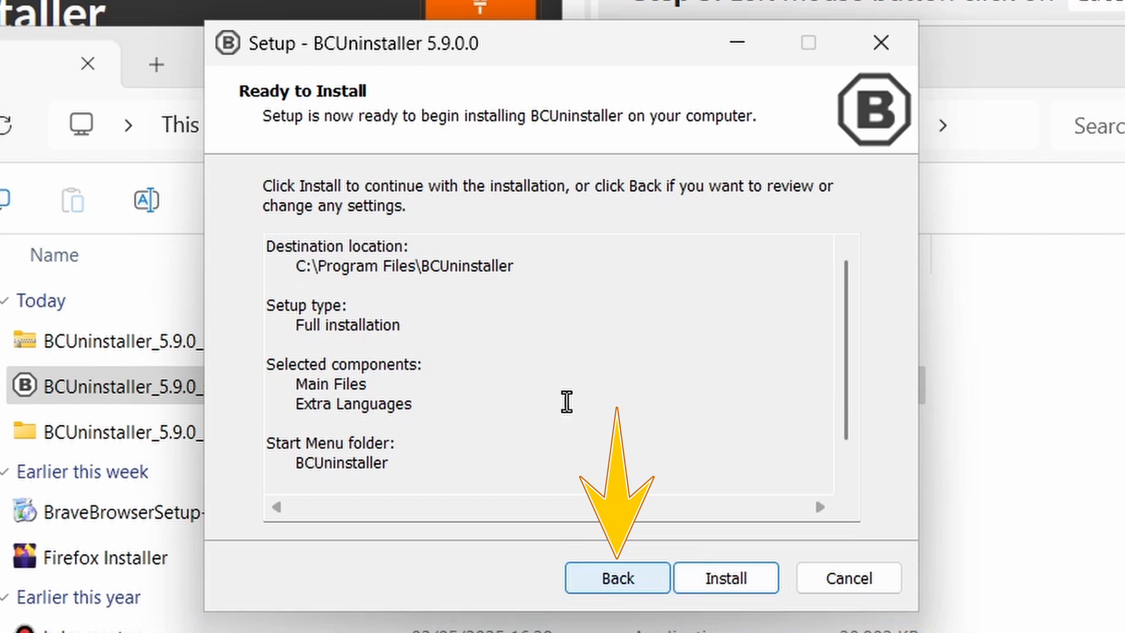
pyautogui.click(726, 590)
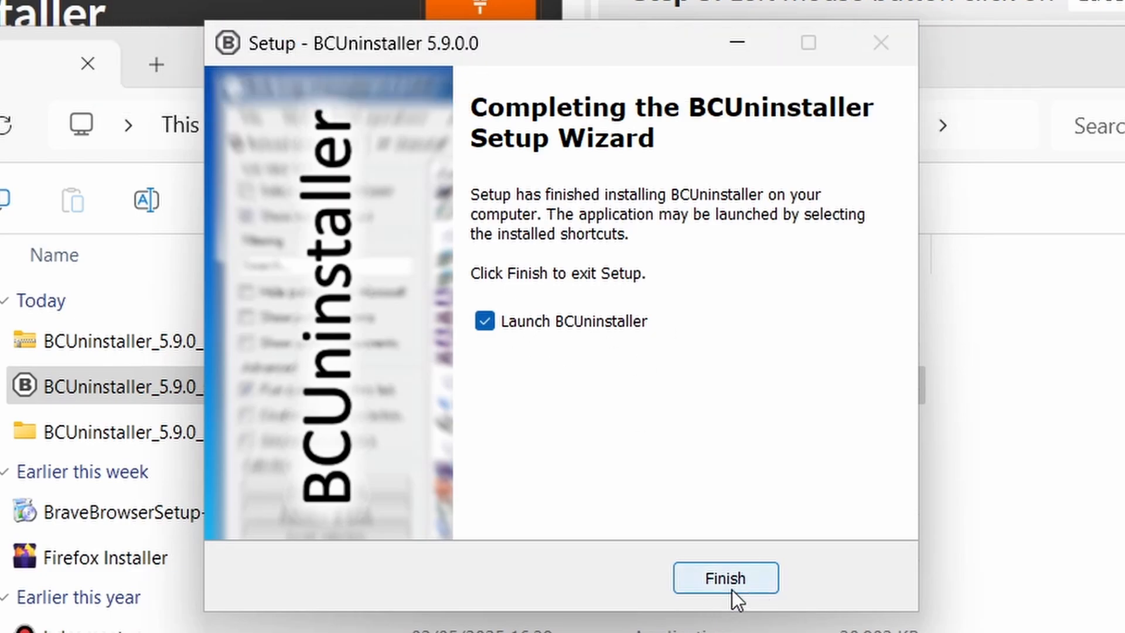
# Finish the setup with Launch BCUninstaller enabled and allow BCUninstaller.exe to make changes to the device.
pyautogui.click(485, 321)
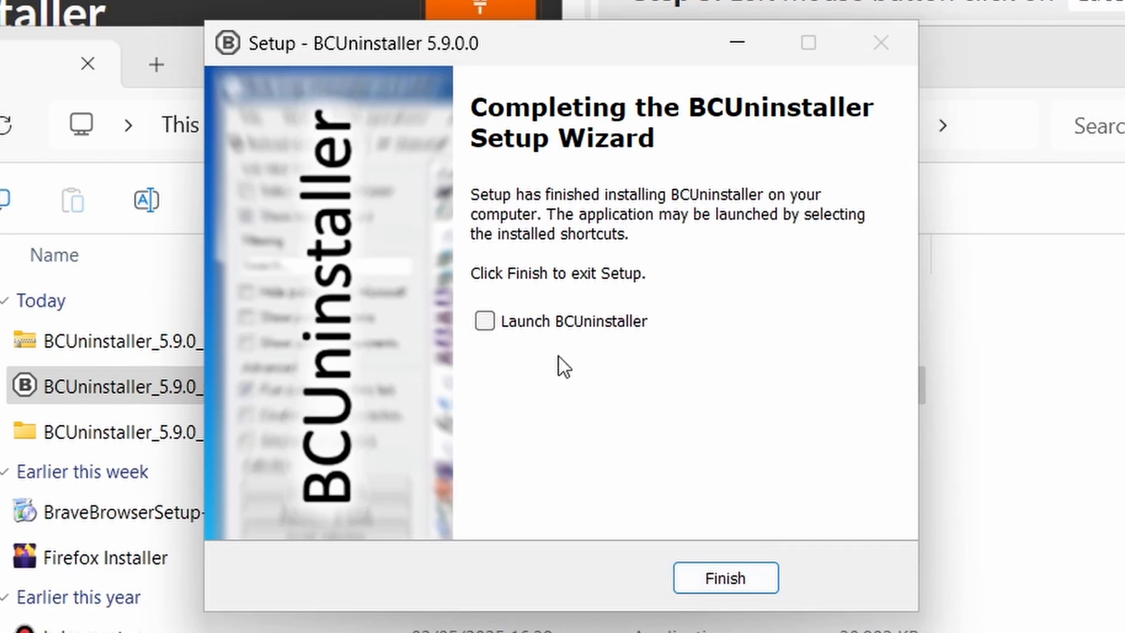
pyautogui.click(486, 322)
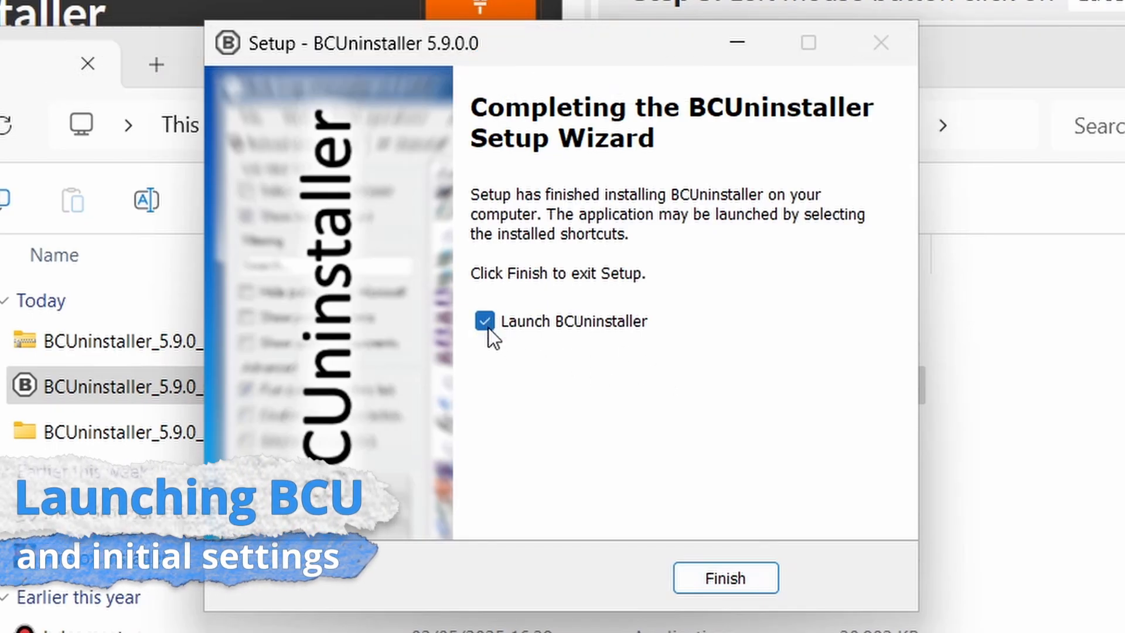
pyautogui.click(726, 580)
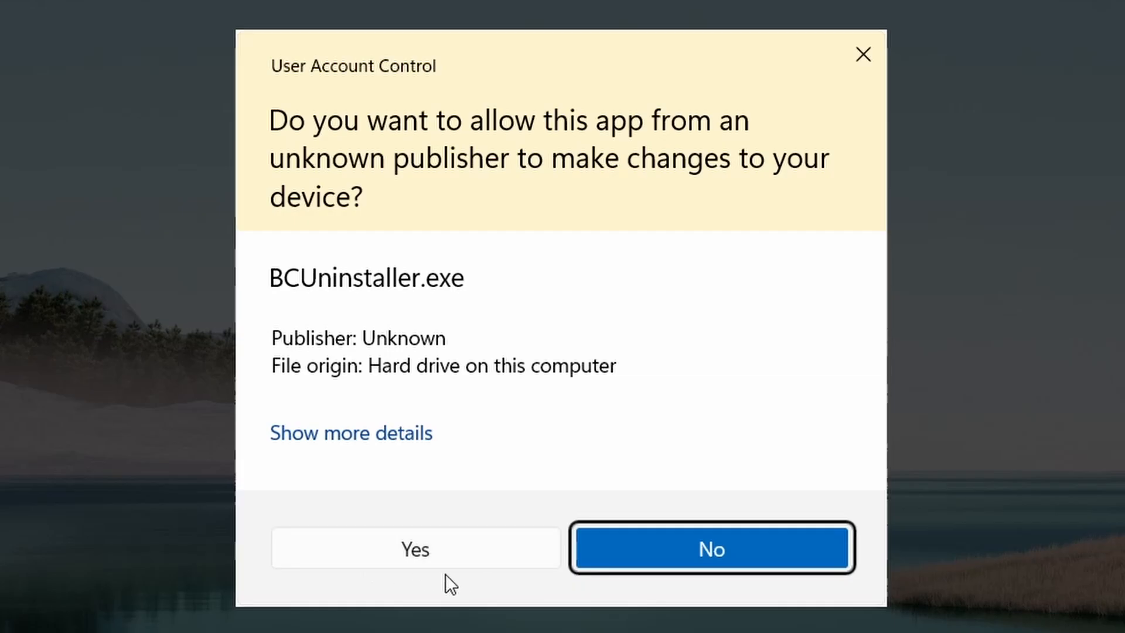
pyautogui.click(410, 557)
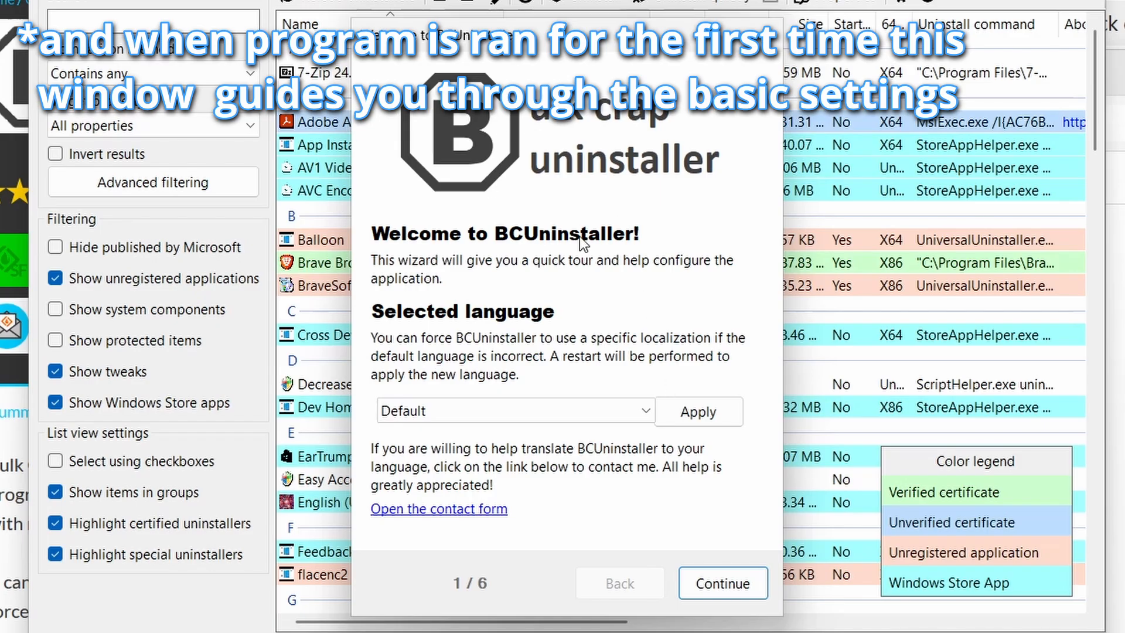
# Look through the available languages in the welcome wizard, keep Default, and continue to the uninstaller list view settings.
pyautogui.click(533, 419)
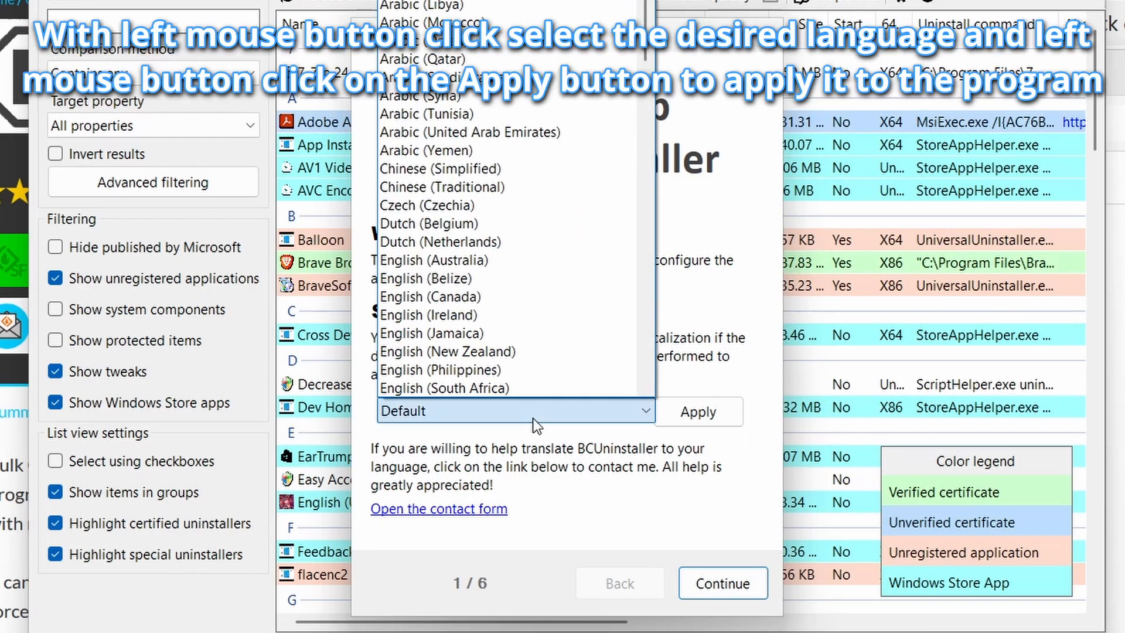
pyautogui.click(533, 419)
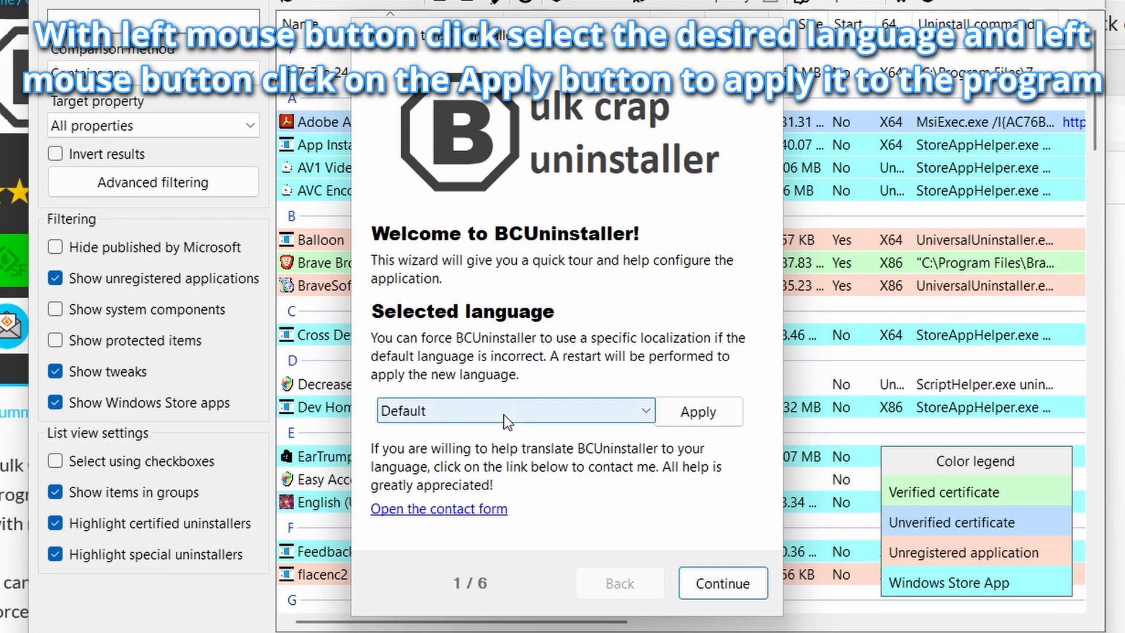
pyautogui.click(477, 410)
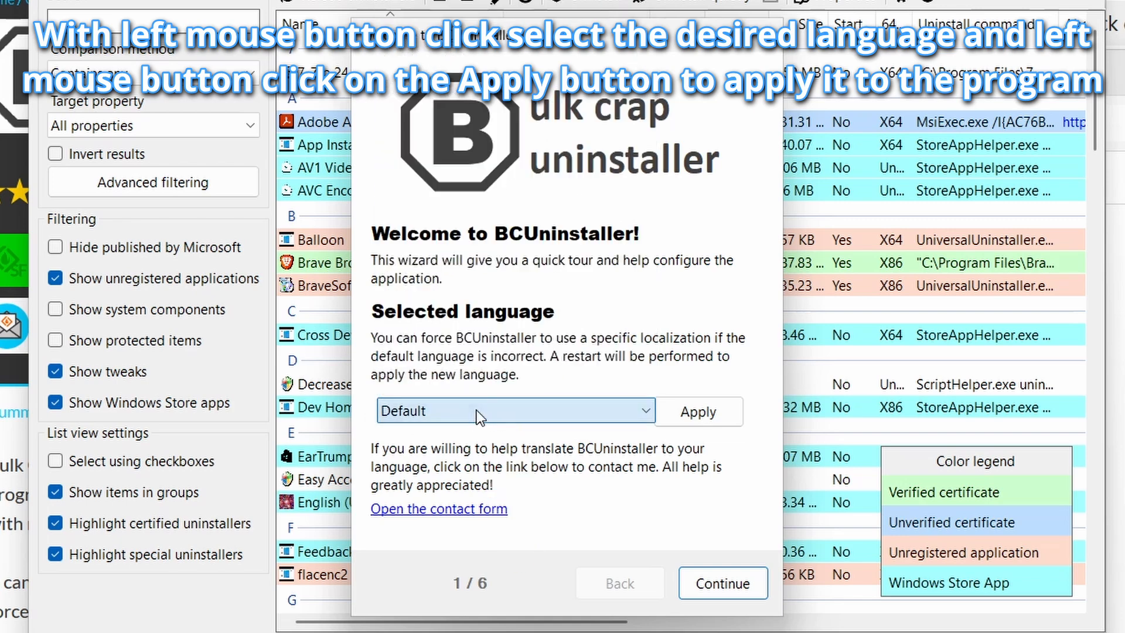
pyautogui.click(733, 590)
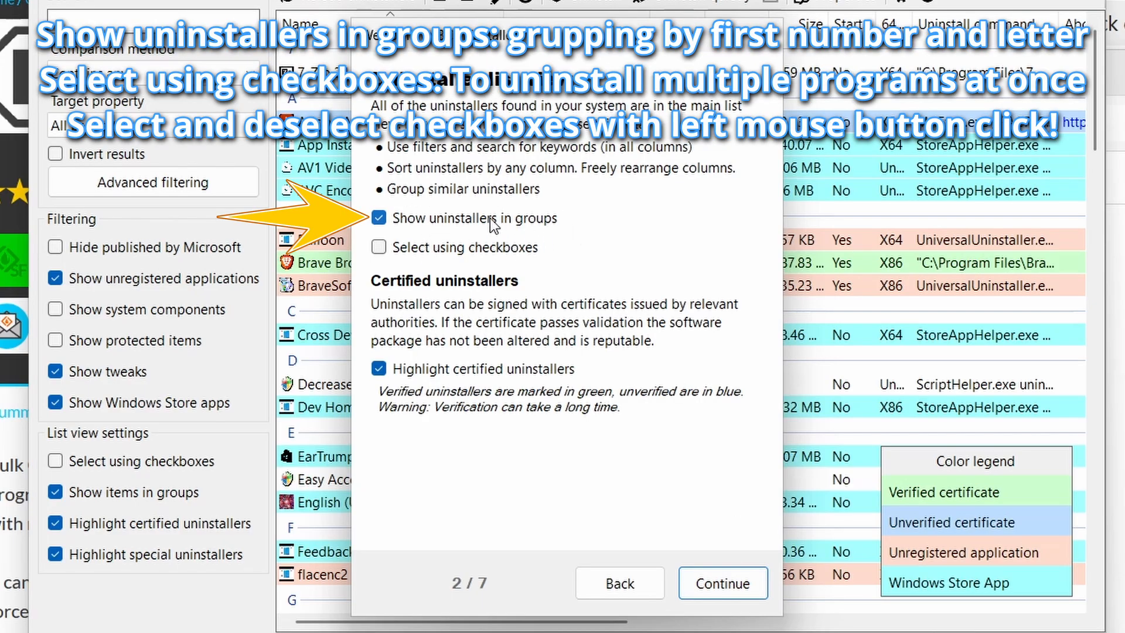
# Enable selection using checkboxes, keep grouping and certified uninstaller highlighting on, and continue to the advanced user settings.
pyautogui.click(377, 249)
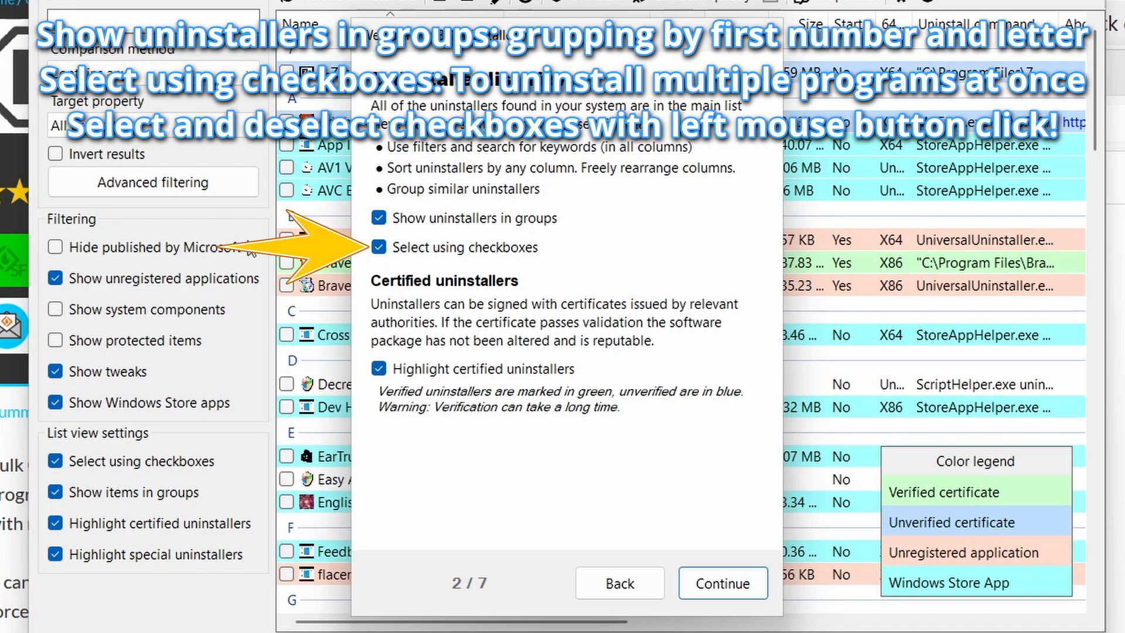
pyautogui.click(378, 220)
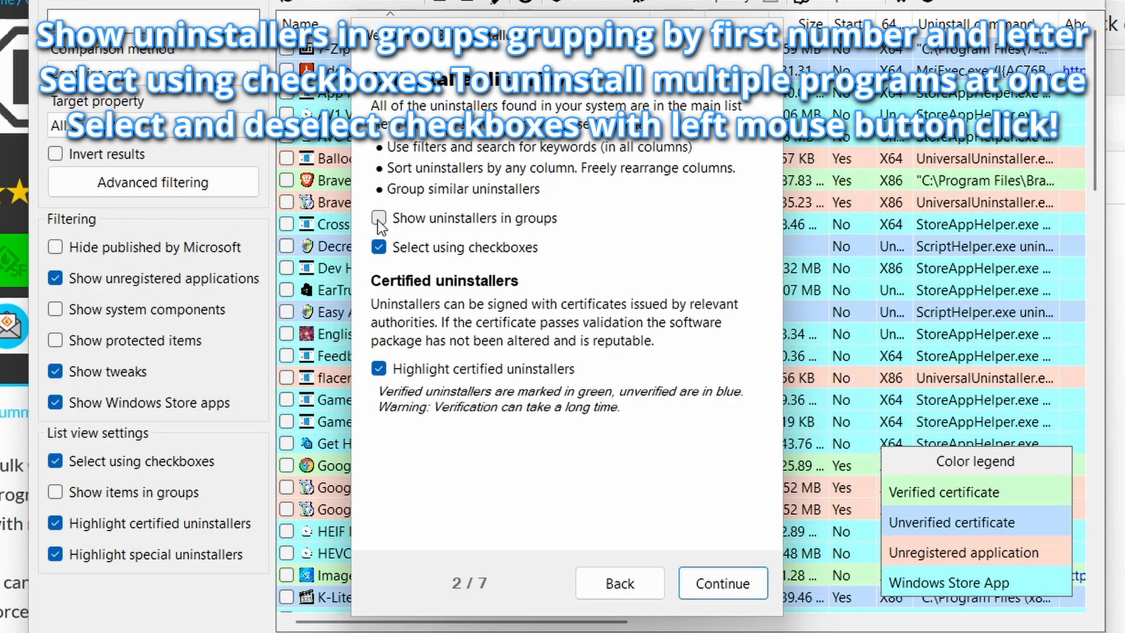
pyautogui.click(379, 218)
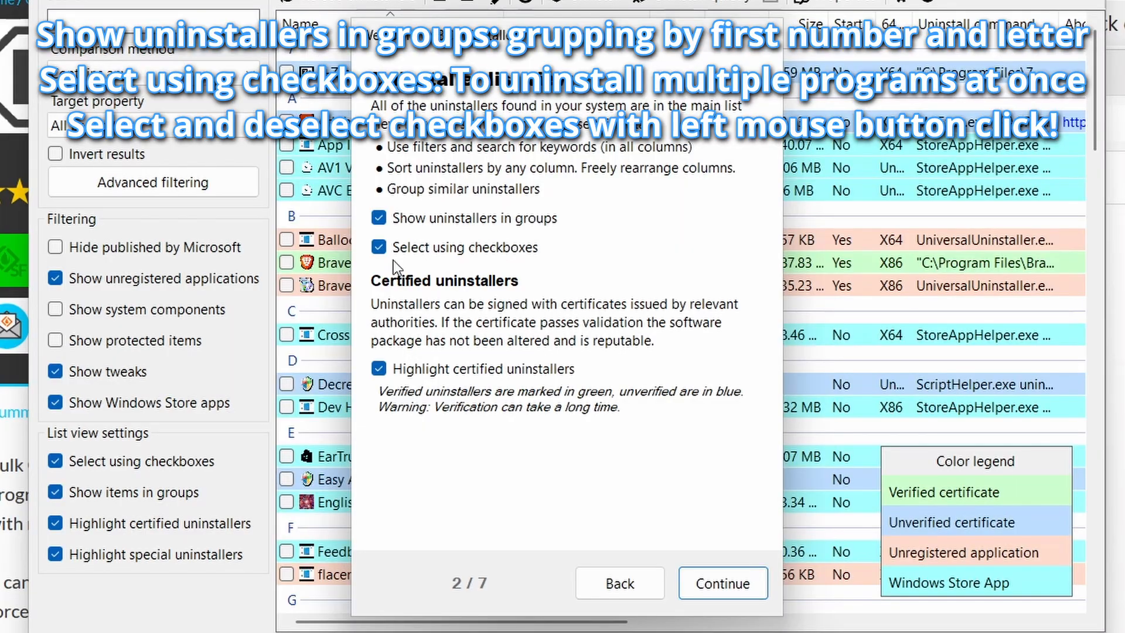
pyautogui.click(379, 369)
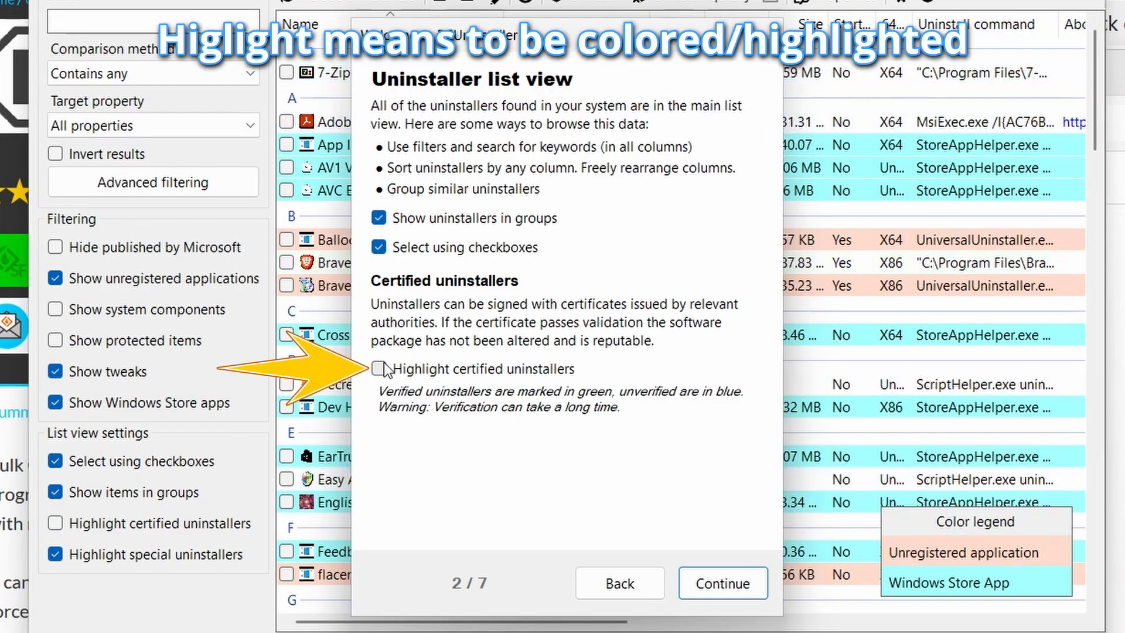
pyautogui.click(379, 368)
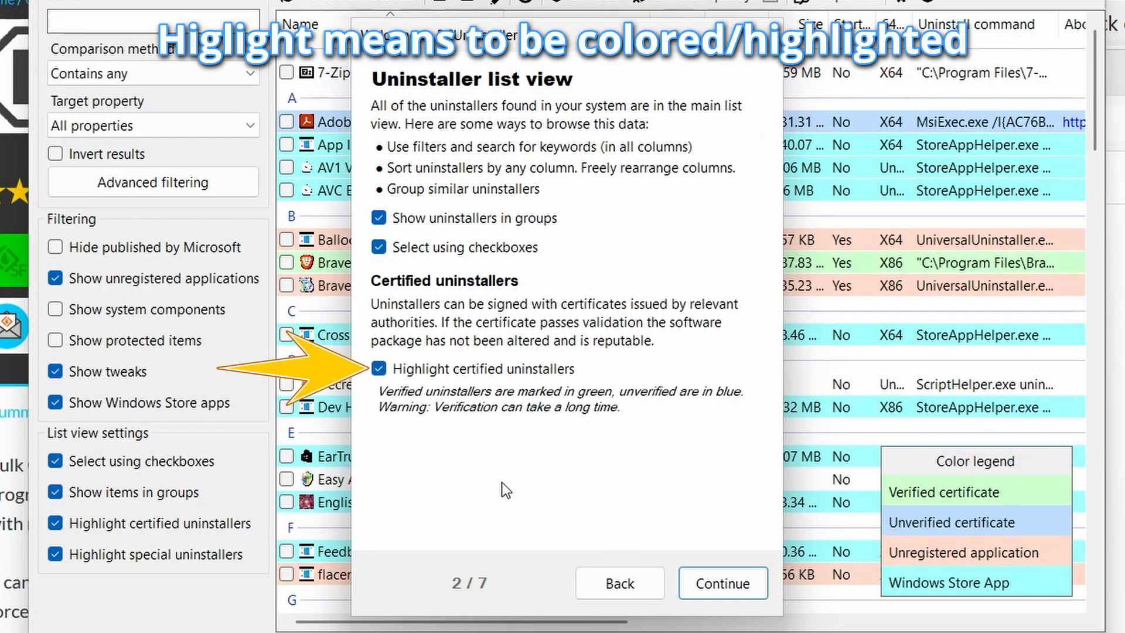
pyautogui.click(723, 583)
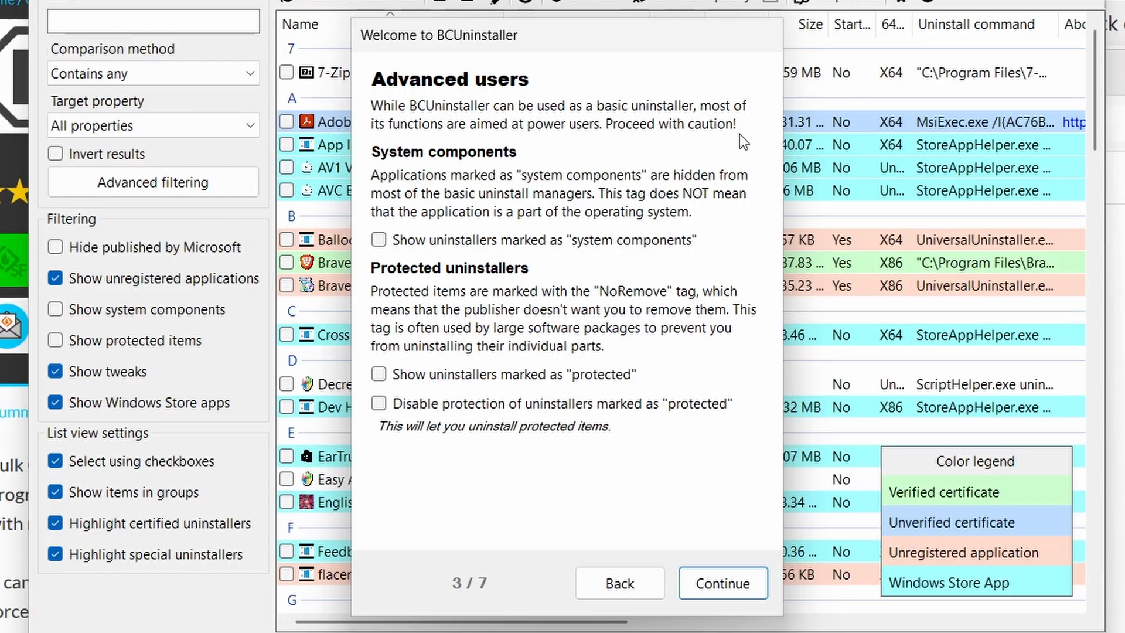
# Preview showing uninstallers marked as system components, turn it back off, and continue to the corrupted uninstallers page.
pyautogui.click(381, 240)
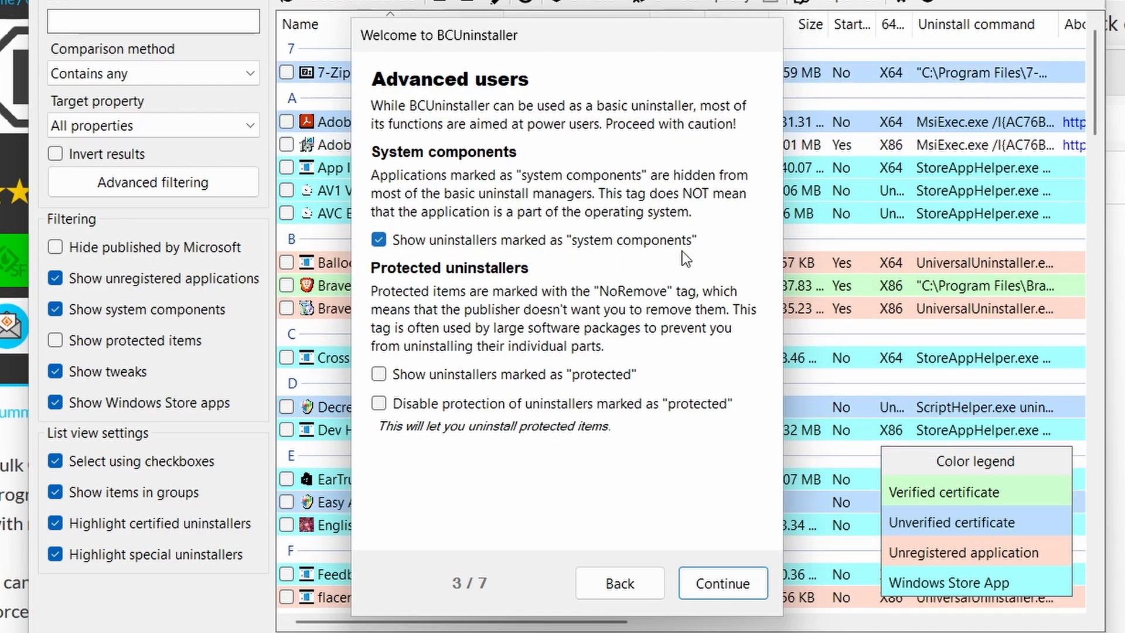
pyautogui.click(379, 241)
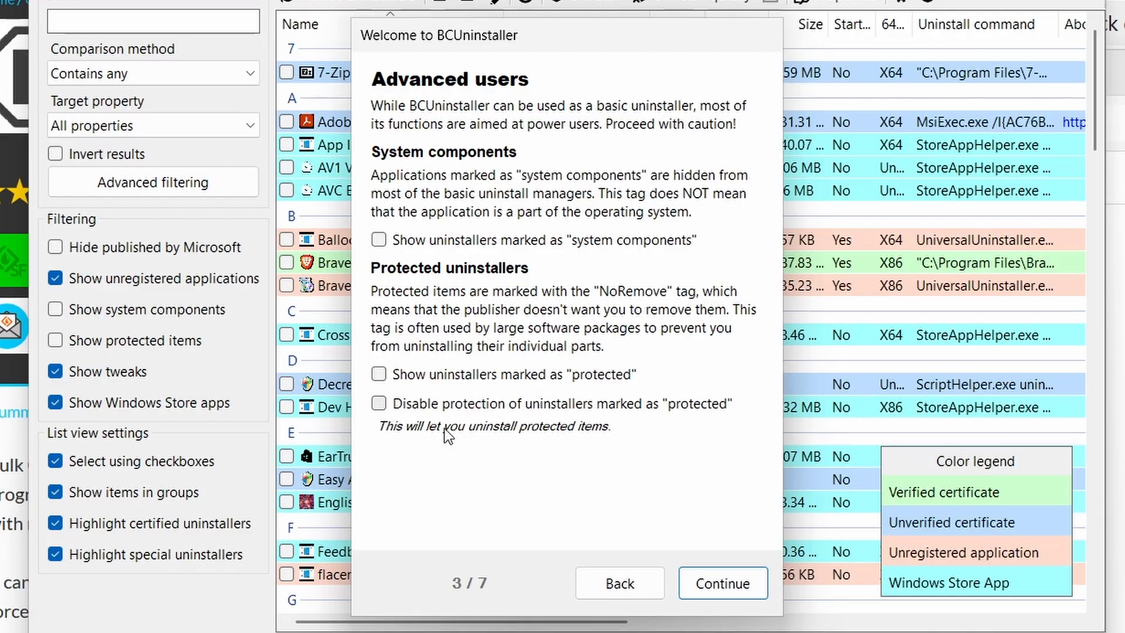
pyautogui.click(728, 597)
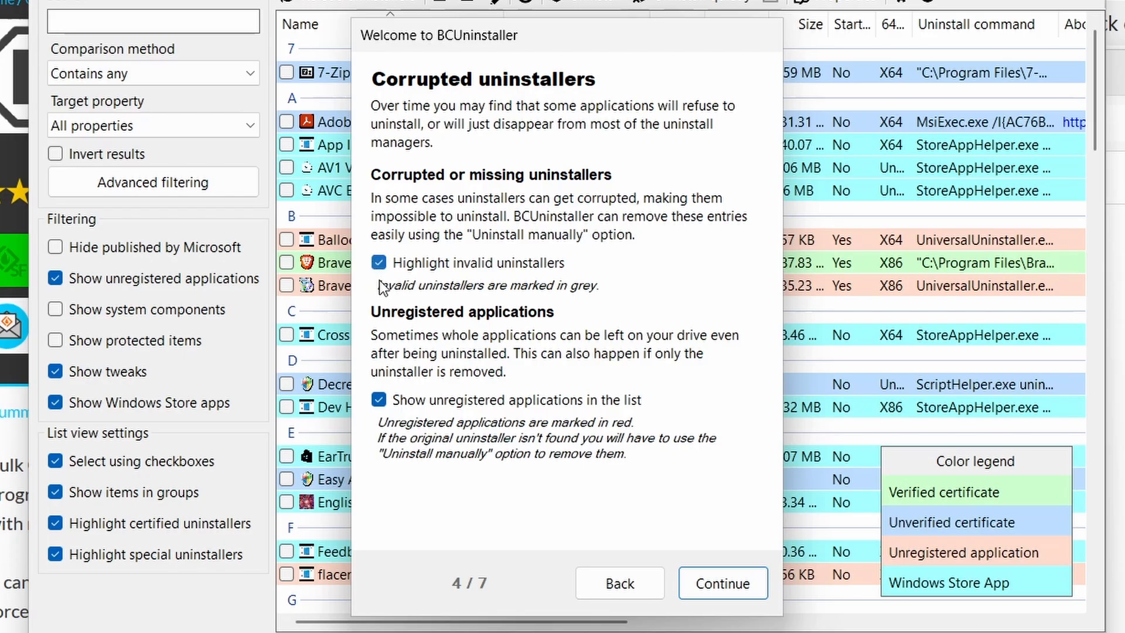
# Toggle the display of unregistered applications to compare the list, leave it enabled, and continue to the network access page.
pyautogui.click(380, 400)
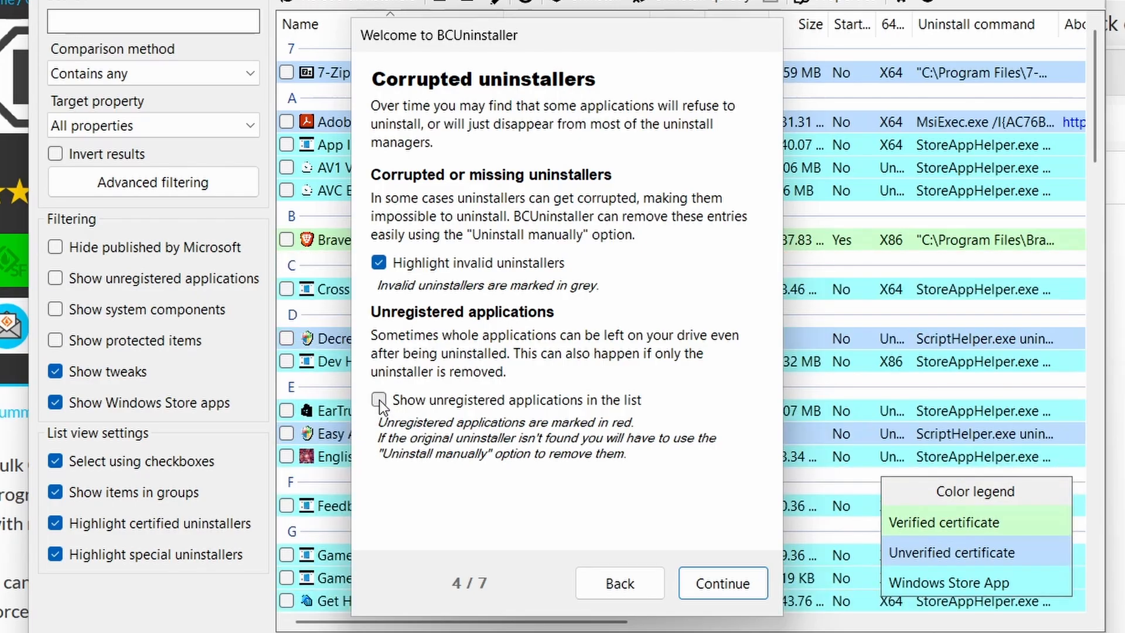
pyautogui.click(379, 401)
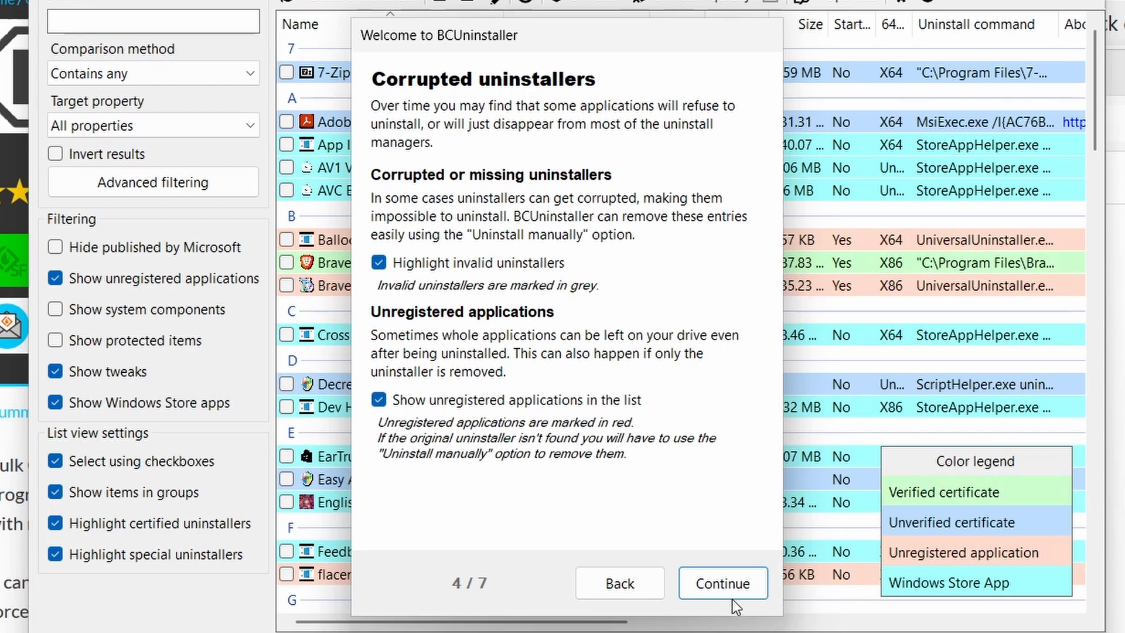
pyautogui.click(380, 400)
pyautogui.click(380, 401)
pyautogui.click(720, 593)
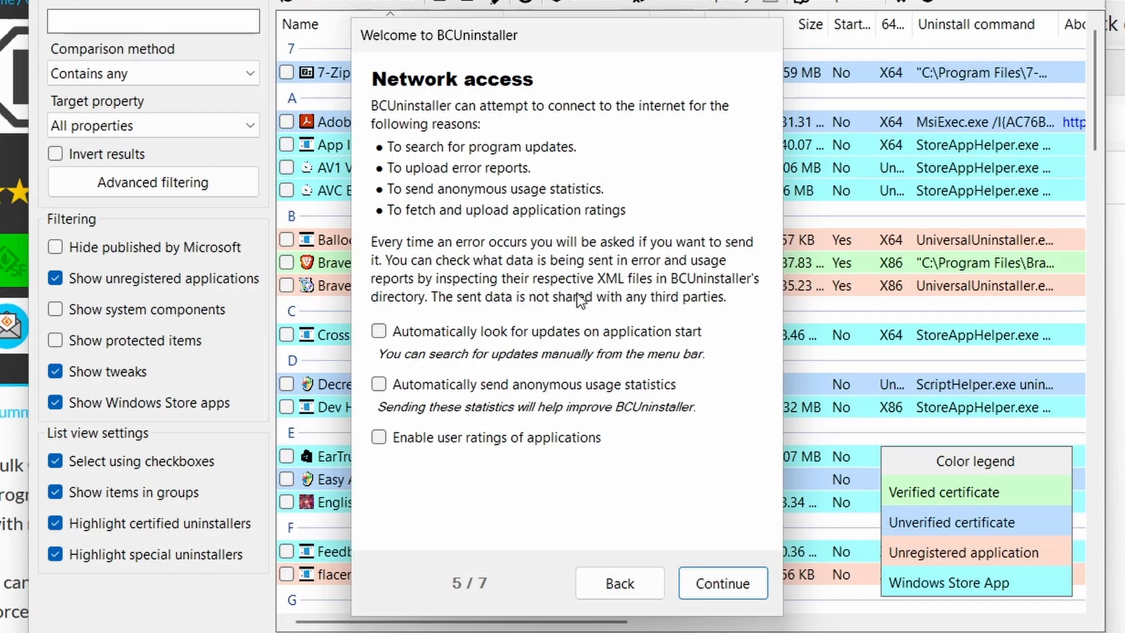
# Enable automatic update checks and user ratings of applications, keep anonymous usage statistics off, and continue to the final wizard page.
pyautogui.click(399, 332)
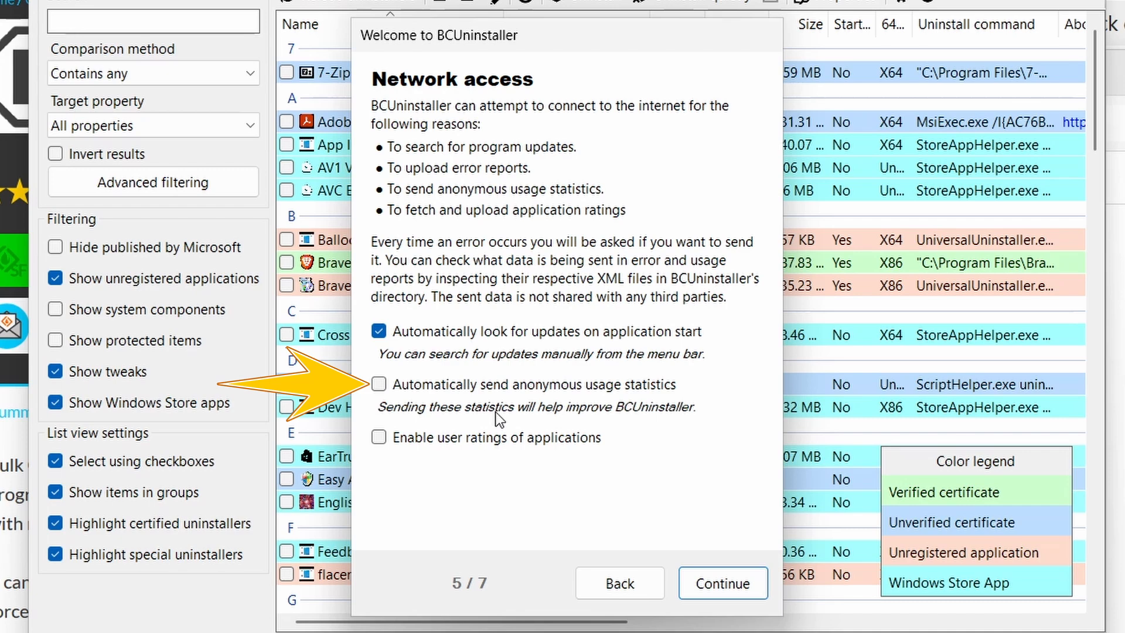
pyautogui.click(380, 384)
pyautogui.click(379, 385)
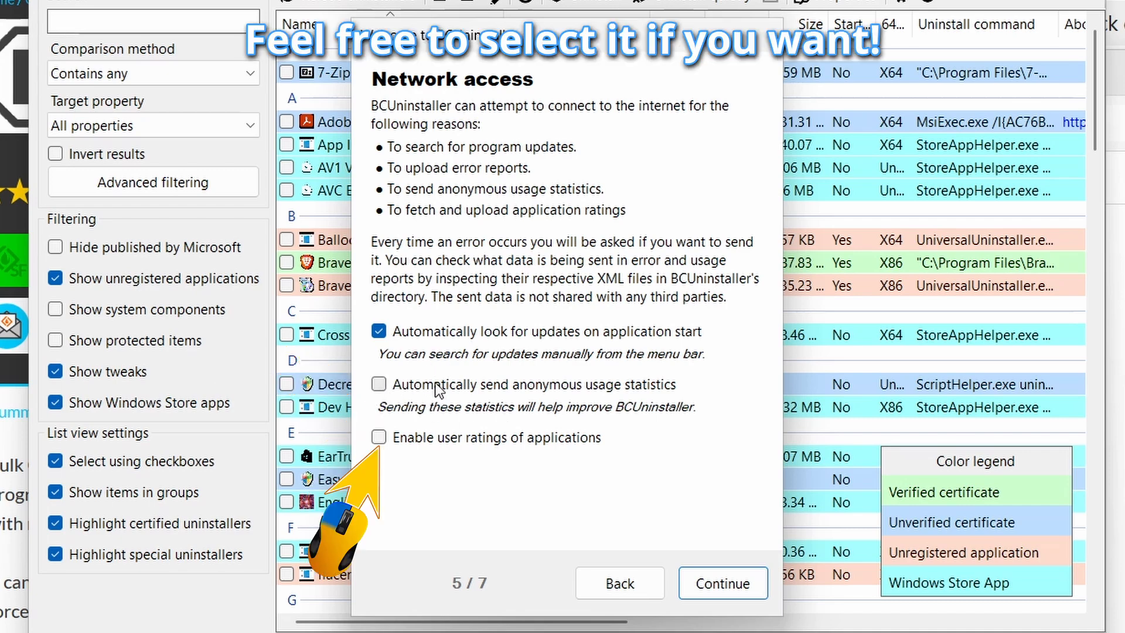
pyautogui.click(380, 438)
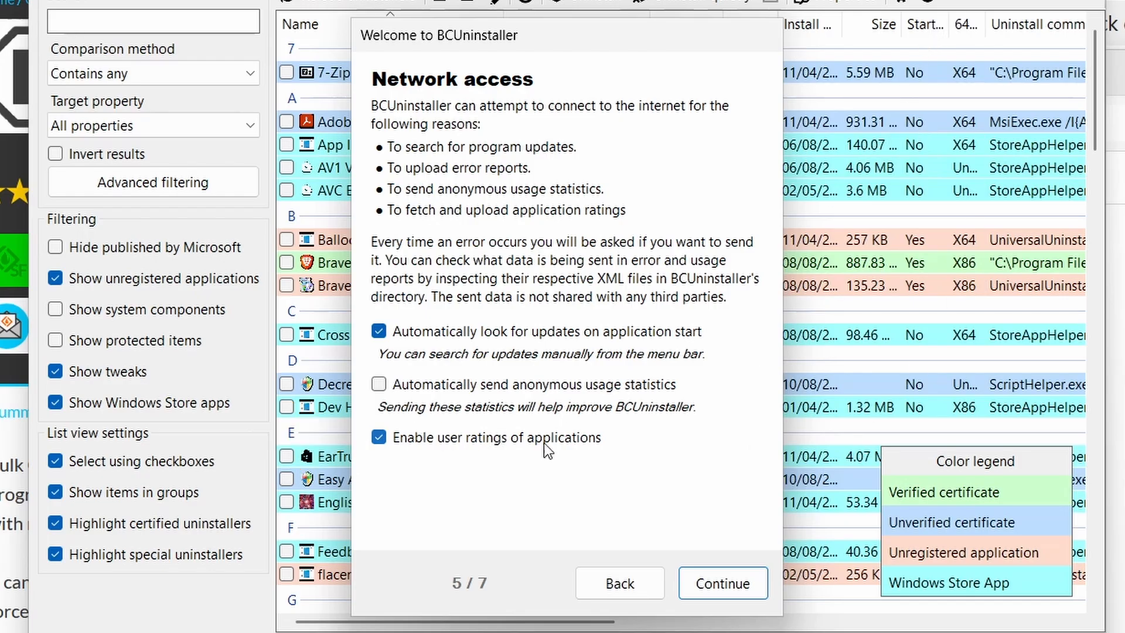
pyautogui.click(714, 586)
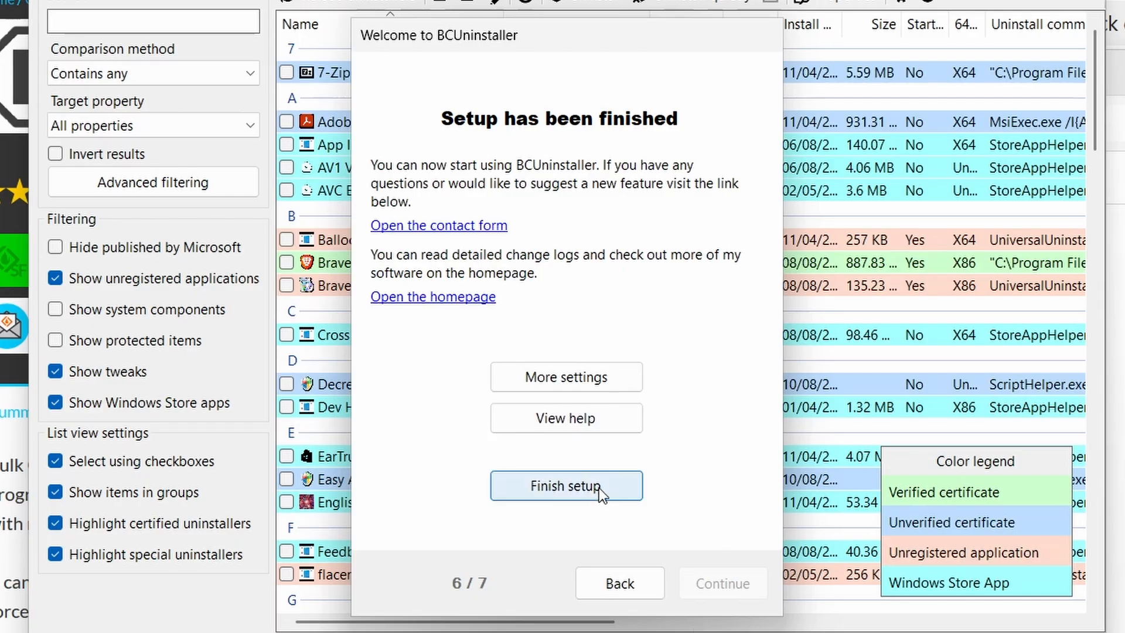
# Finish the setup, dismiss the version 5.9 welcome window so it never shows again, and maximize the main window.
pyautogui.click(558, 486)
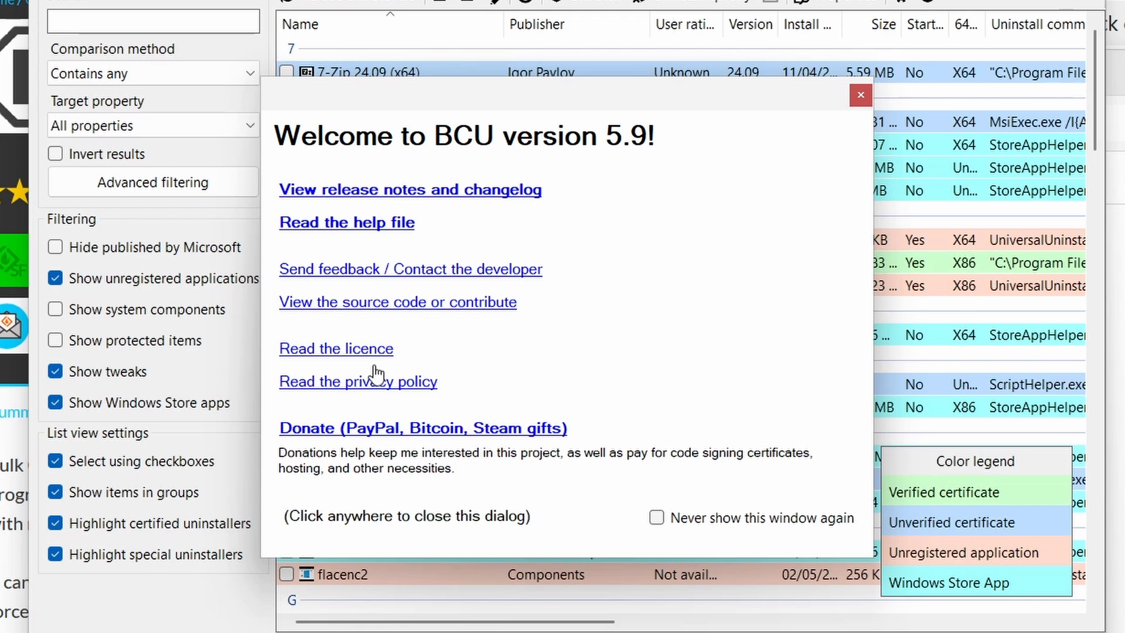
pyautogui.click(656, 518)
pyautogui.click(861, 95)
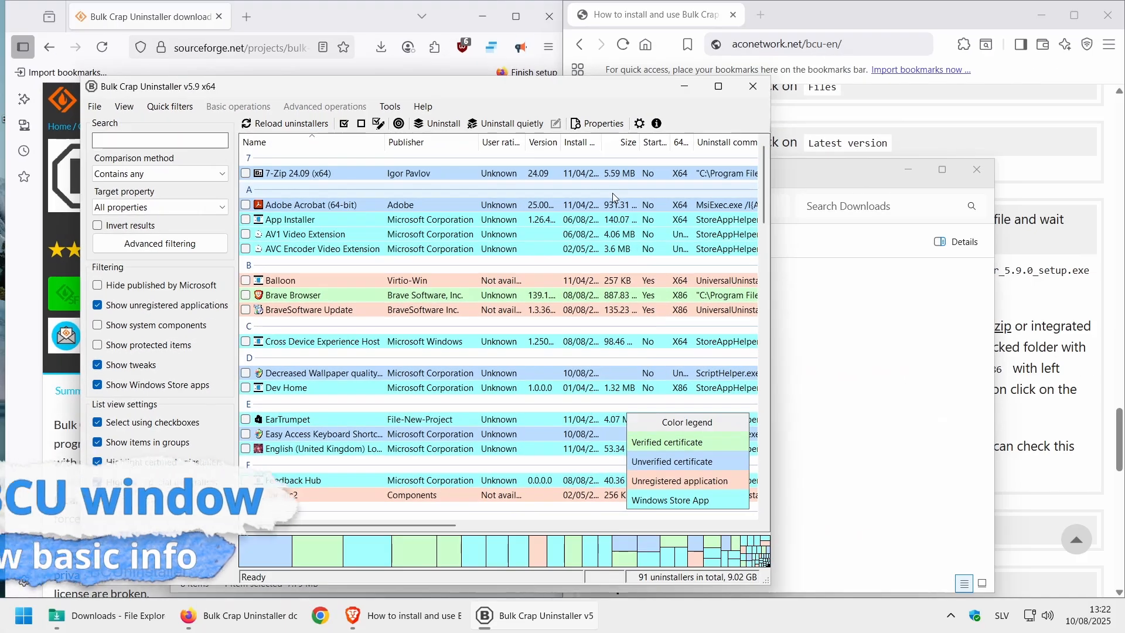
pyautogui.click(718, 89)
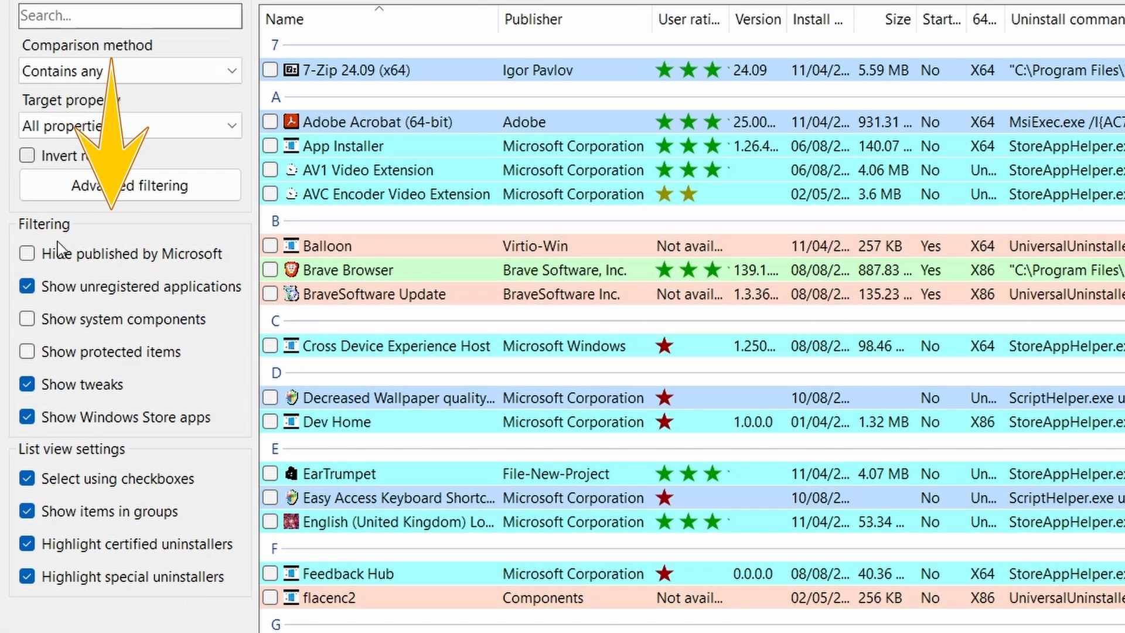
# Toggle the display of unregistered applications, using BraveSoftware Update as the example, and leave it enabled.
pyautogui.moveTo(85, 287)
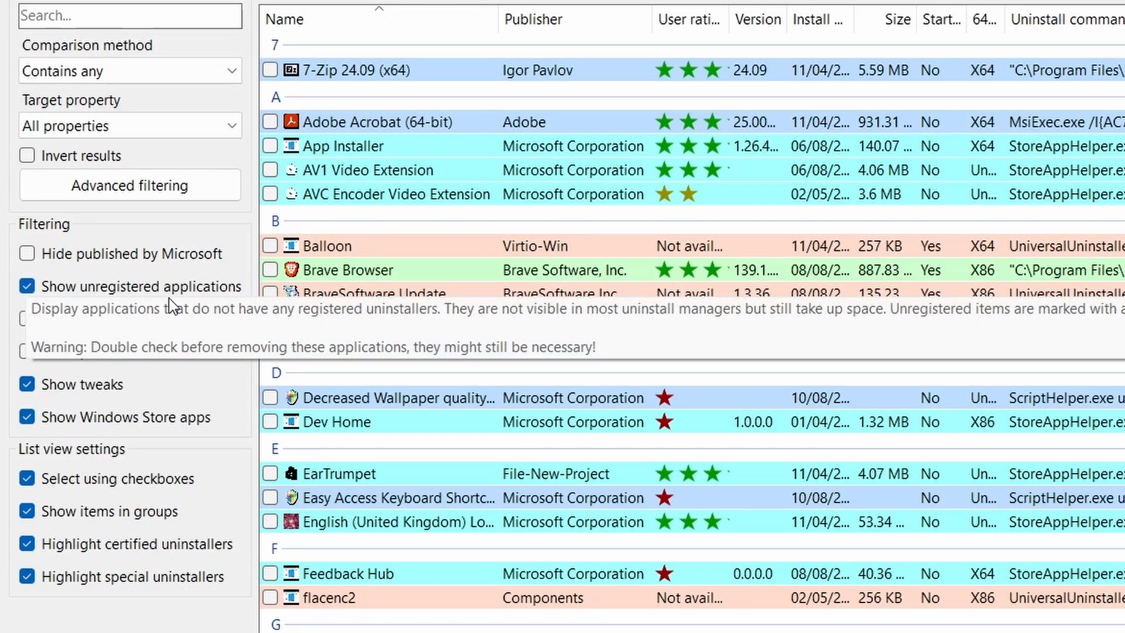
pyautogui.click(22, 286)
pyautogui.click(26, 287)
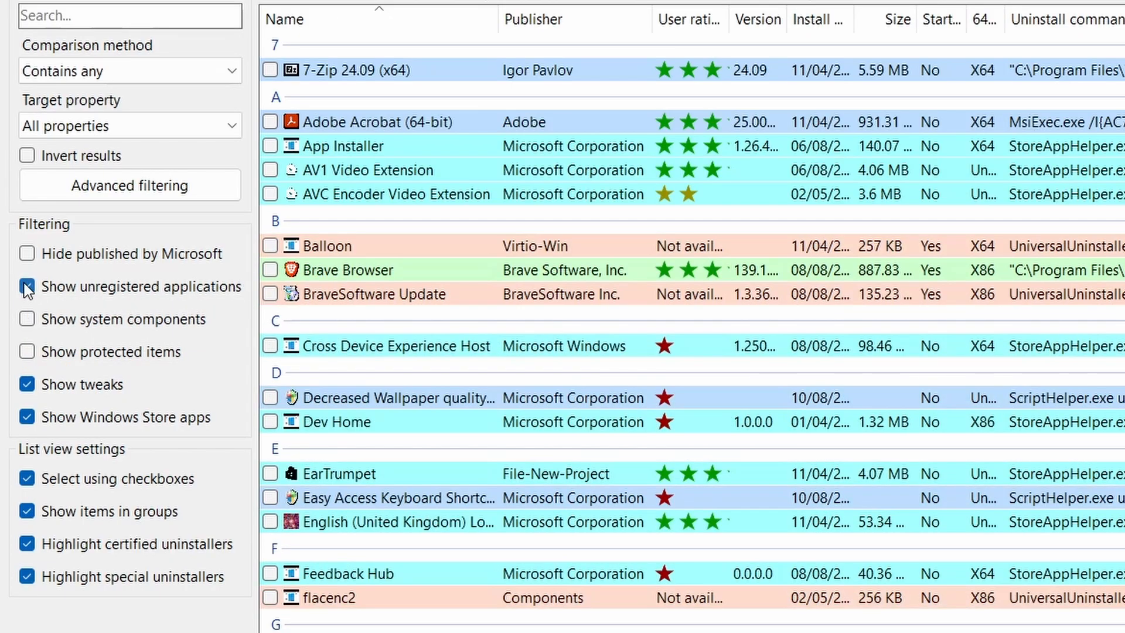
pyautogui.click(407, 301)
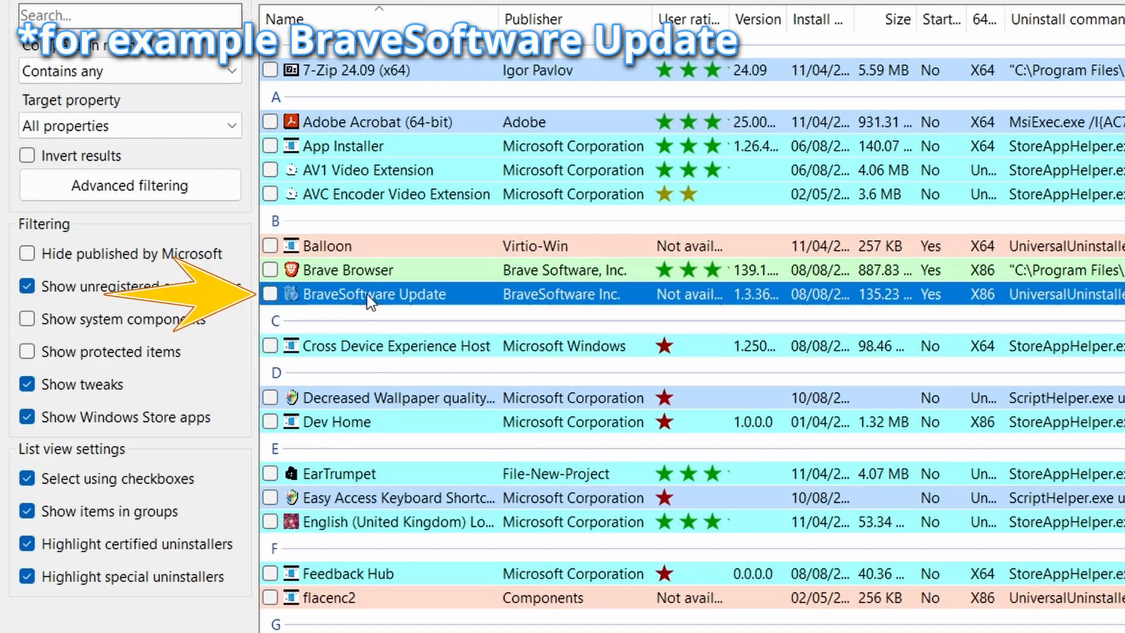
pyautogui.click(27, 287)
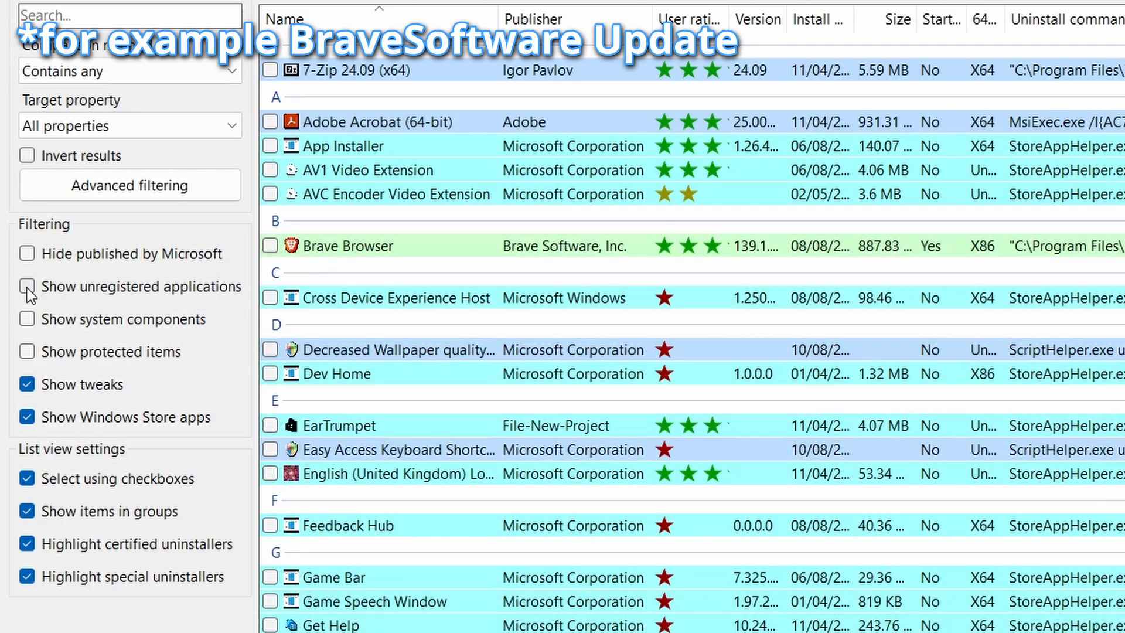
pyautogui.click(26, 288)
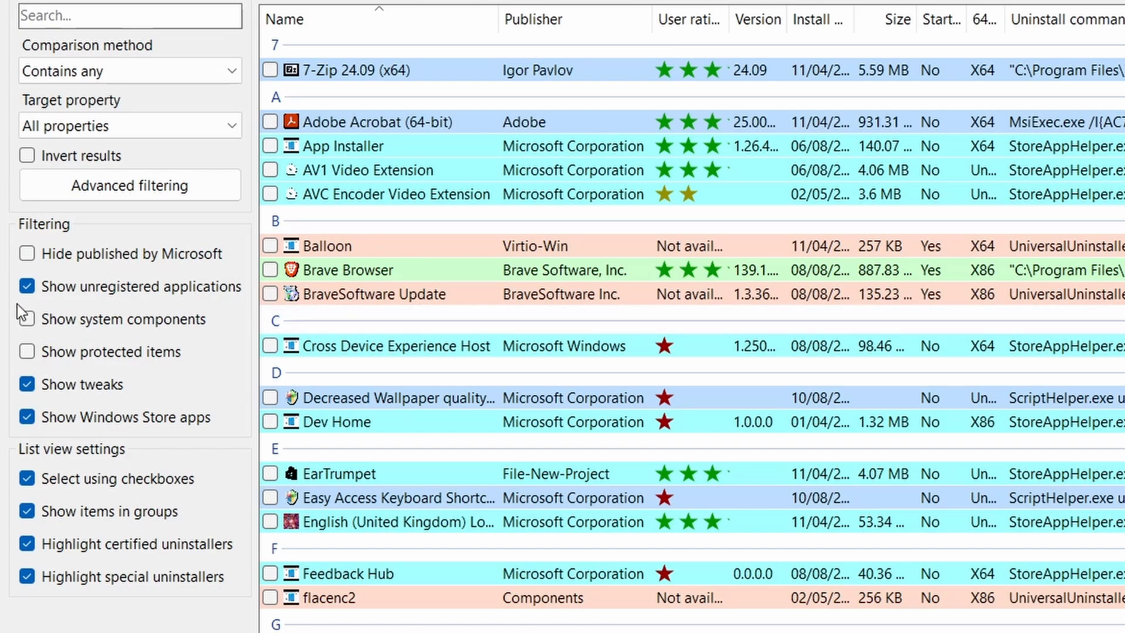
# Preview system components in the list, highlight Adobe Refresh Manager as an example, and turn their display back off.
pyautogui.click(31, 325)
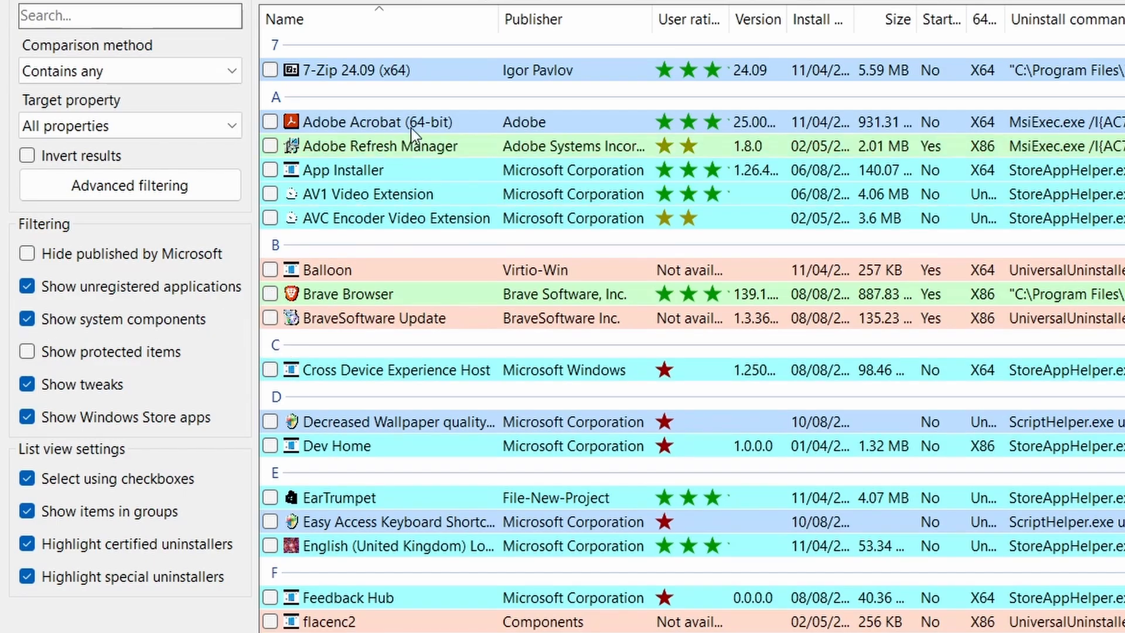
pyautogui.click(412, 153)
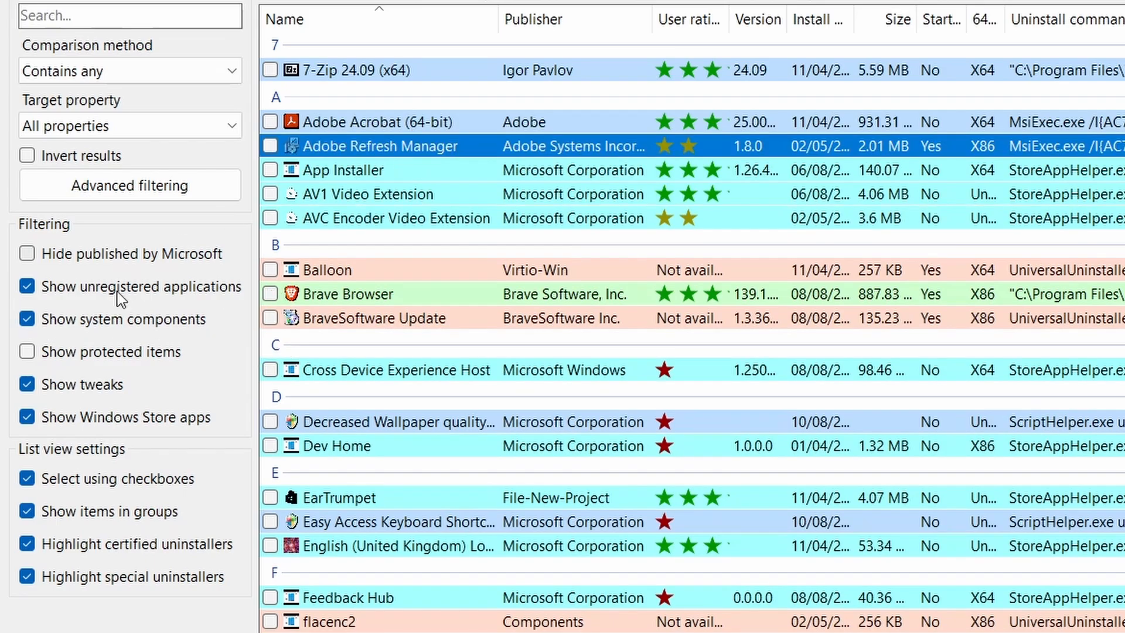
pyautogui.click(27, 320)
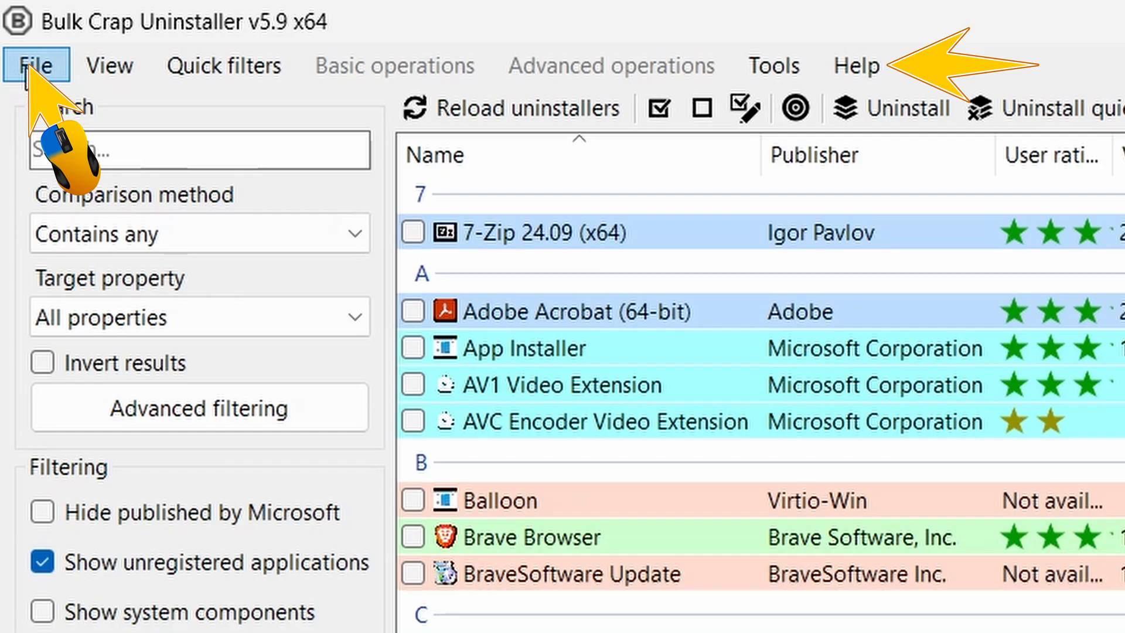
# Reload the list of uninstallers and look through the available view options.
pyautogui.click(26, 65)
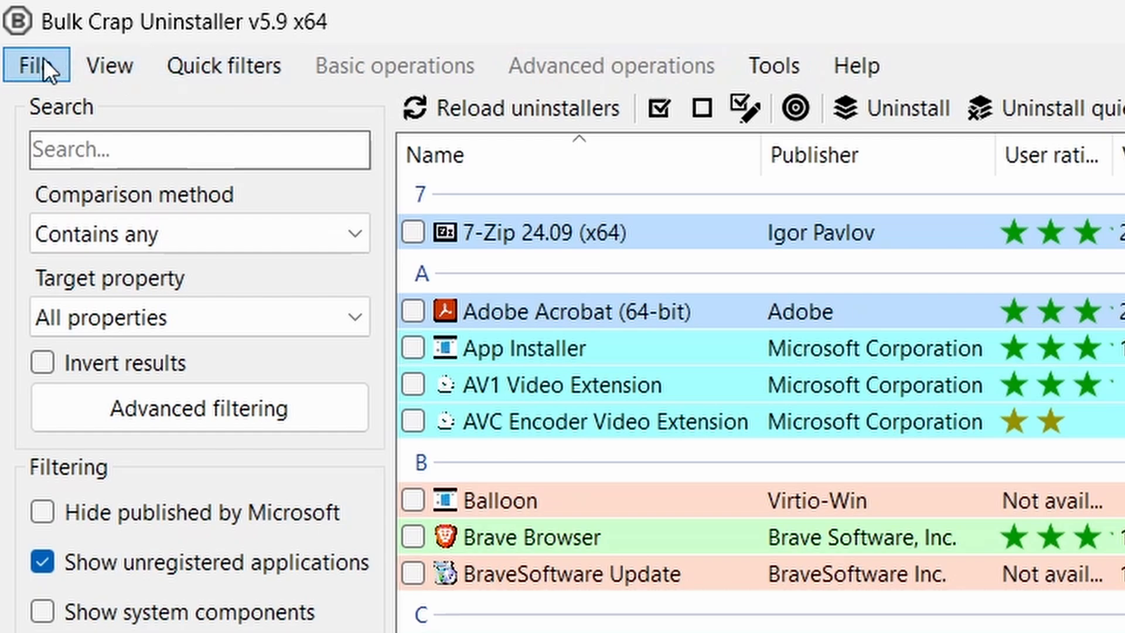
pyautogui.click(768, 65)
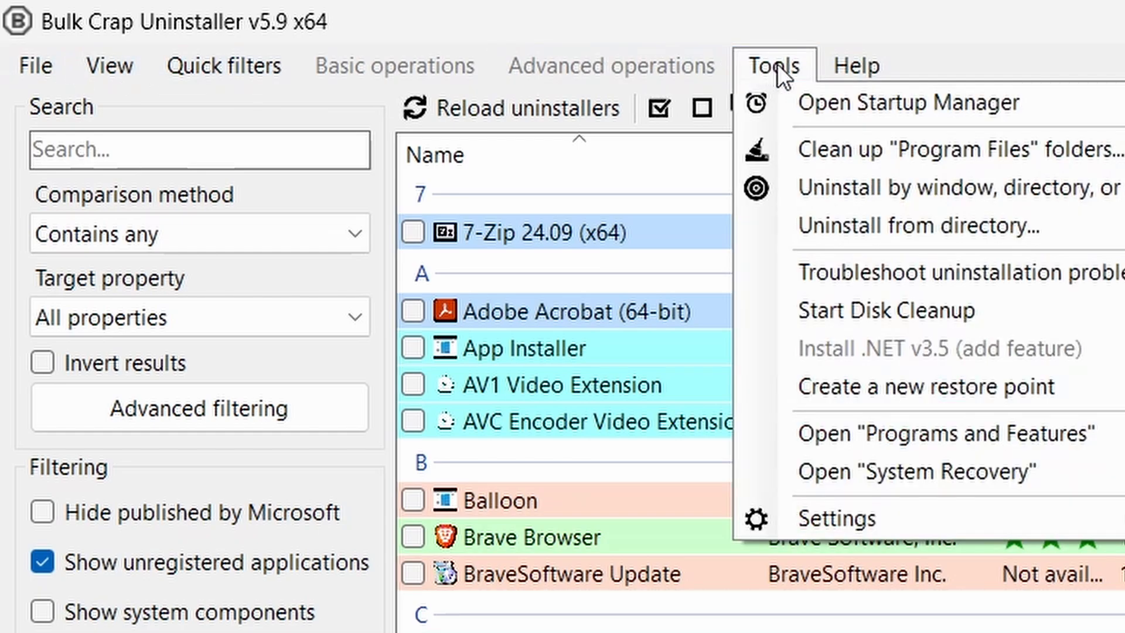
pyautogui.click(39, 67)
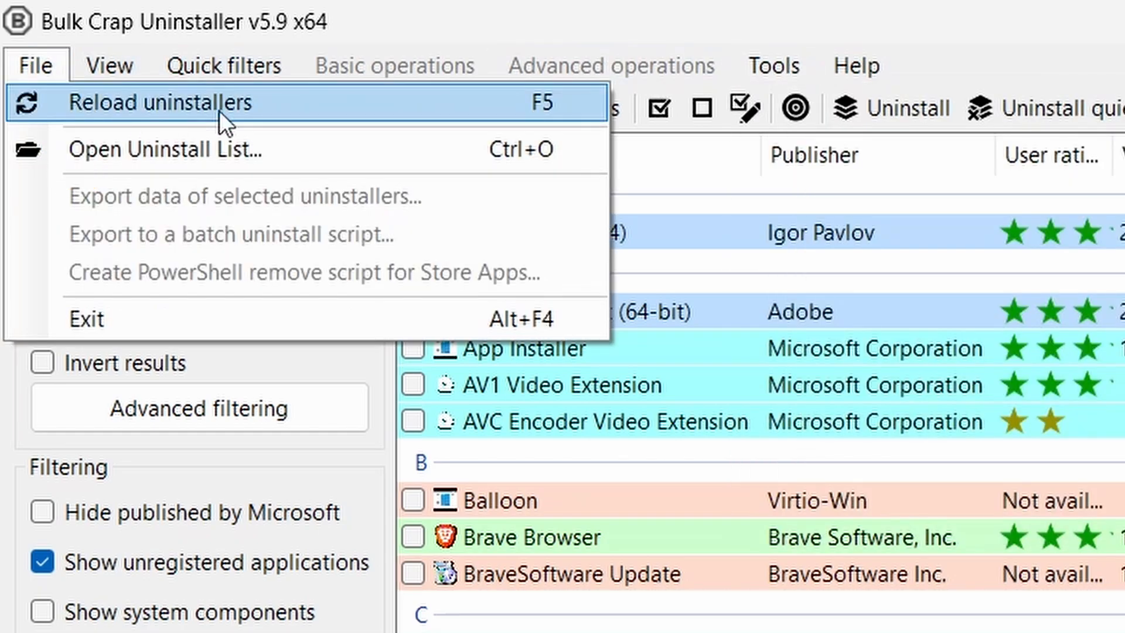
pyautogui.click(394, 97)
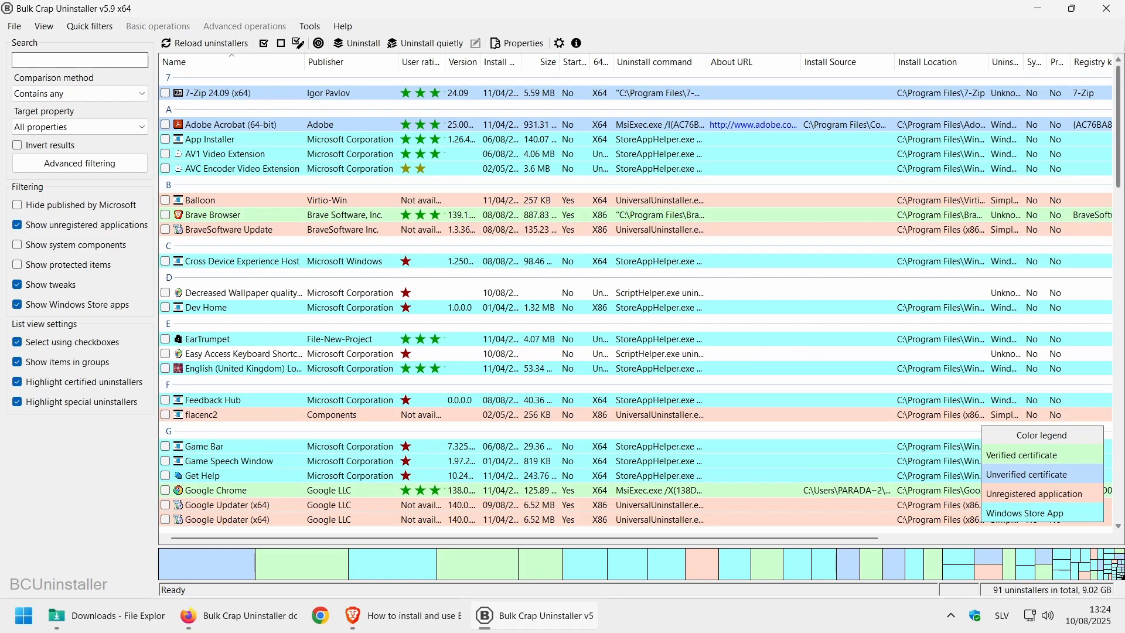
pyautogui.click(43, 26)
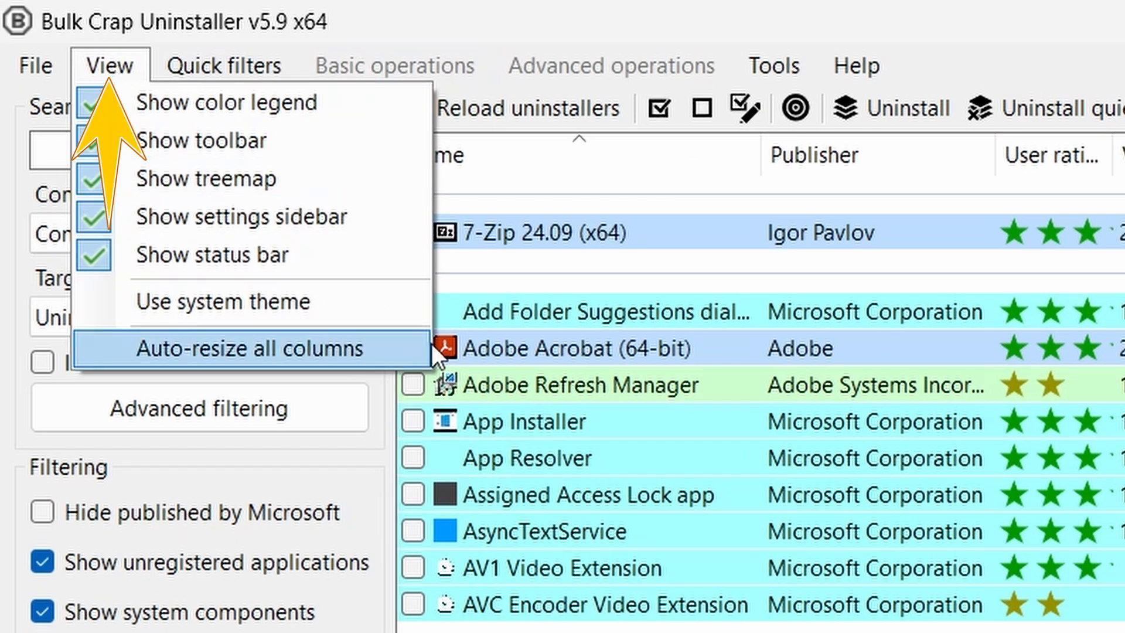
pyautogui.moveTo(238, 59)
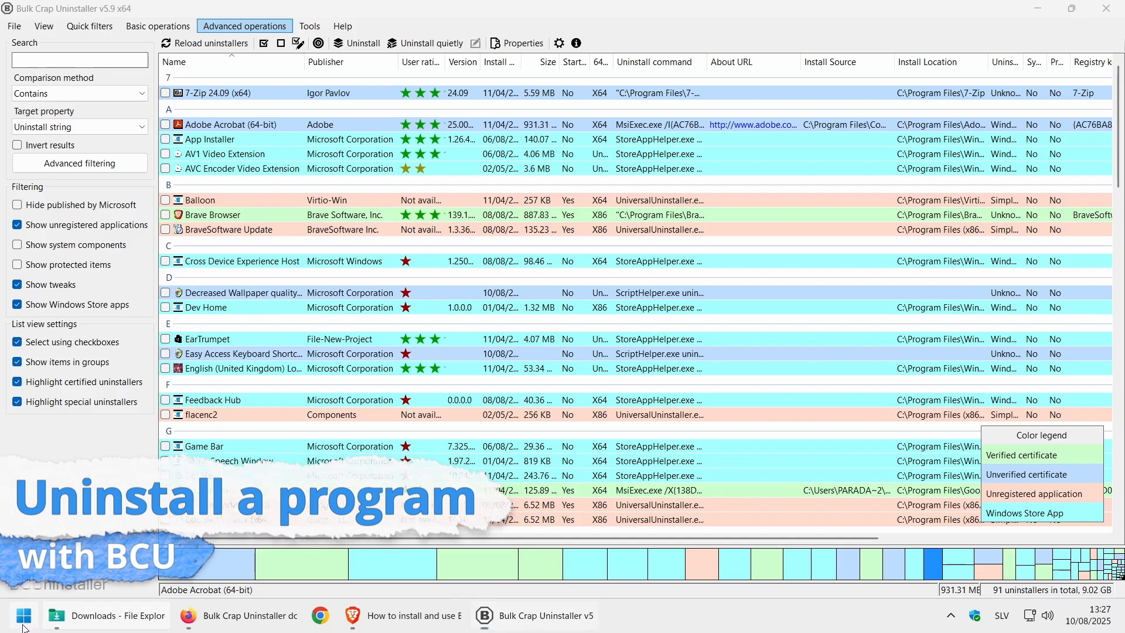
# Find the VideoLAN folder among all installed Windows apps and launch VLC media player.
pyautogui.click(24, 625)
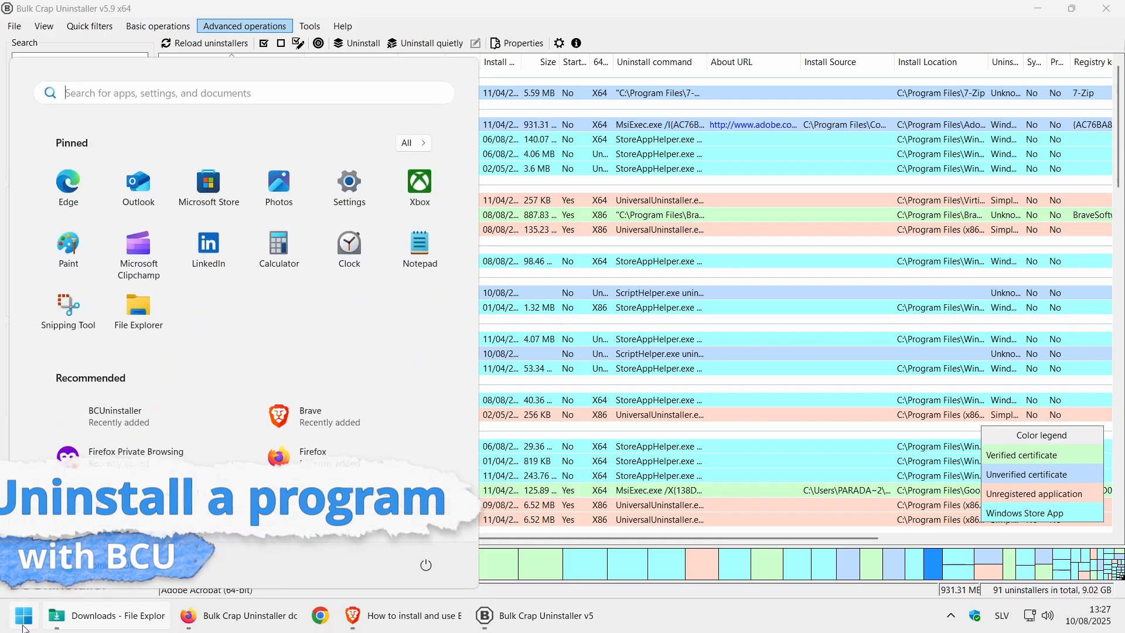
pyautogui.click(414, 144)
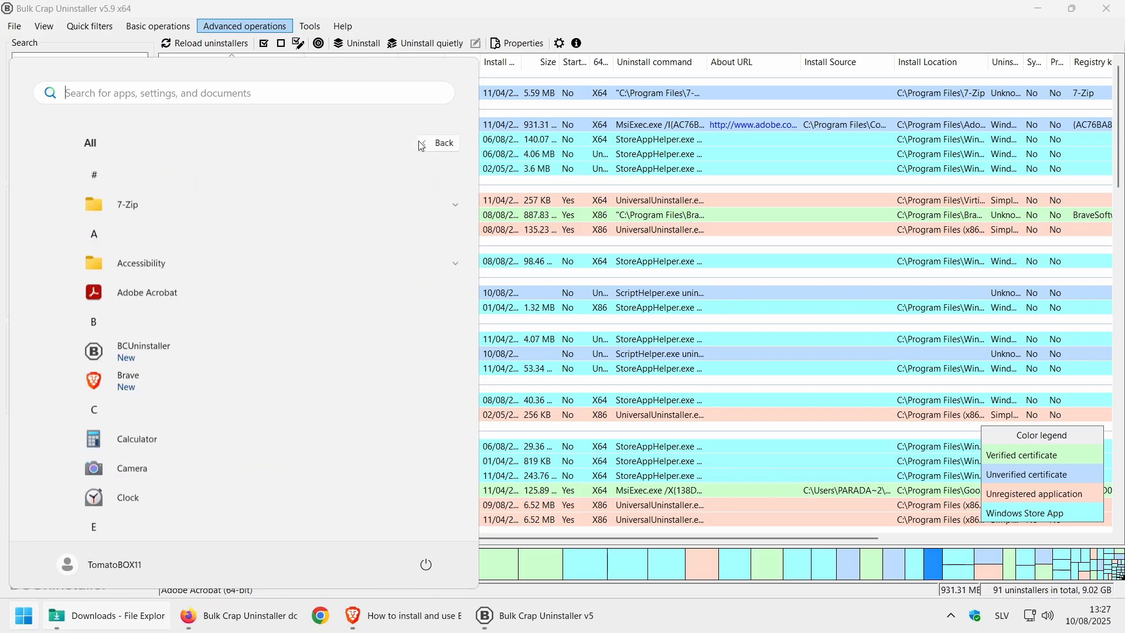
pyautogui.moveTo(476, 202); pyautogui.dragTo(462, 564)
pyautogui.scroll(3, 459, 513)
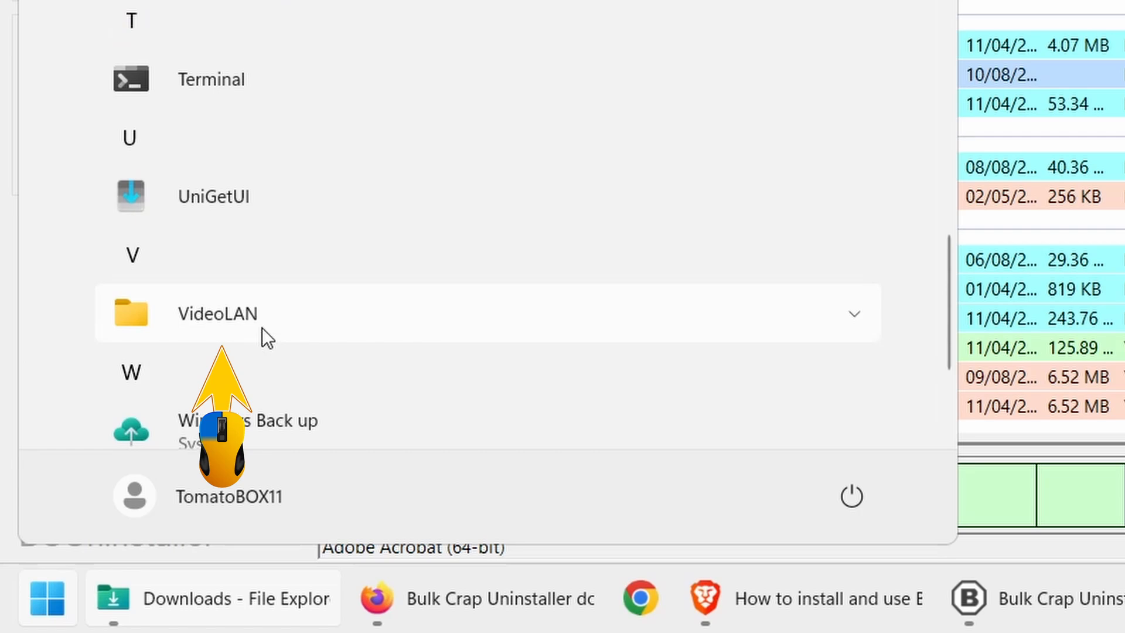
pyautogui.click(262, 328)
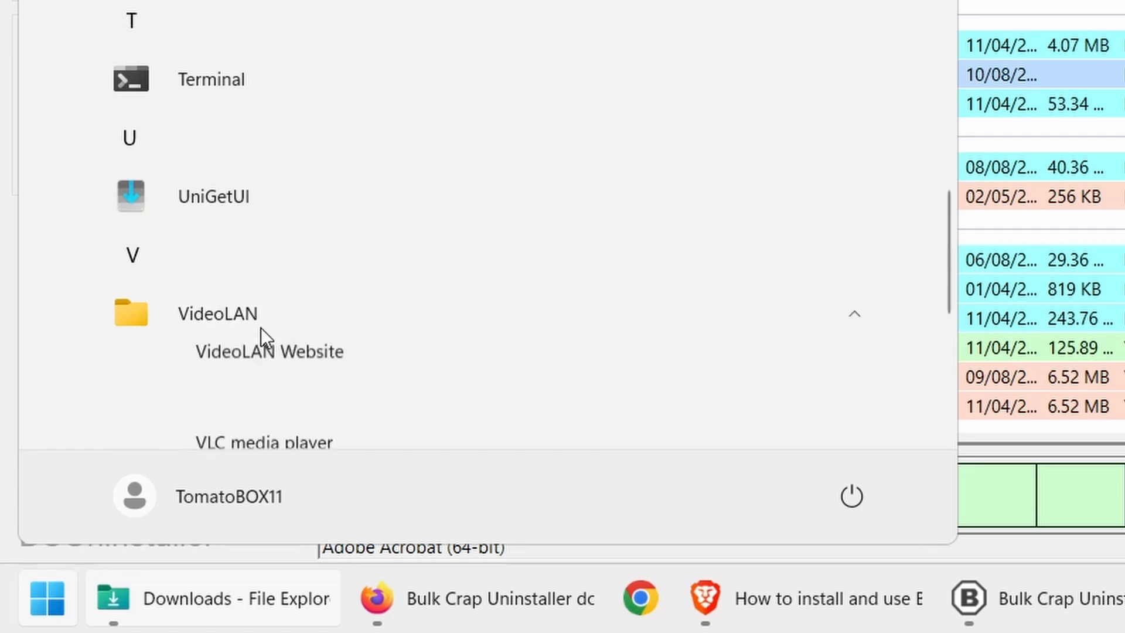
pyautogui.scroll(-2, 459, 350)
pyautogui.scroll(-6, 452, 336)
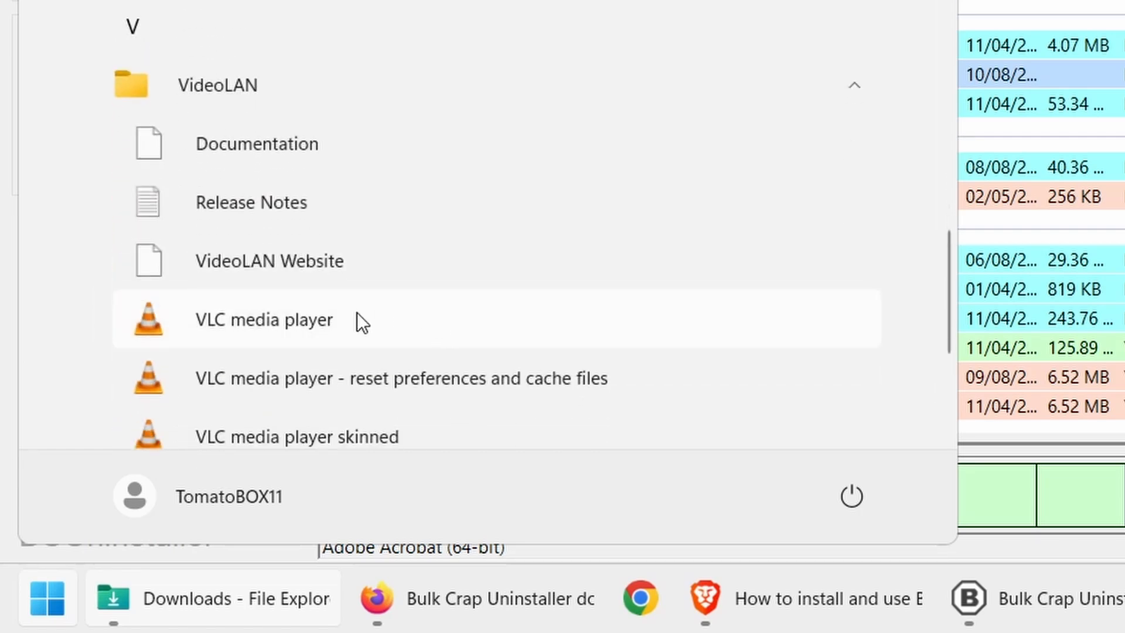
pyautogui.click(322, 90)
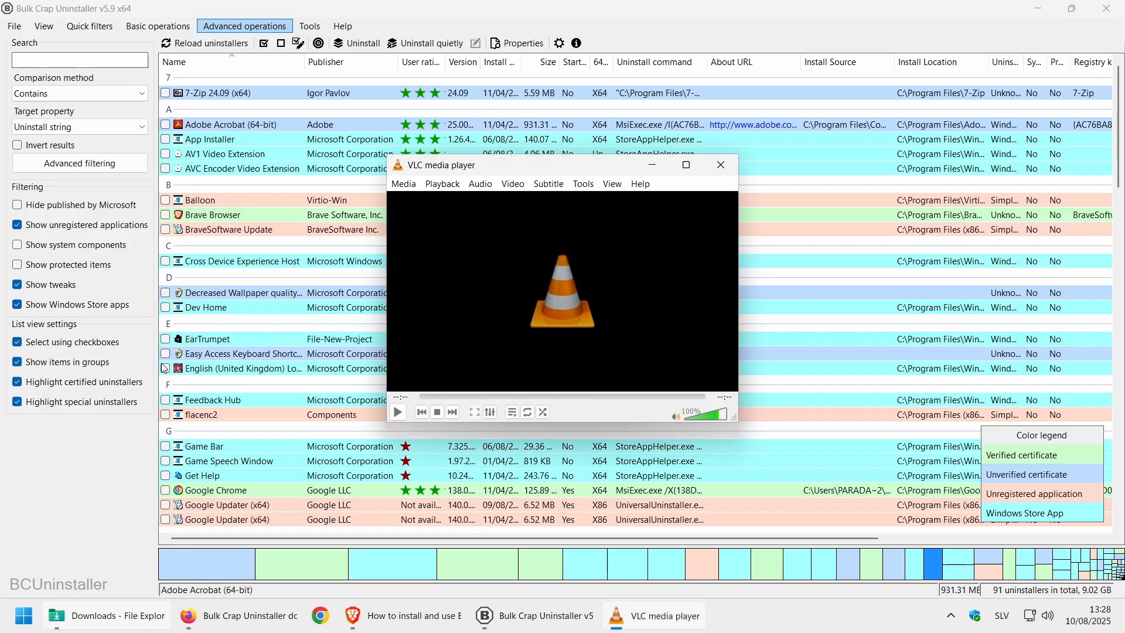
# Return to Bulk Crap Uninstaller, locate VLC media player in the list, and start its standard uninstallation.
pyautogui.click(743, 12)
pyautogui.scroll(-15, 1120, 117)
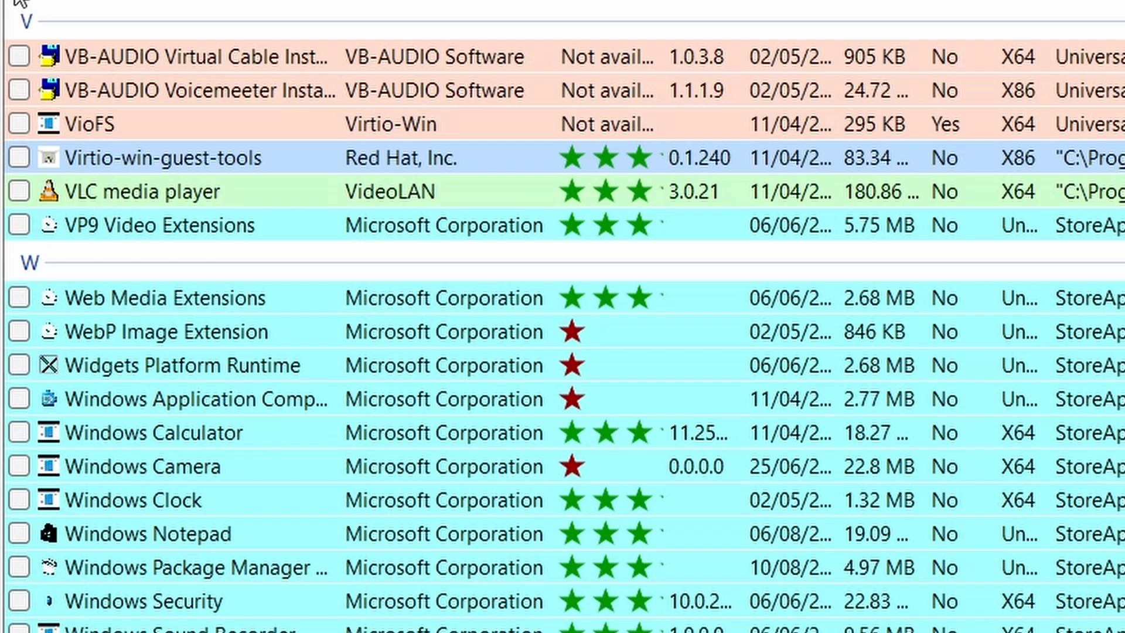
pyautogui.rightClick(90, 192)
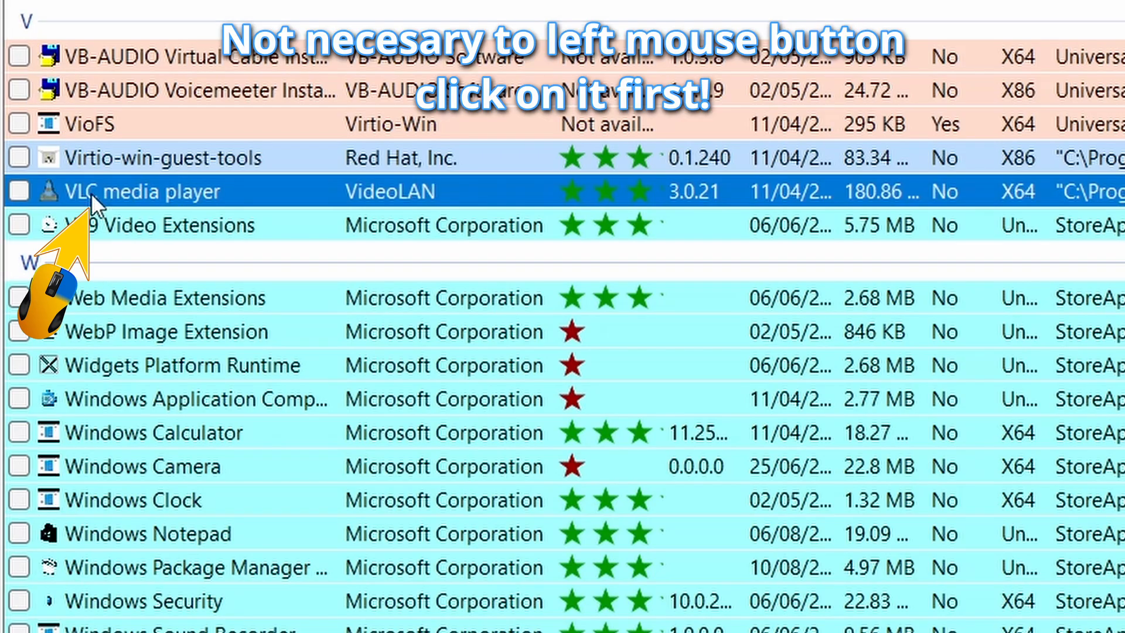
pyautogui.rightClick(90, 192)
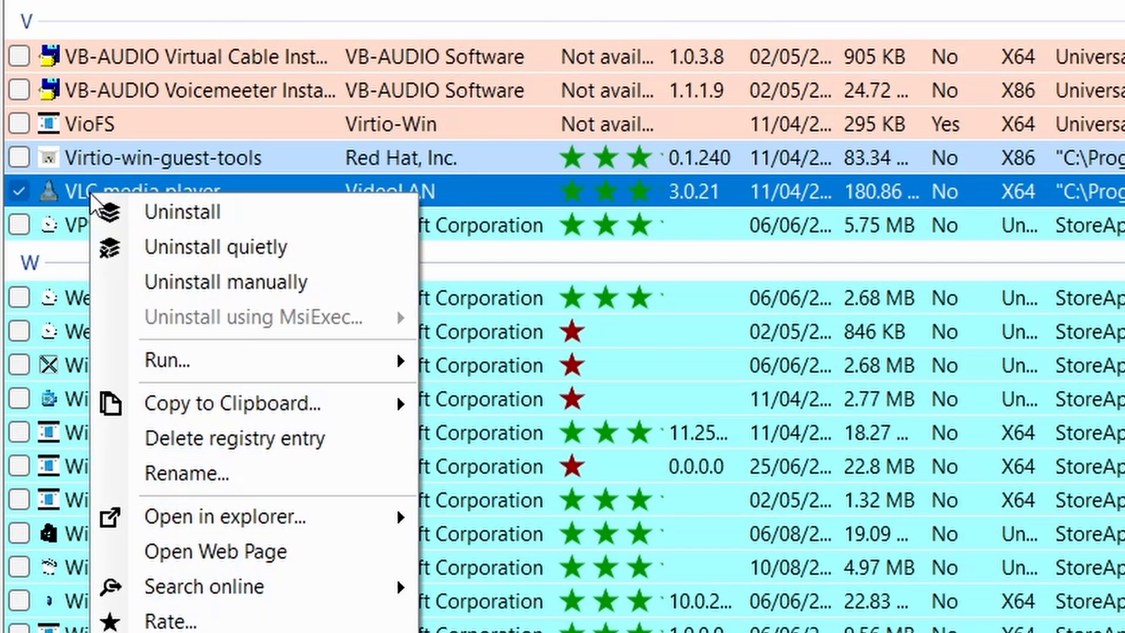
pyautogui.click(226, 210)
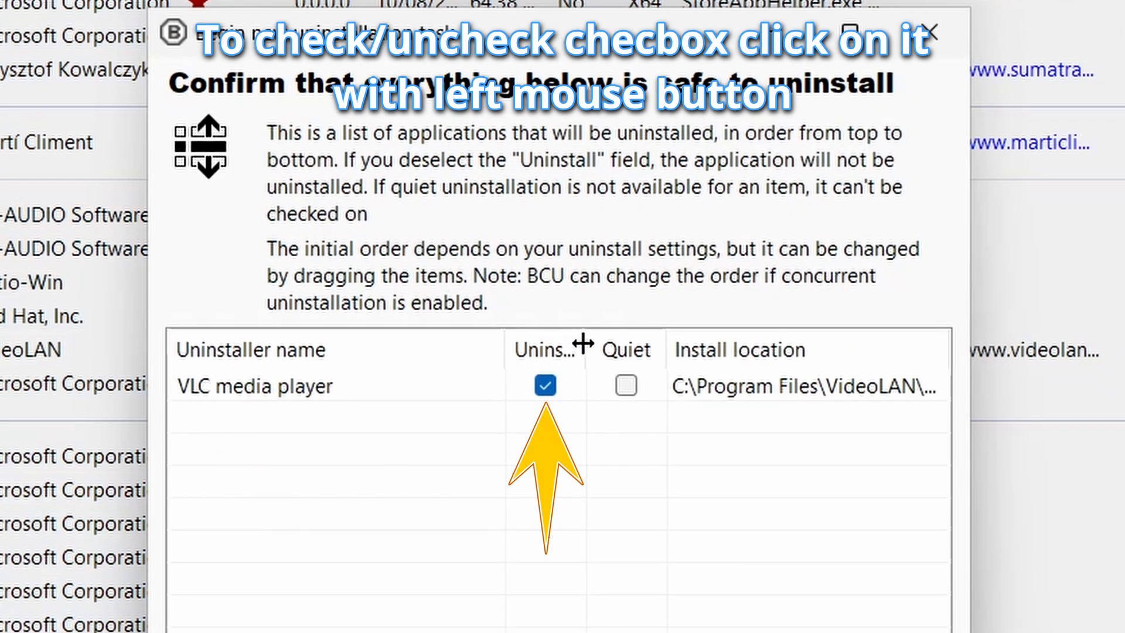
# Widen the Uninstall column and continue with VLC media player marked for uninstallation, leaving Quiet off.
pyautogui.moveTo(584, 345); pyautogui.dragTo(608, 346)
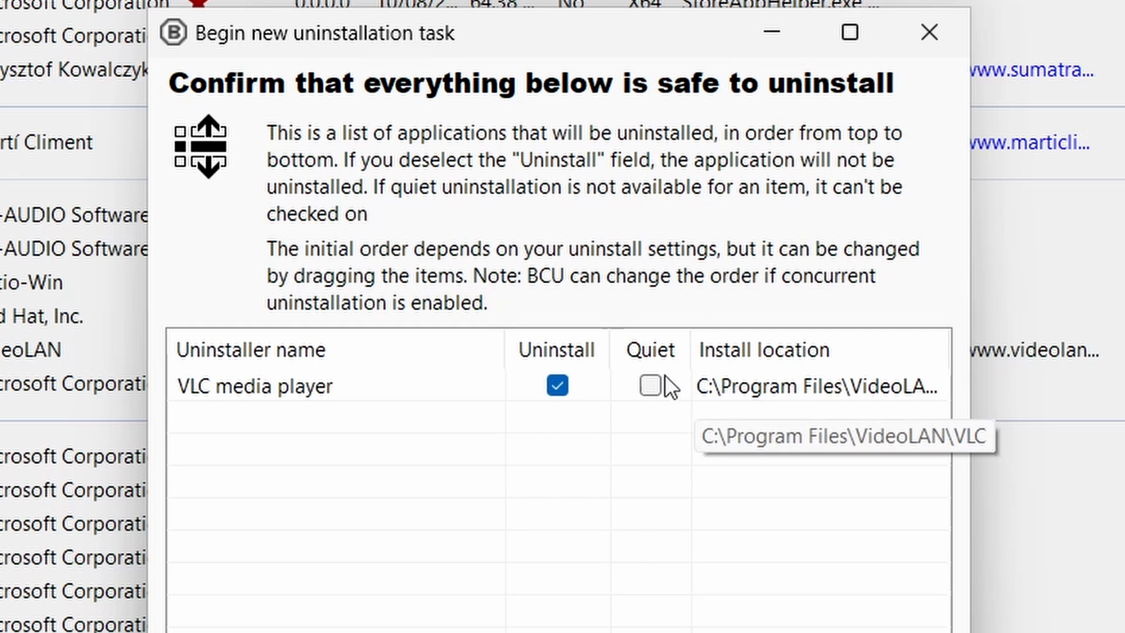
pyautogui.click(651, 386)
pyautogui.click(652, 386)
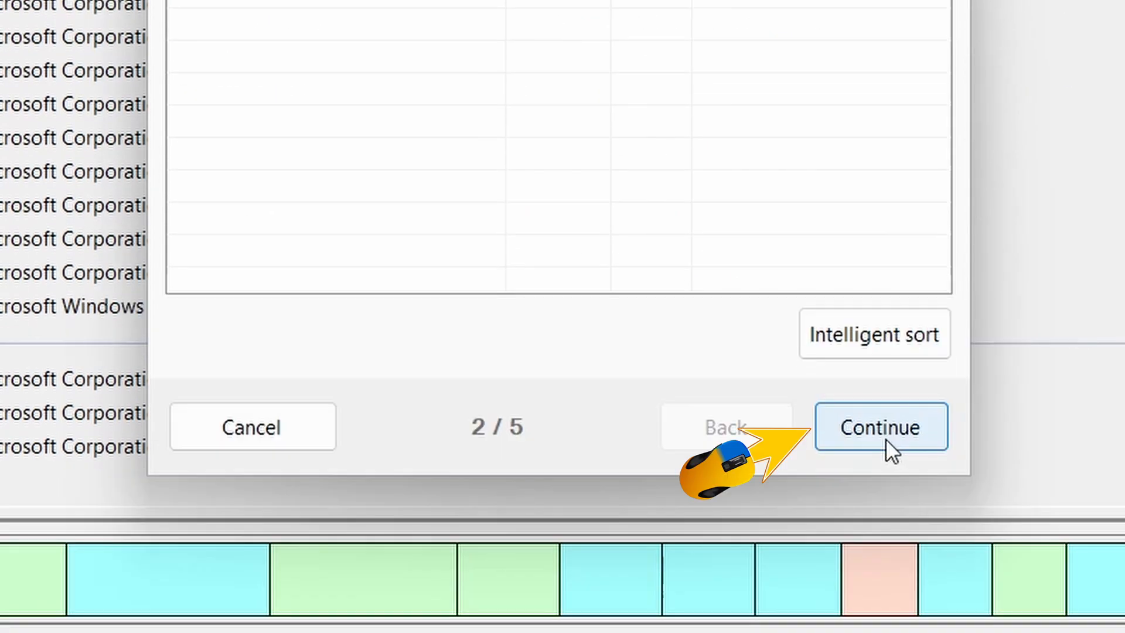
pyautogui.click(887, 441)
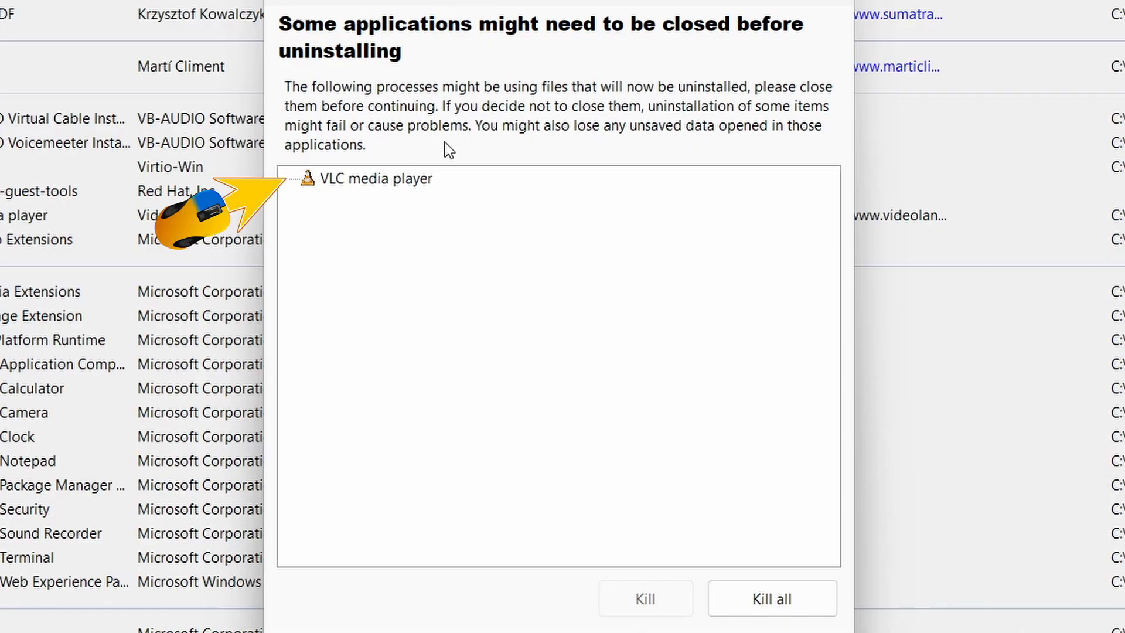
# Kill the running VLC media player process and continue to the uninstallation settings.
pyautogui.click(373, 186)
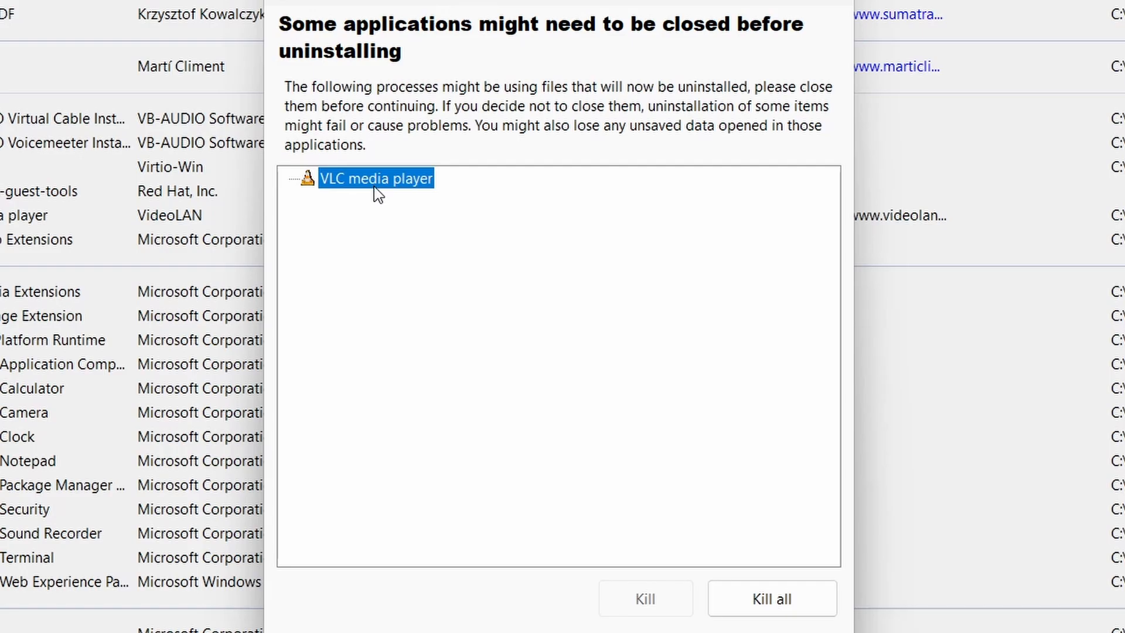
pyautogui.click(385, 186)
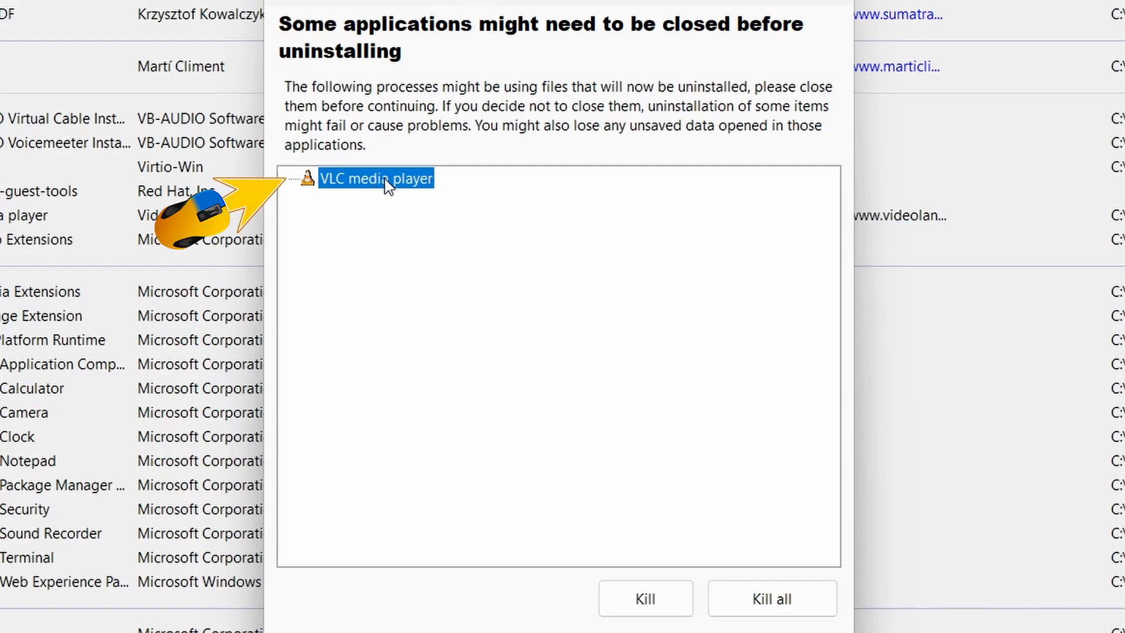
pyautogui.click(640, 599)
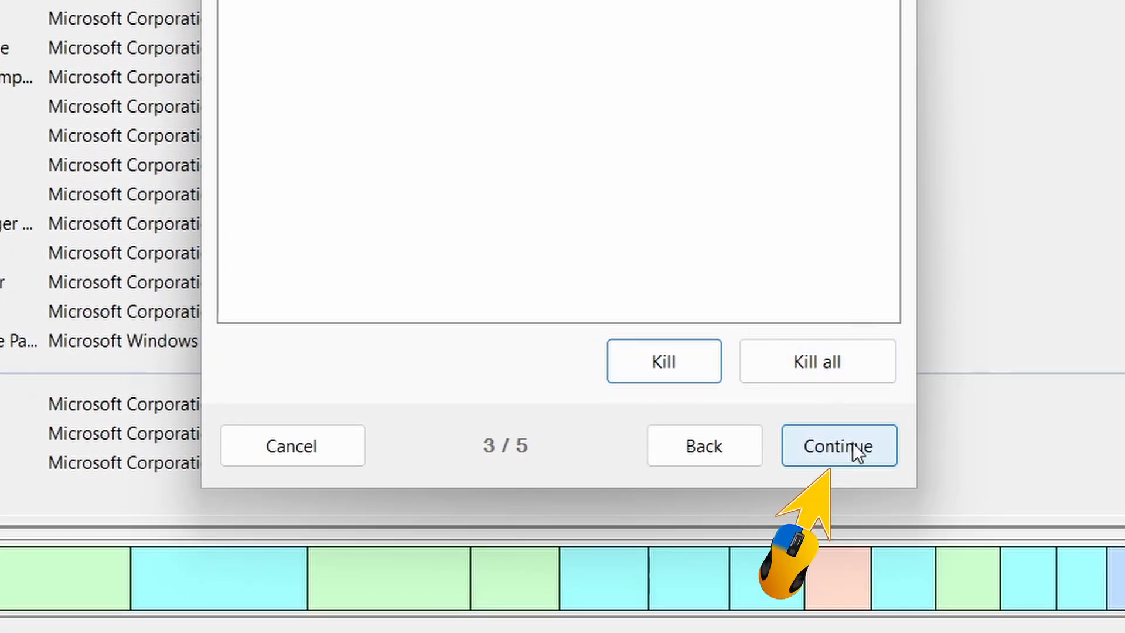
pyautogui.click(832, 452)
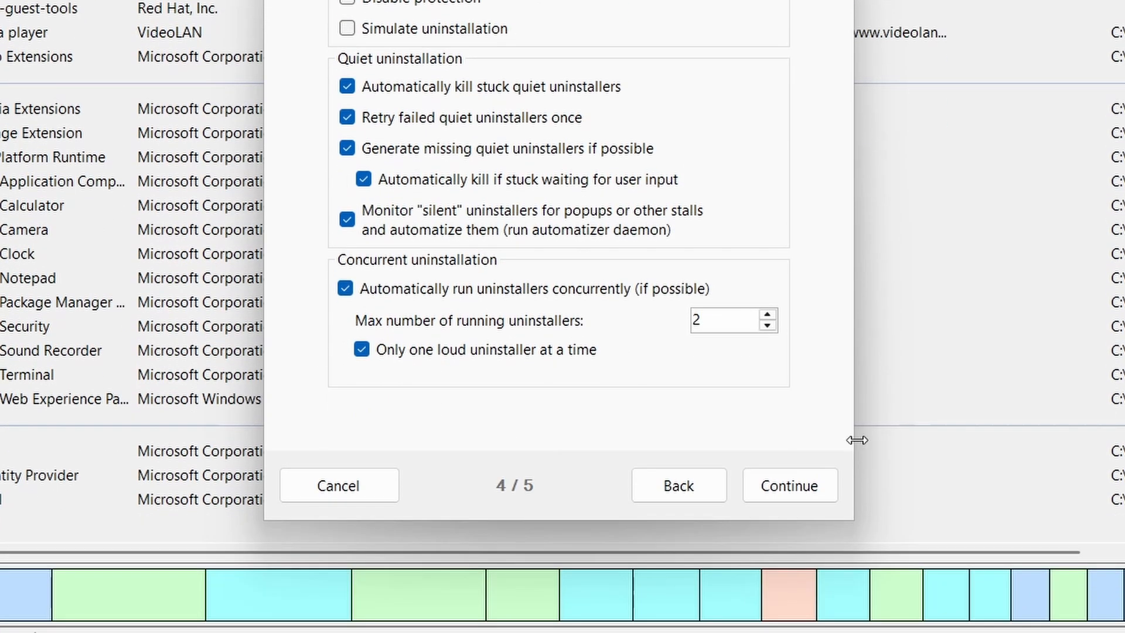
# Accept the uninstallation settings, begin uninstalling VLC media player, and create a restore point beforehand.
pyautogui.click(784, 497)
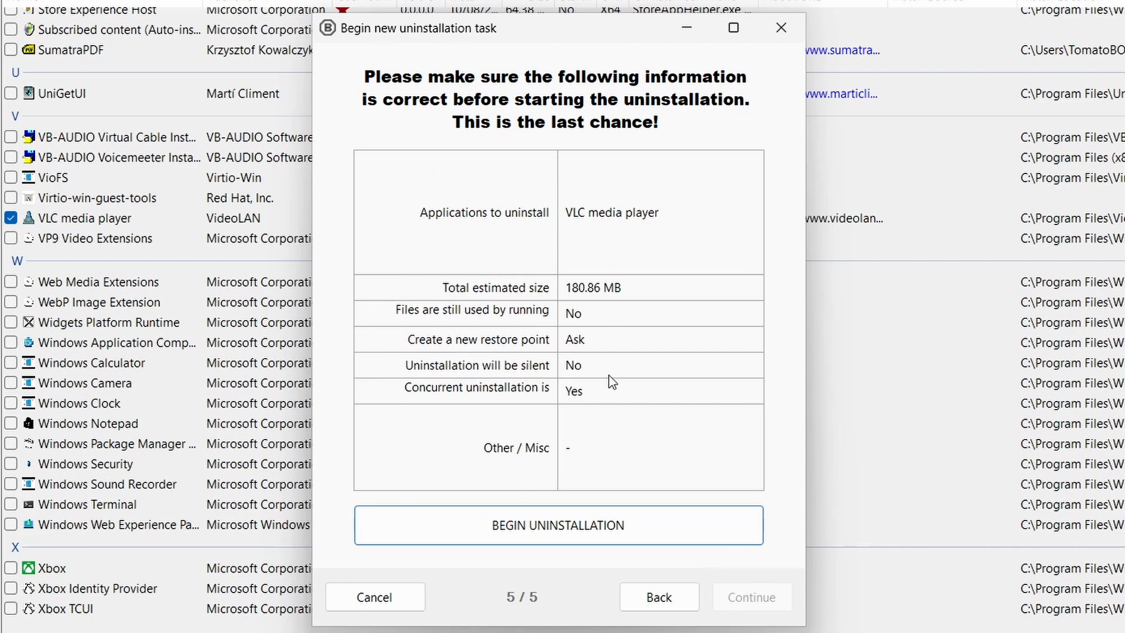
pyautogui.click(555, 544)
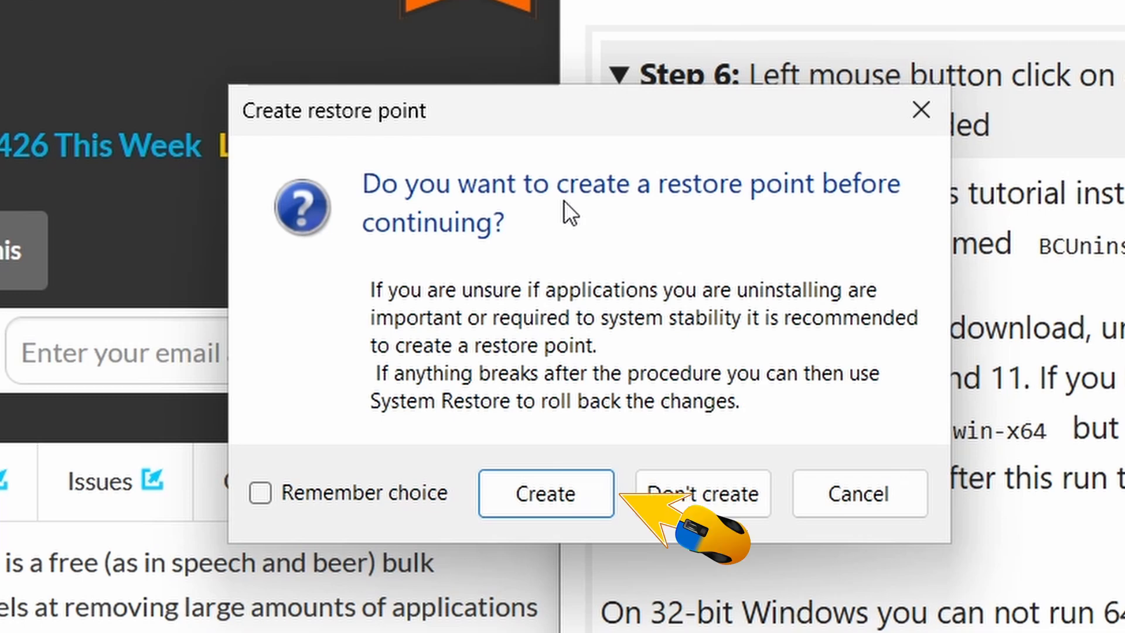
pyautogui.click(545, 505)
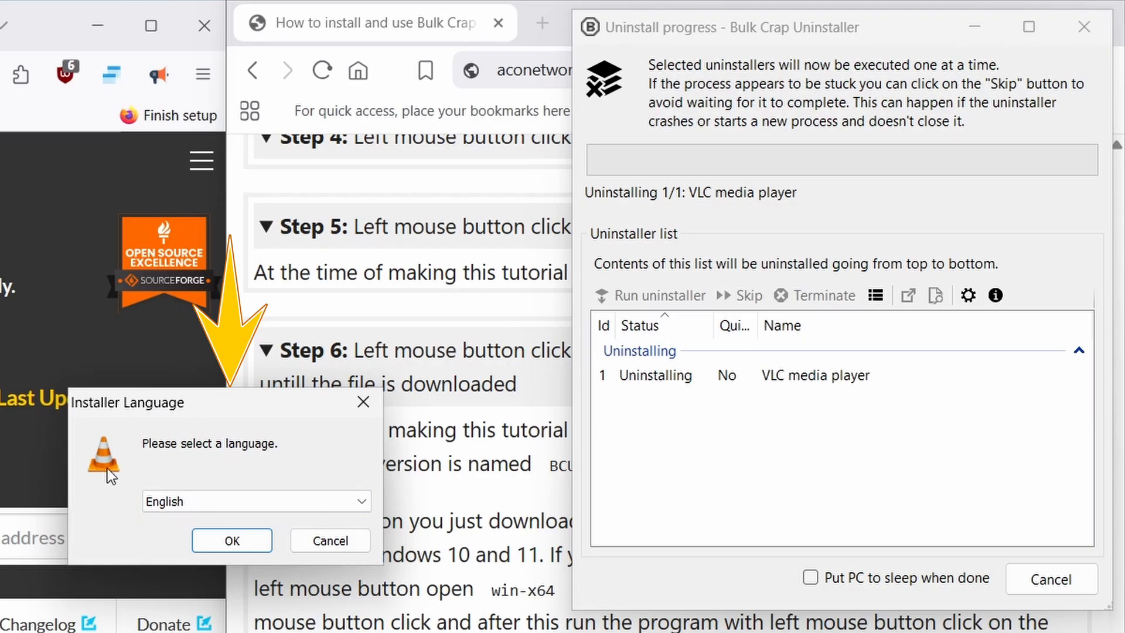
# Complete the VLC media player uninstaller in English, leaving Delete preferences and cache off.
pyautogui.click(235, 542)
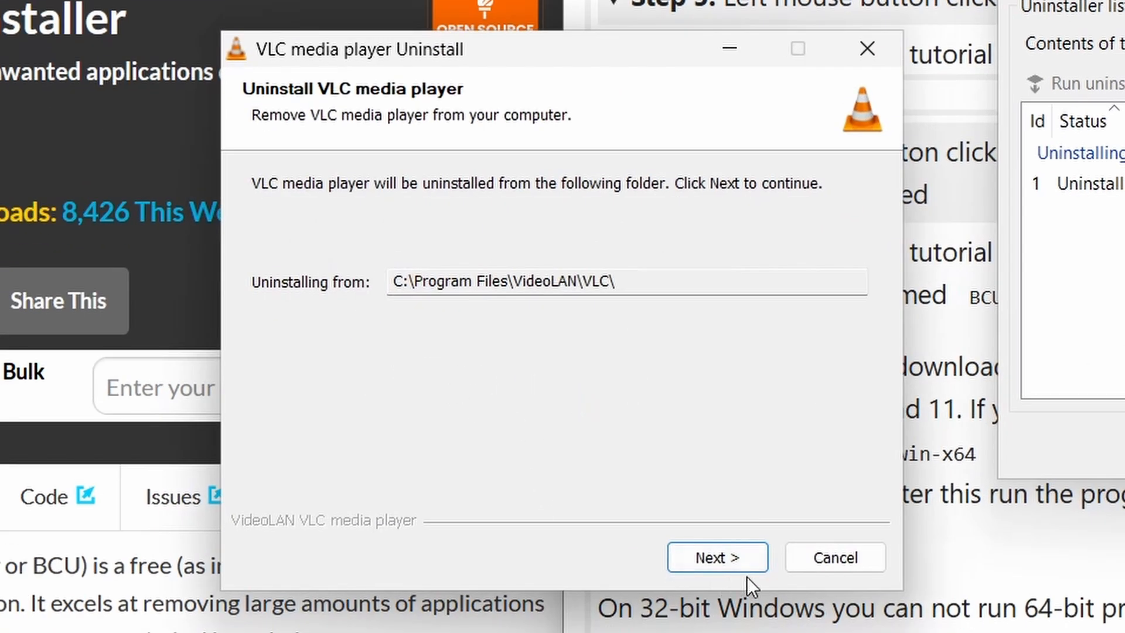
pyautogui.click(733, 568)
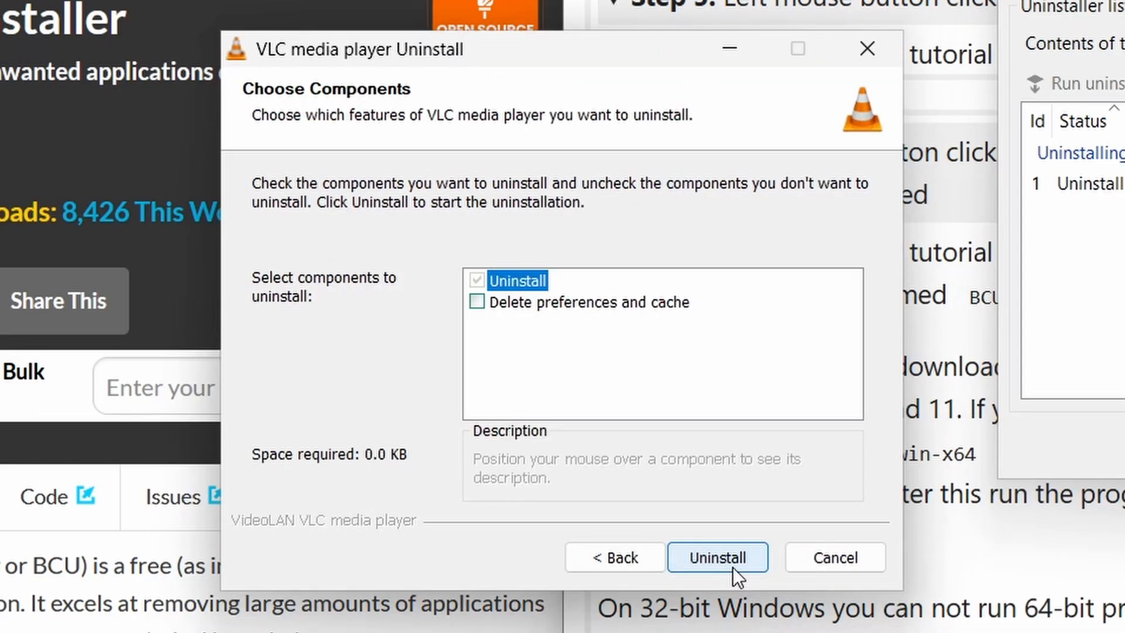
pyautogui.click(477, 302)
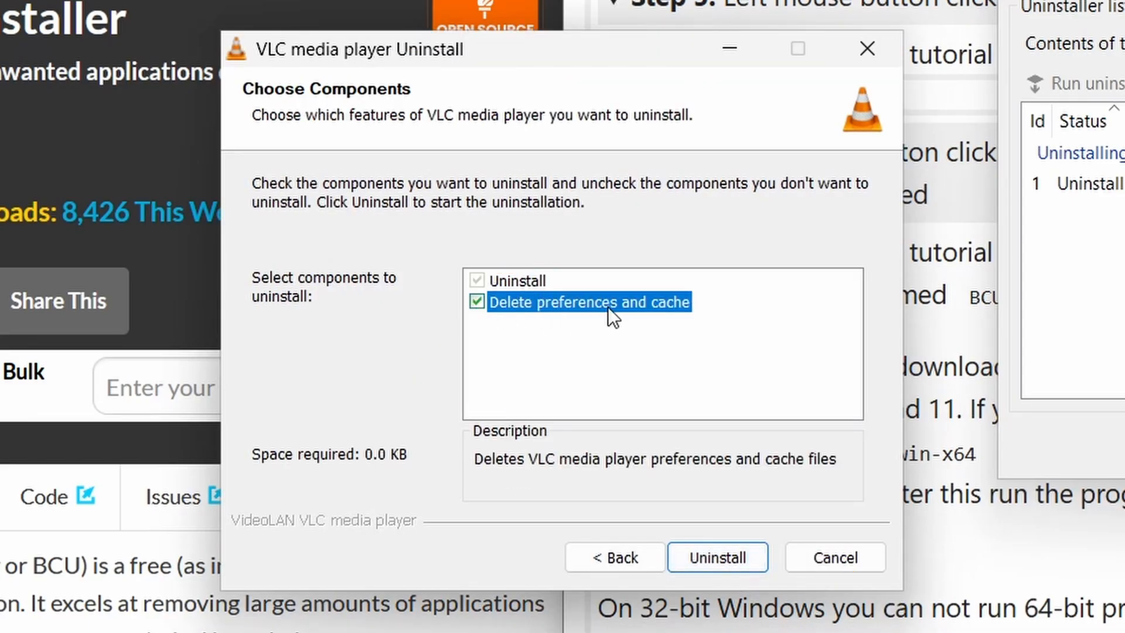
pyautogui.click(480, 301)
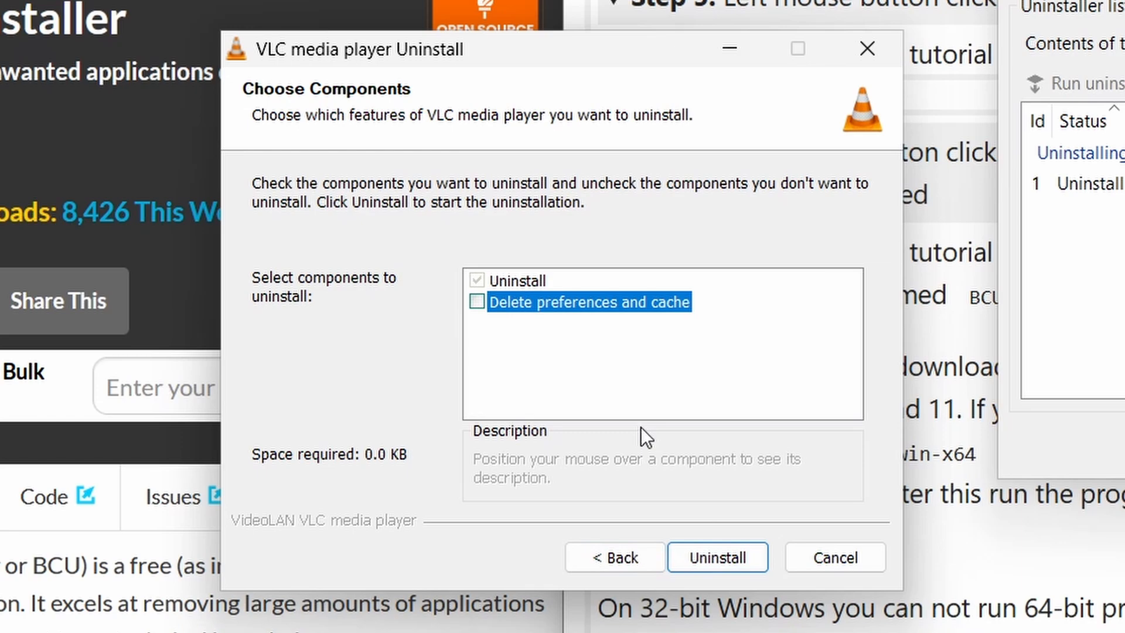
pyautogui.click(721, 560)
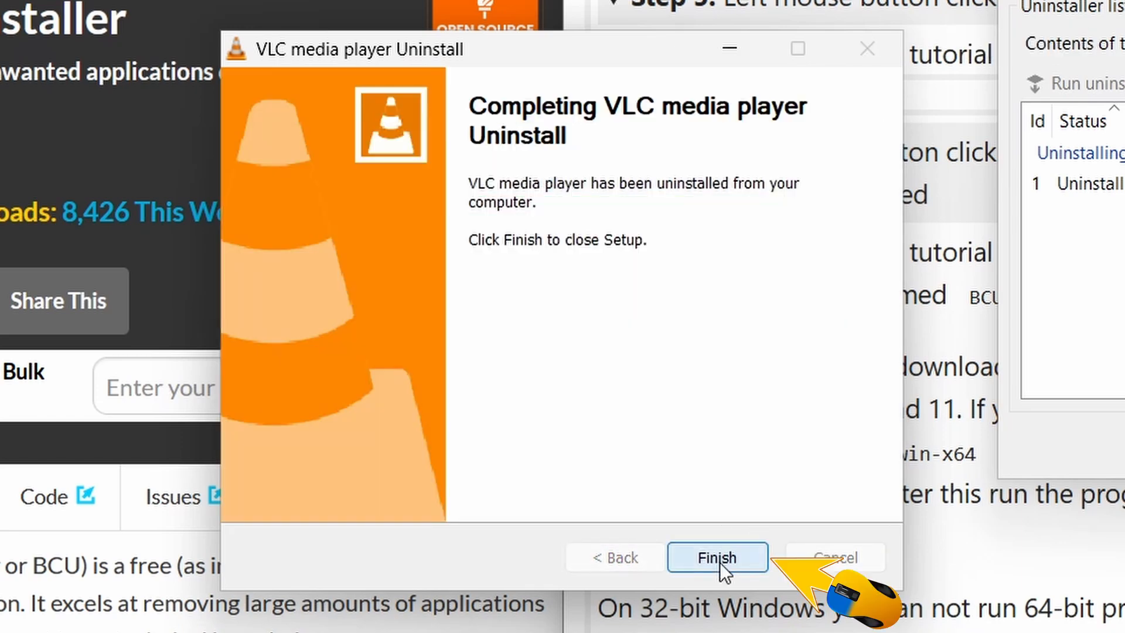
pyautogui.click(719, 558)
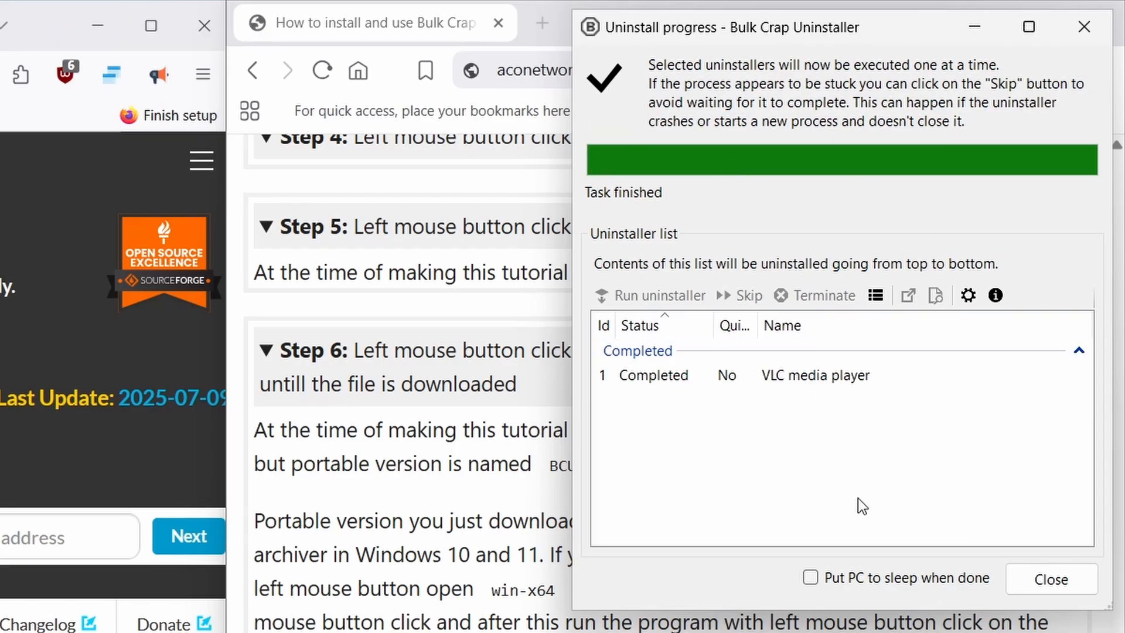
# Close the finished uninstall progress, scan for VLC leftovers, and widen the Item path column in the leftover list.
pyautogui.click(1059, 587)
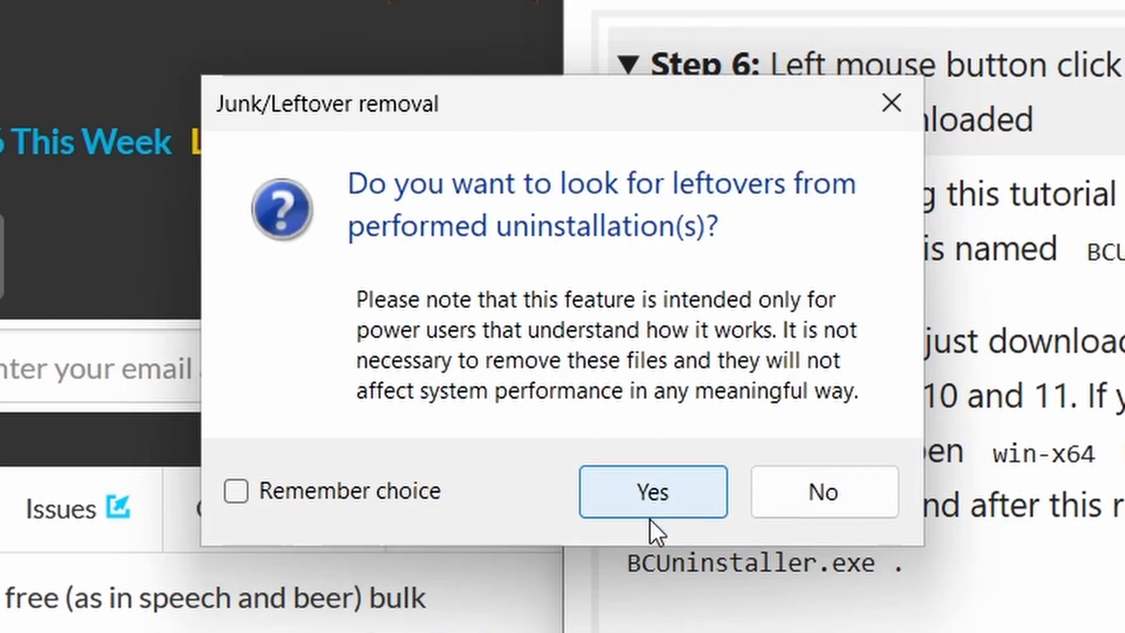
pyautogui.click(649, 503)
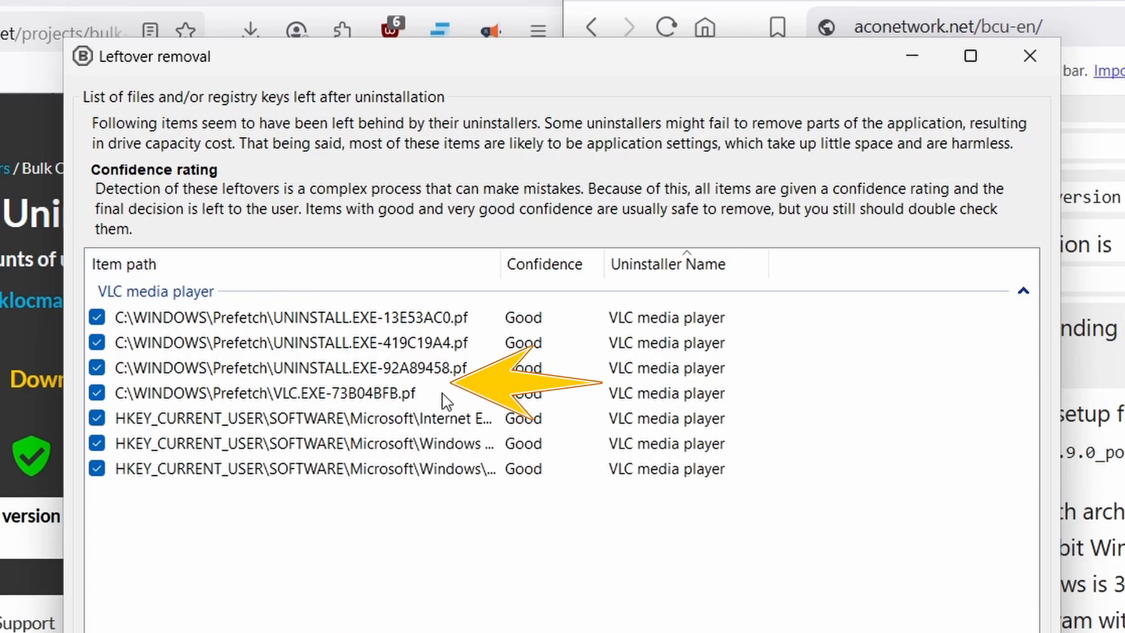
pyautogui.moveTo(502, 264); pyautogui.dragTo(781, 260)
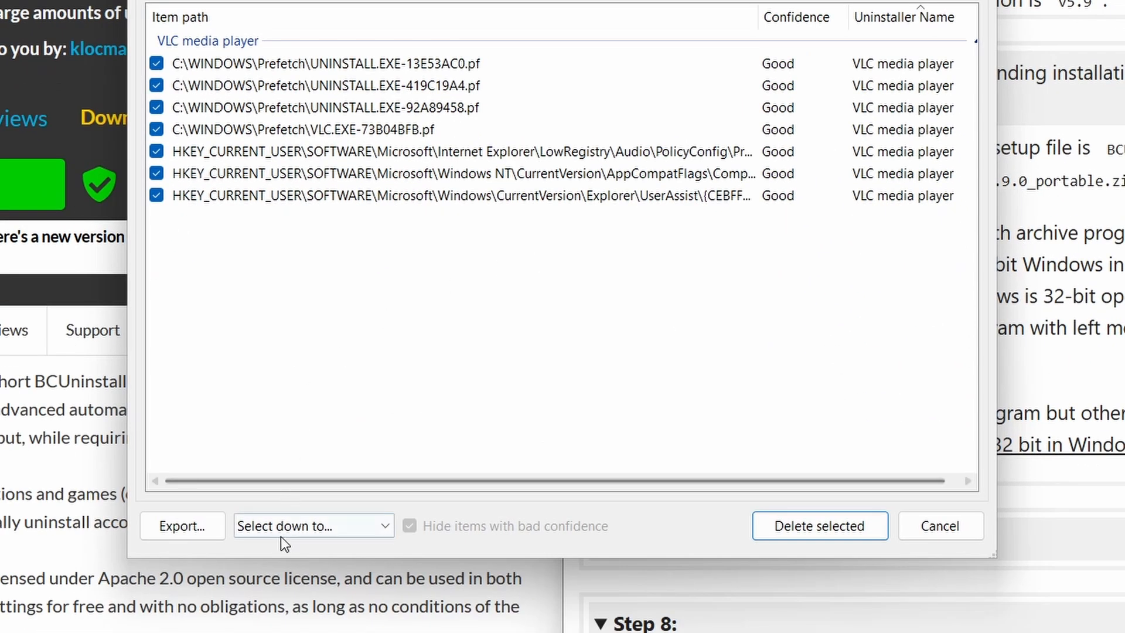
# Try selecting leftovers down to Very good and Bad confidence, accepting changes to low-confidence items.
pyautogui.click(364, 532)
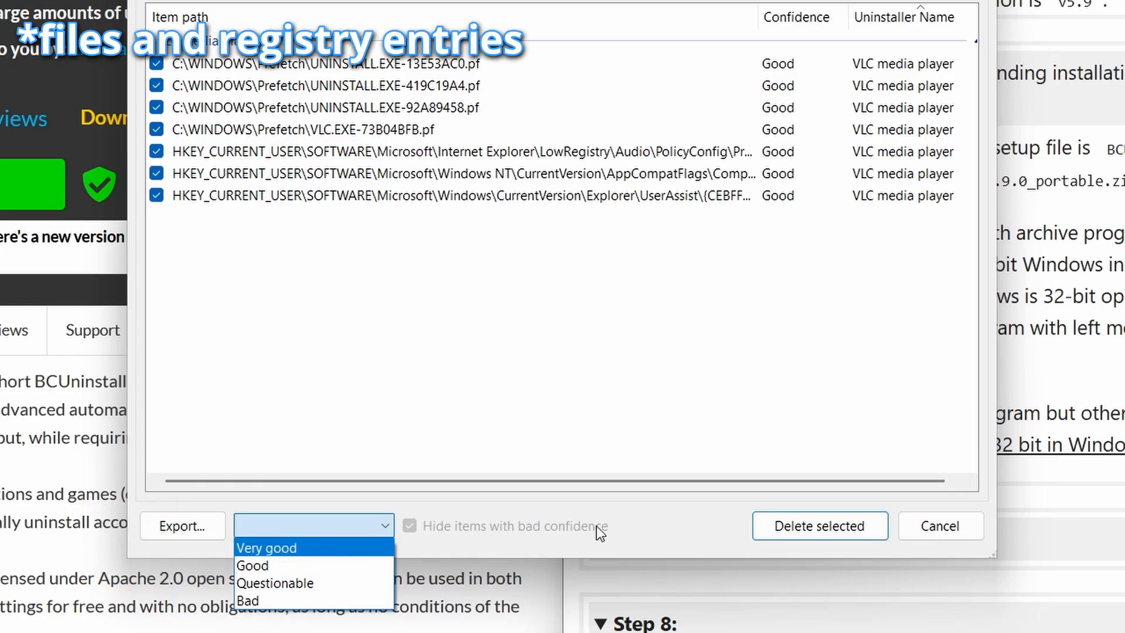
pyautogui.click(312, 549)
pyautogui.click(346, 527)
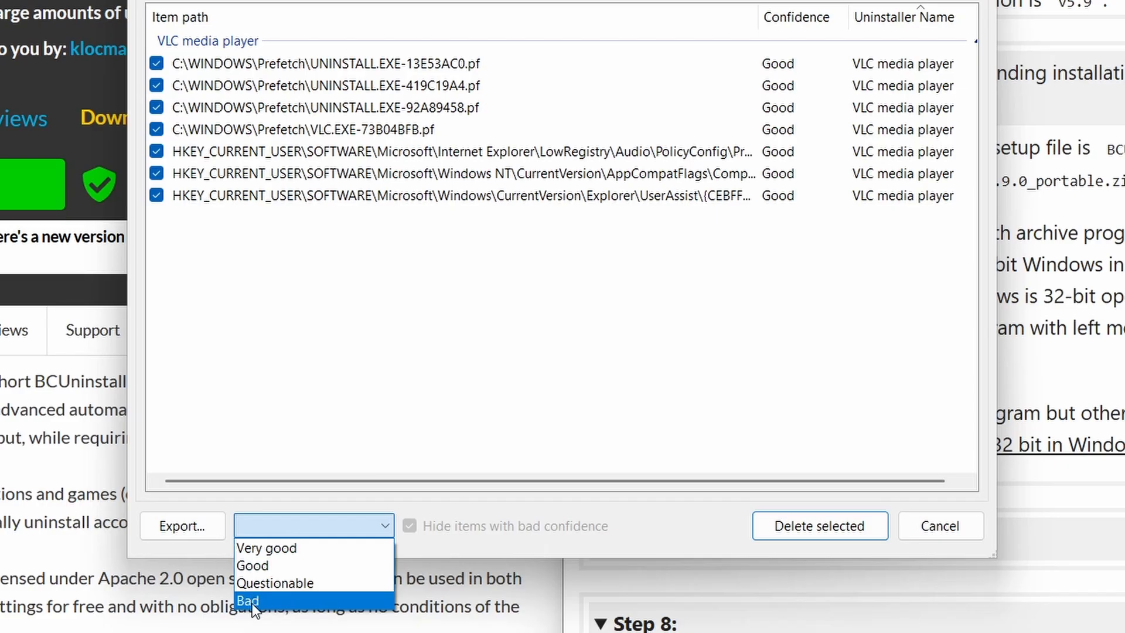
pyautogui.click(282, 605)
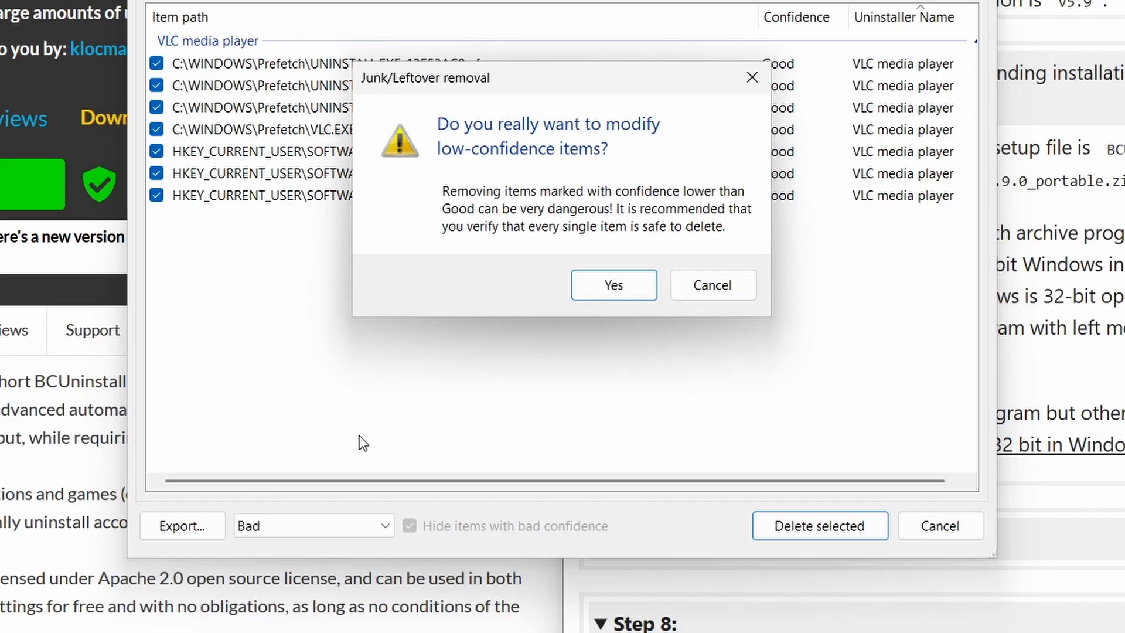
pyautogui.click(614, 290)
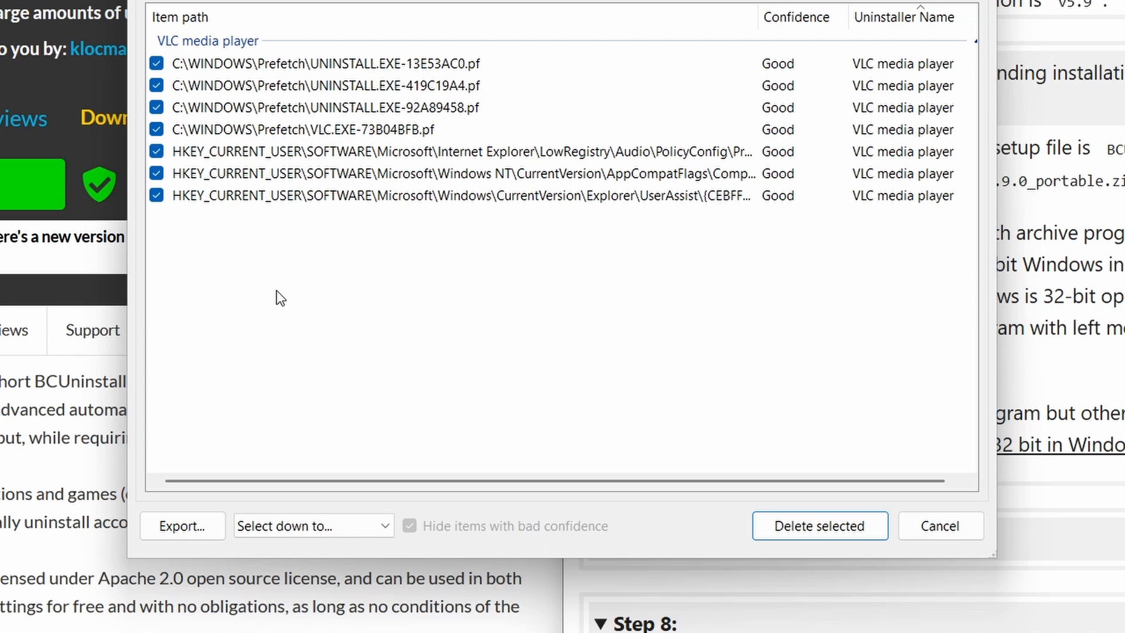
# Select leftovers down to Good confidence and delete them, creating a registry backup on the Desktop.
pyautogui.click(378, 524)
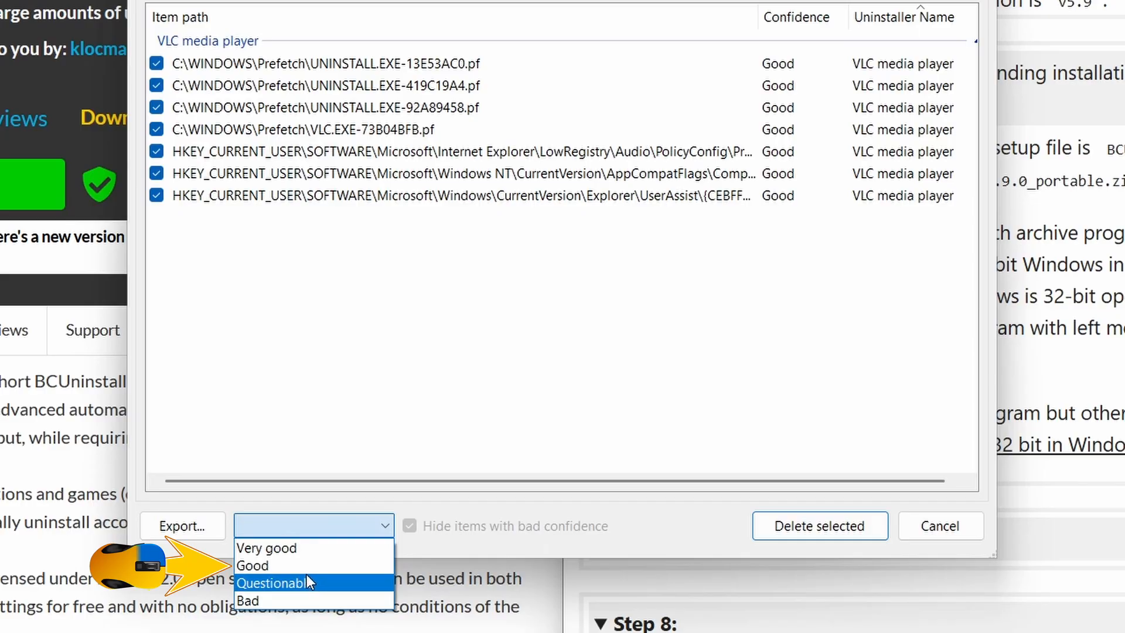
pyautogui.click(264, 566)
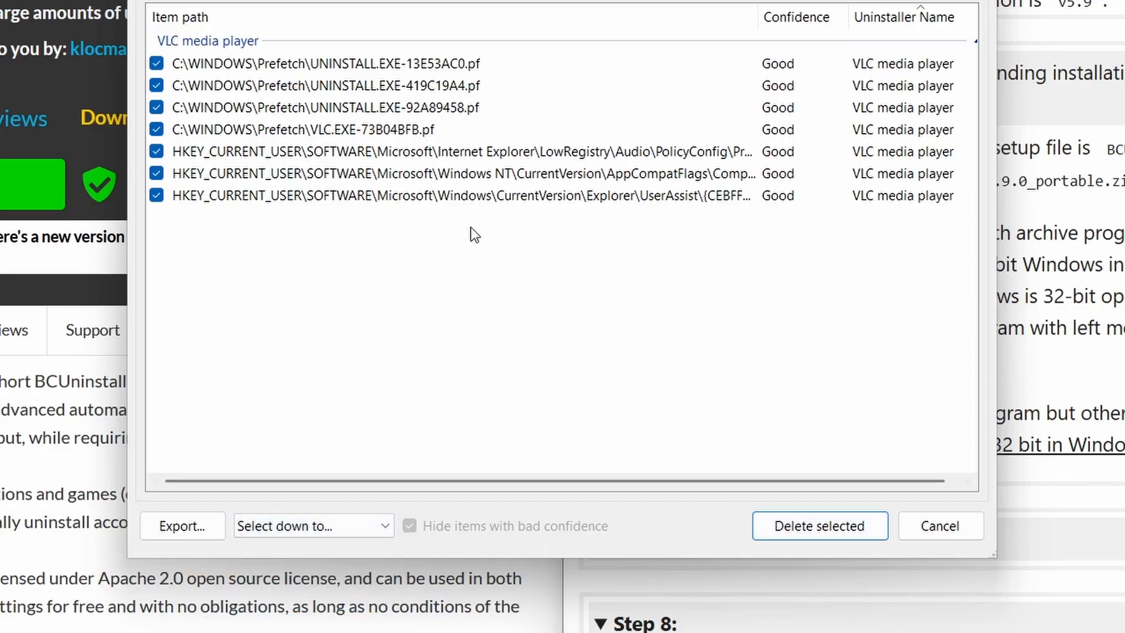
pyautogui.click(820, 539)
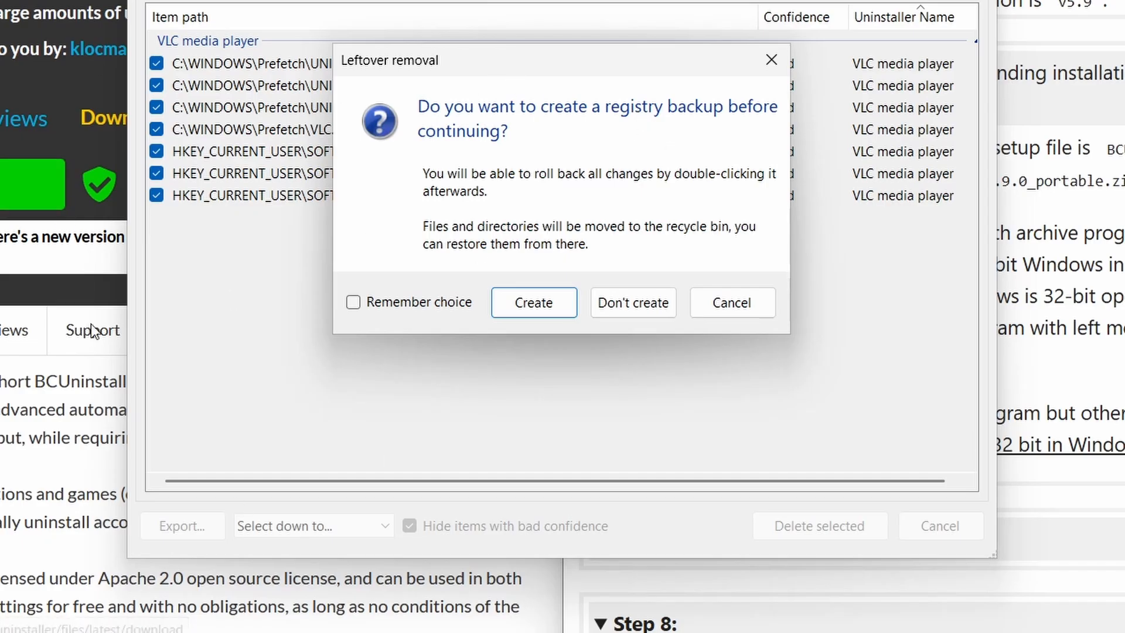
pyautogui.click(529, 316)
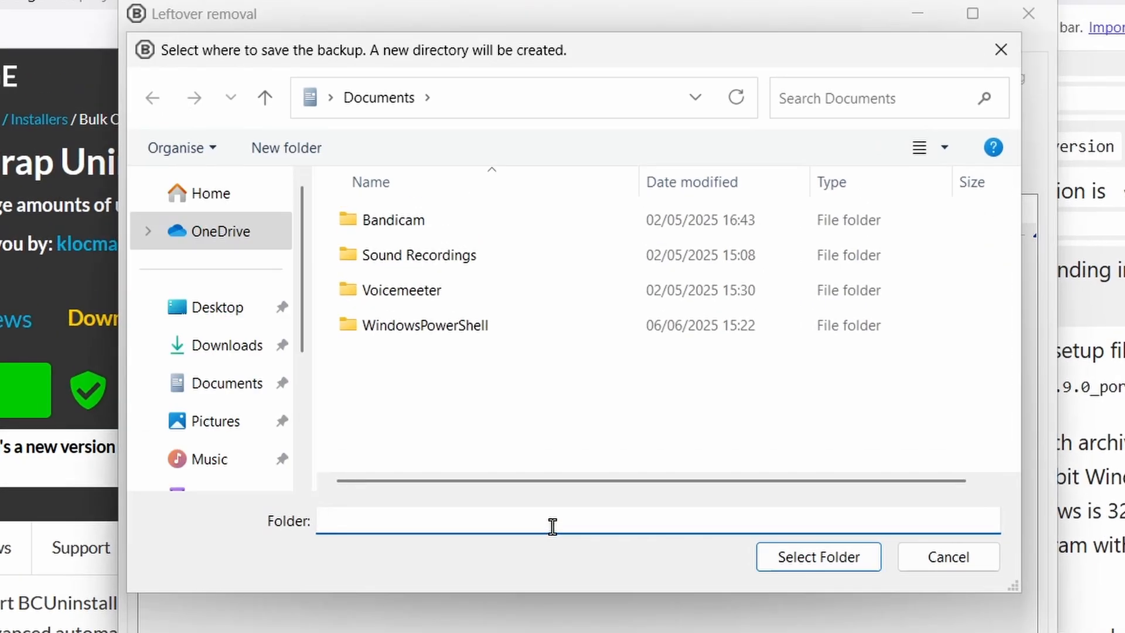
pyautogui.click(200, 322)
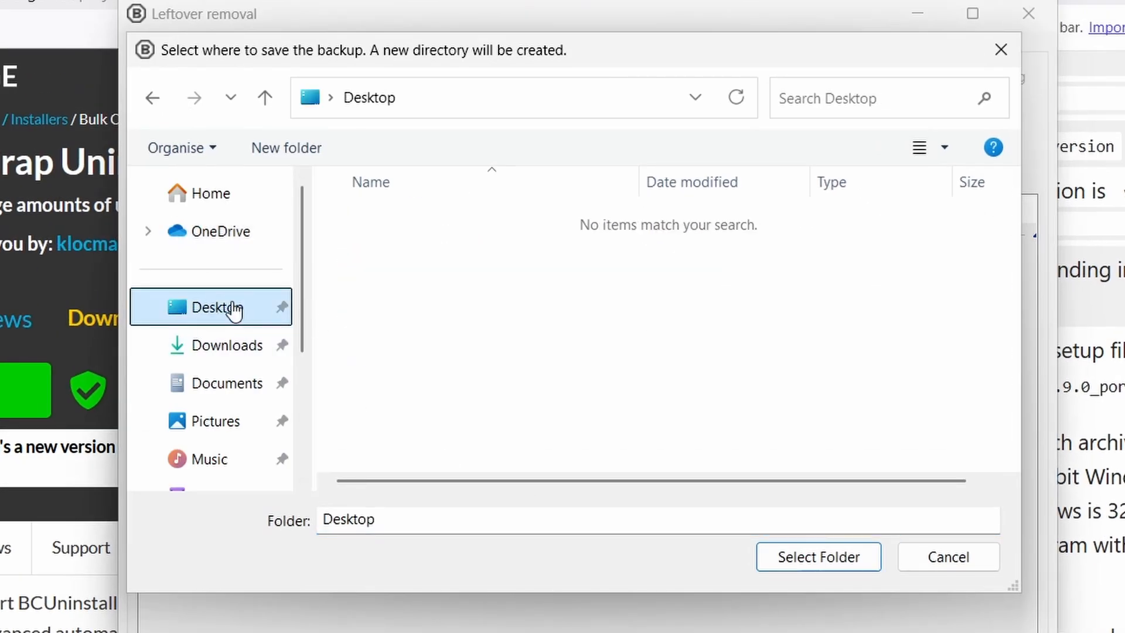
pyautogui.click(829, 558)
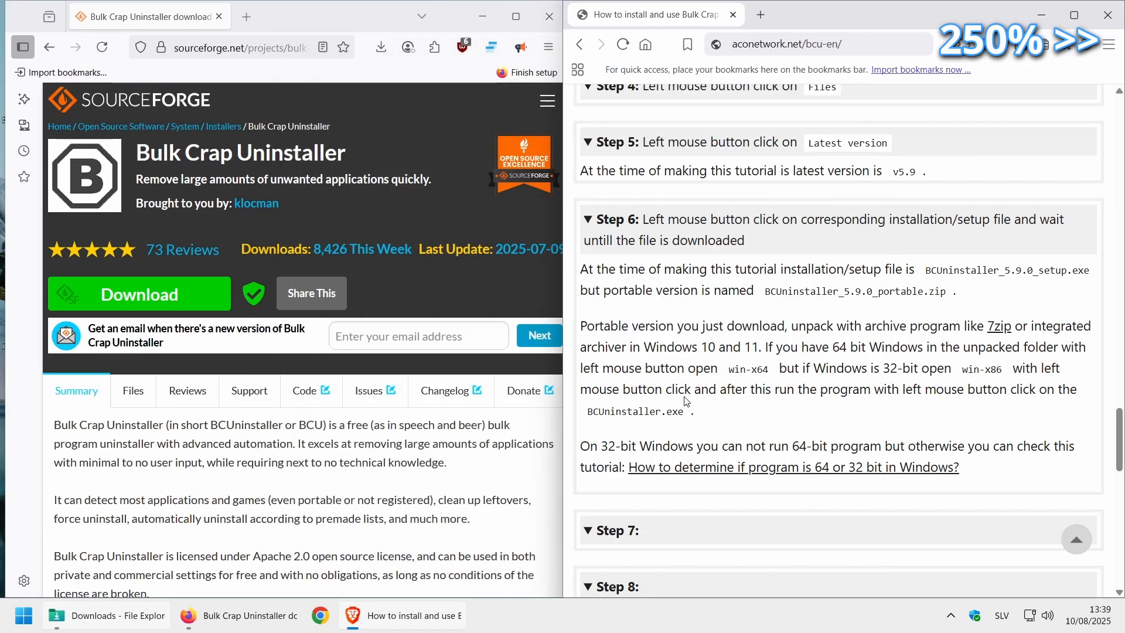
# Inspect the VLC media player folder inside the BCU Backup folder on the desktop, and move the backup folder to the Recycle Bin.
pyautogui.click(483, 14)
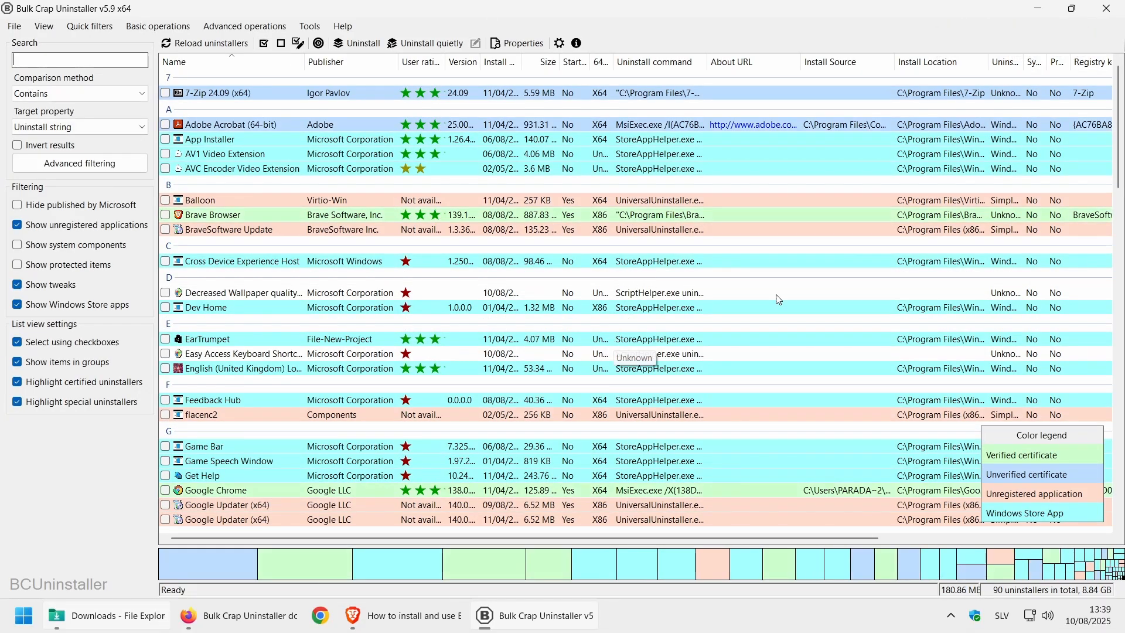
pyautogui.click(1038, 8)
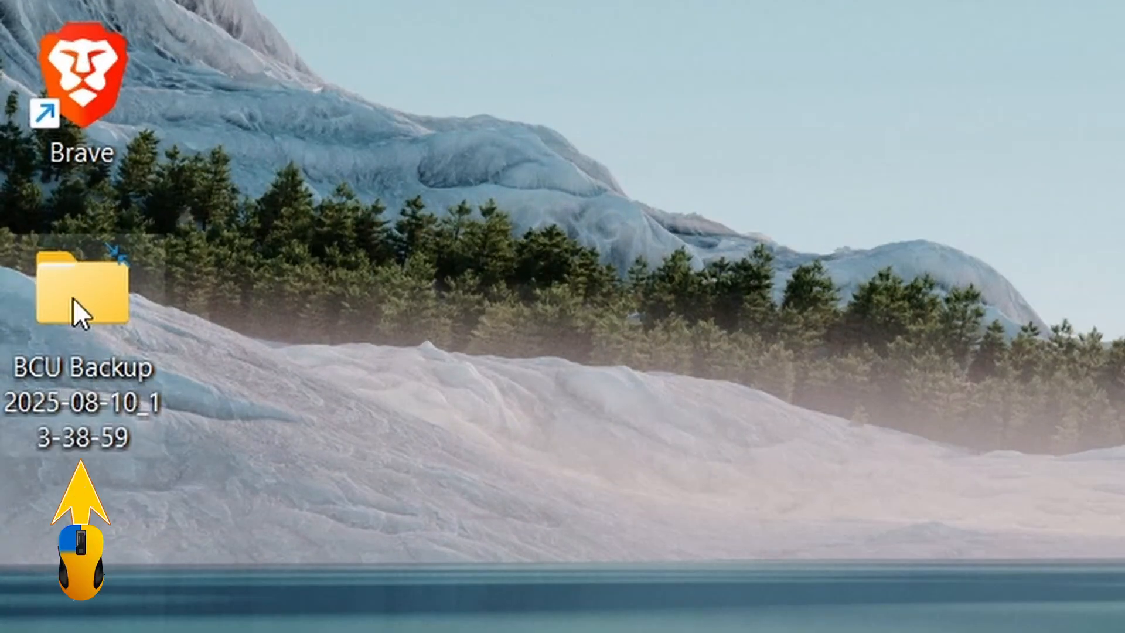
pyautogui.doubleClick(72, 298)
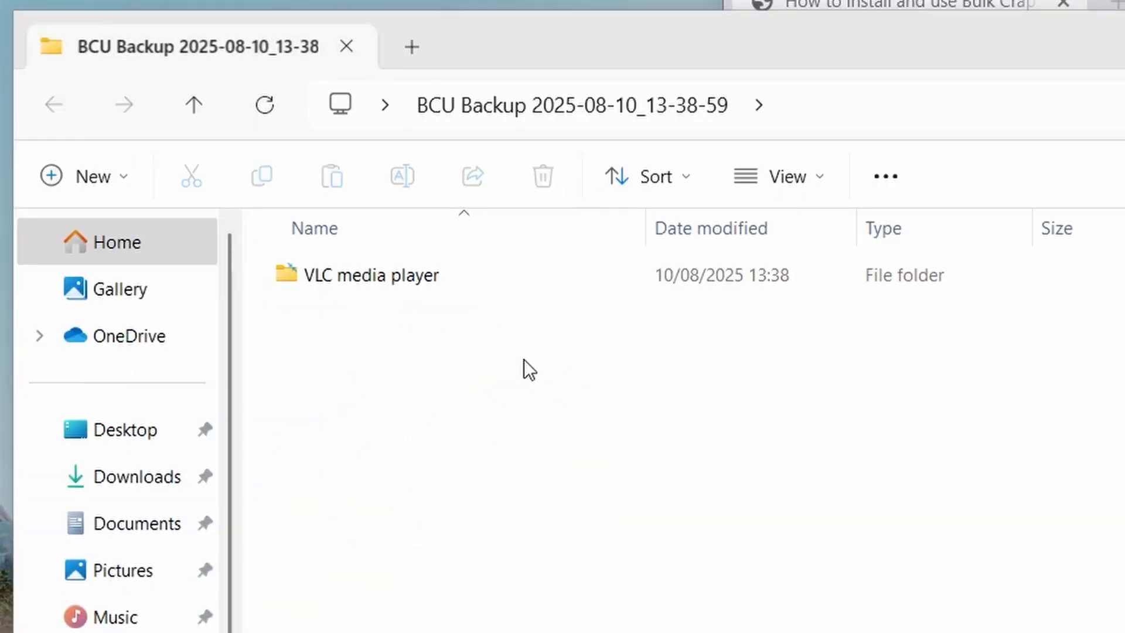
pyautogui.doubleClick(382, 276)
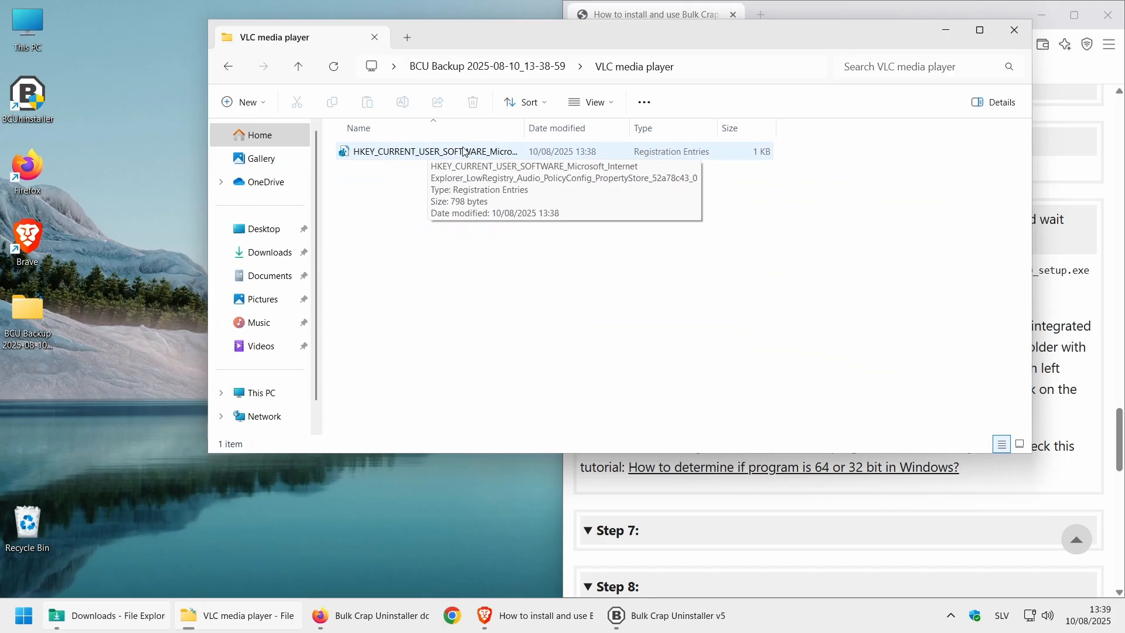
pyautogui.click(1016, 30)
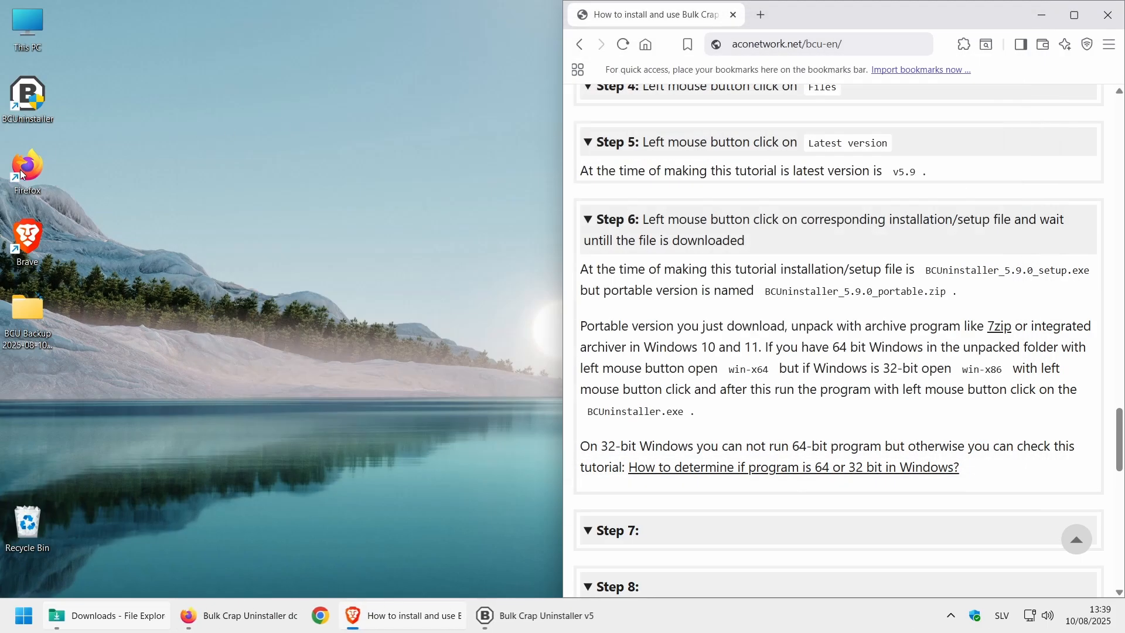
pyautogui.moveTo(24, 320); pyautogui.dragTo(23, 528)
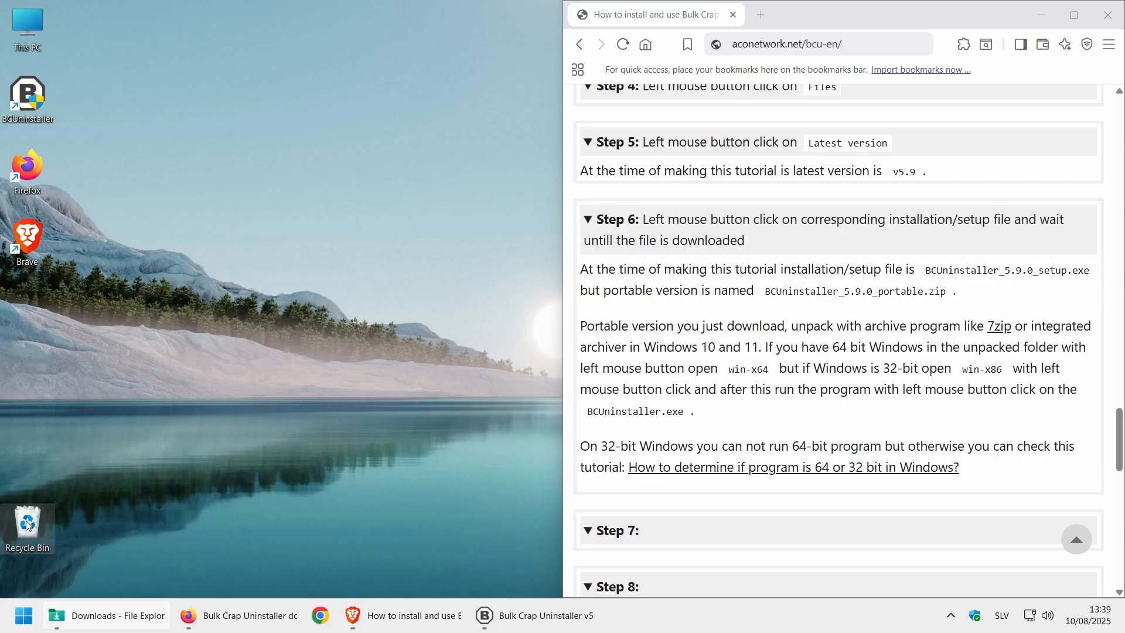
# Return to Bulk Crap Uninstaller and open its Startup Manager.
pyautogui.hotkey('alt', 'Tab')
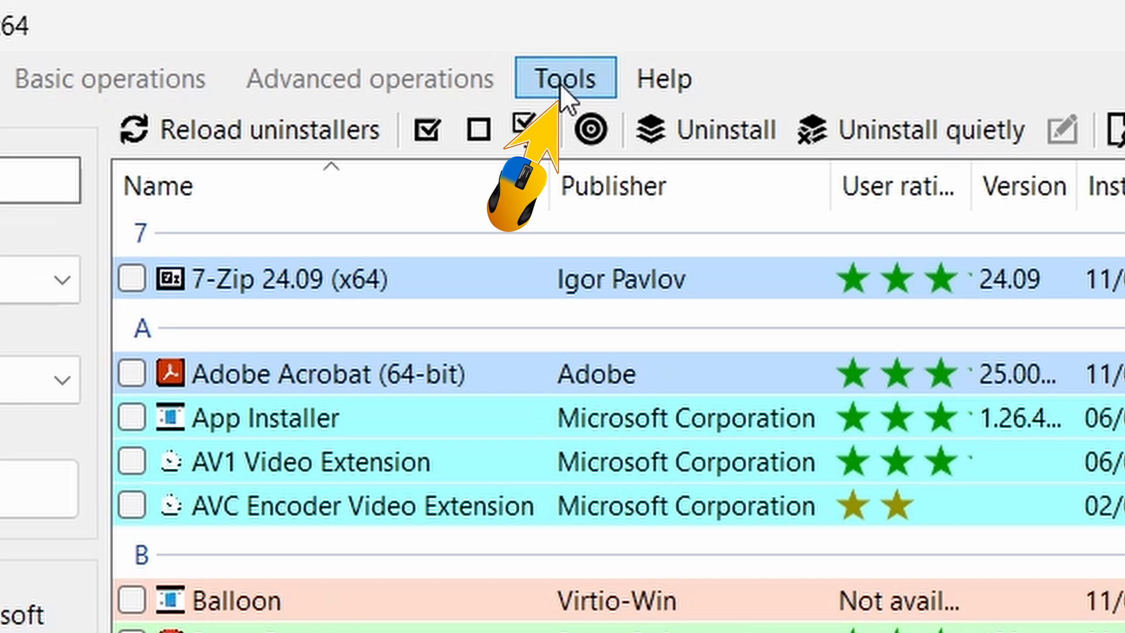
pyautogui.click(560, 84)
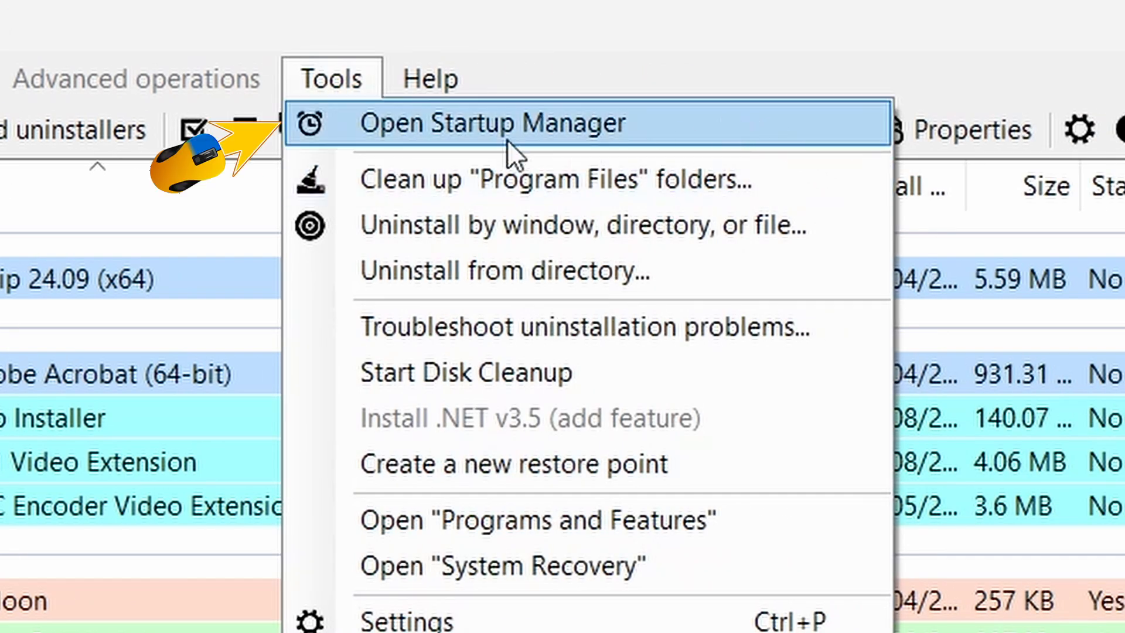
pyautogui.click(701, 126)
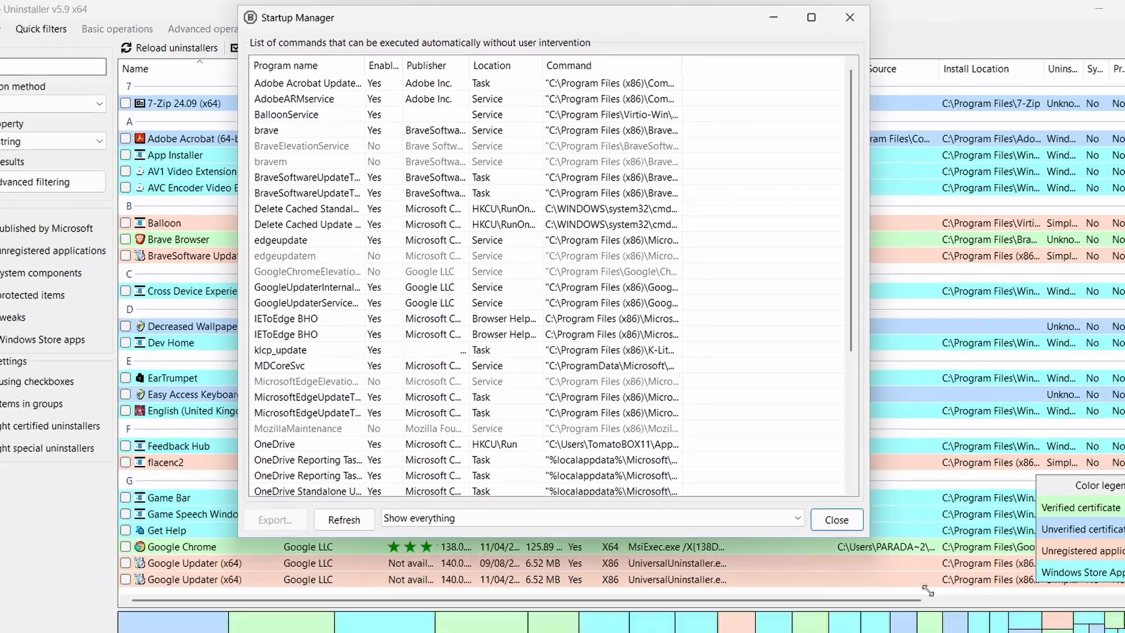
# Enlarge the Startup Manager window and look through the list of automatically executed commands and their enabled states.
pyautogui.moveTo(926, 617); pyautogui.dragTo(1124, 632)
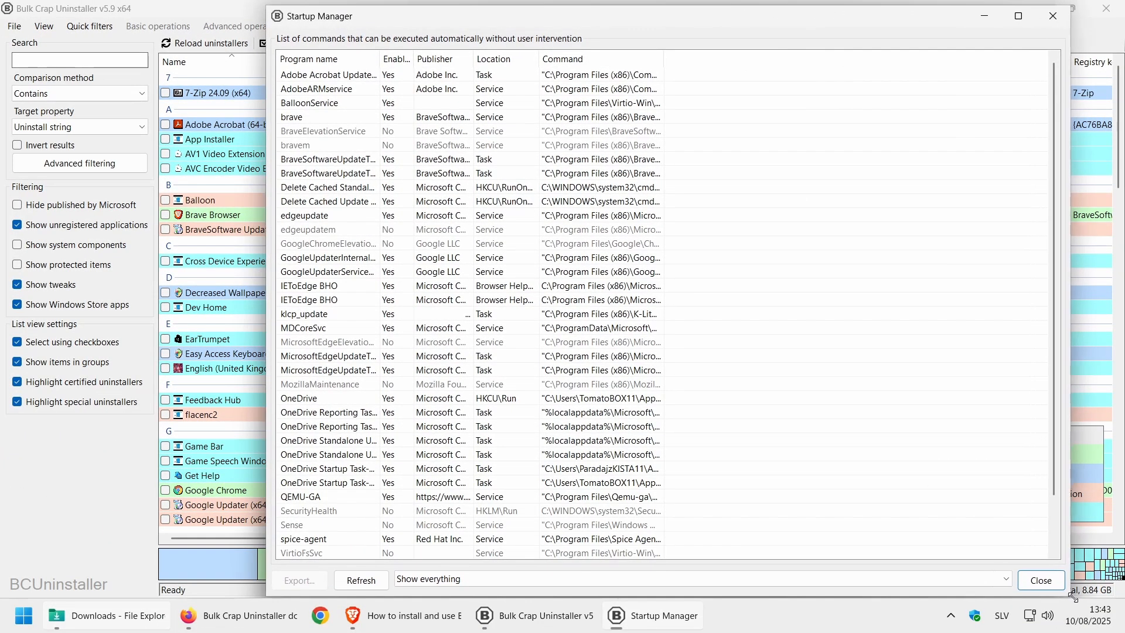
pyautogui.moveTo(1072, 596); pyautogui.dragTo(1073, 598)
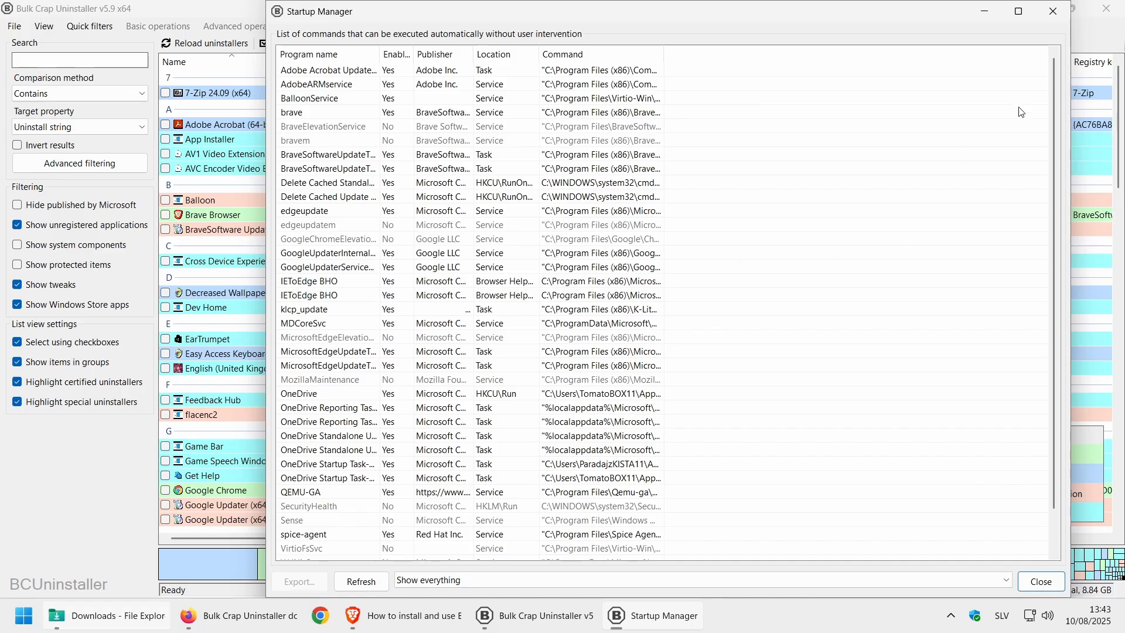
pyautogui.scroll(-1, 1053, 119)
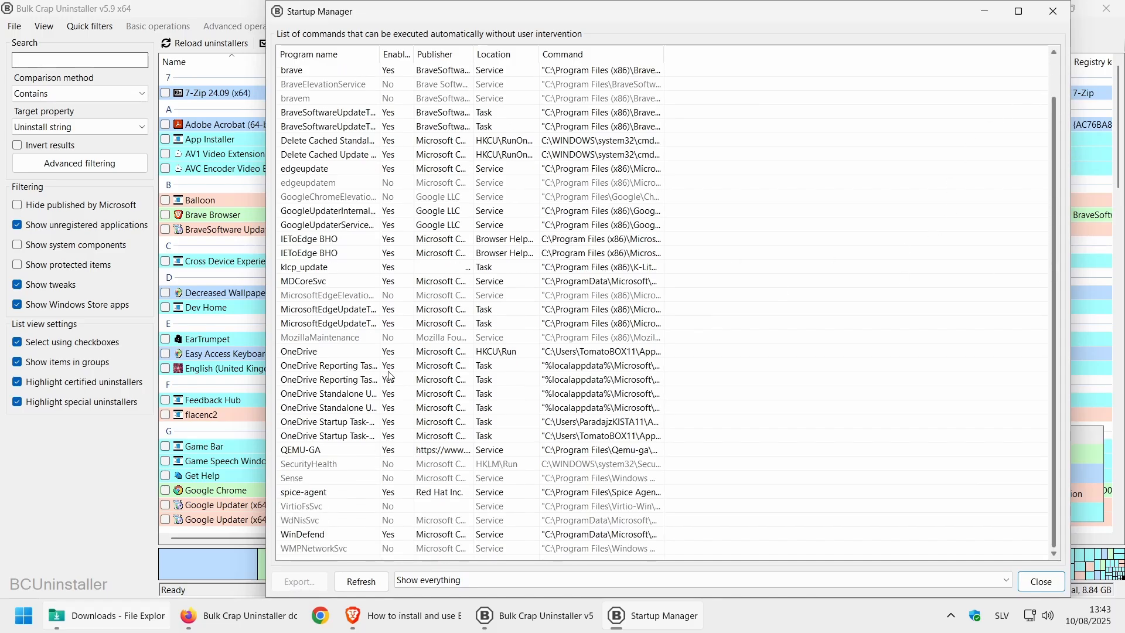
pyautogui.click(390, 298)
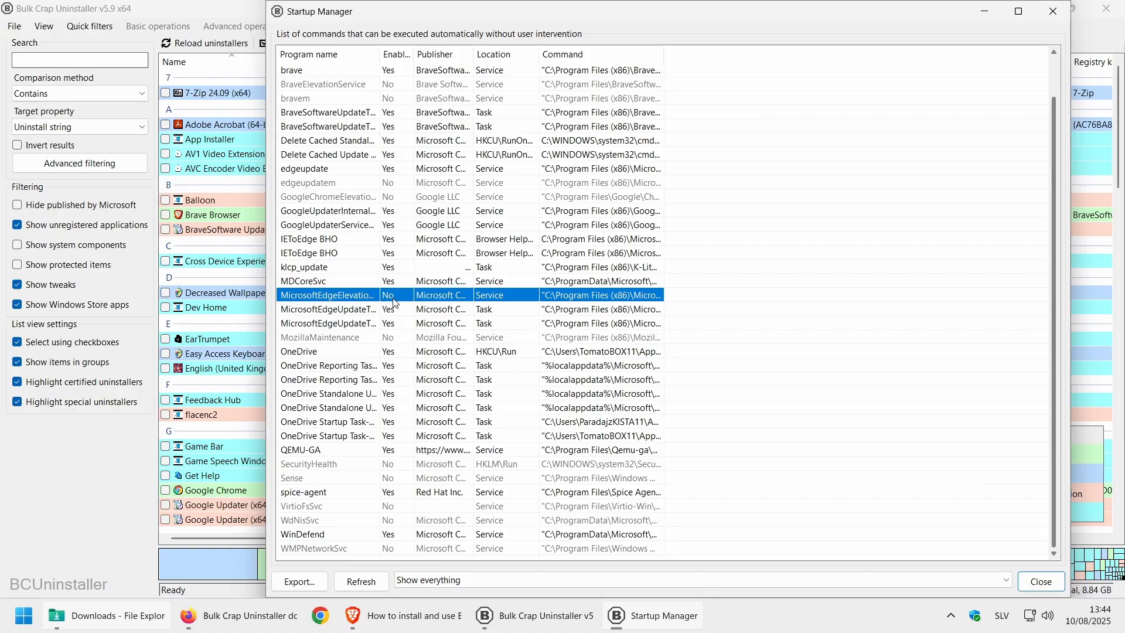
pyautogui.scroll(1, 479, 202)
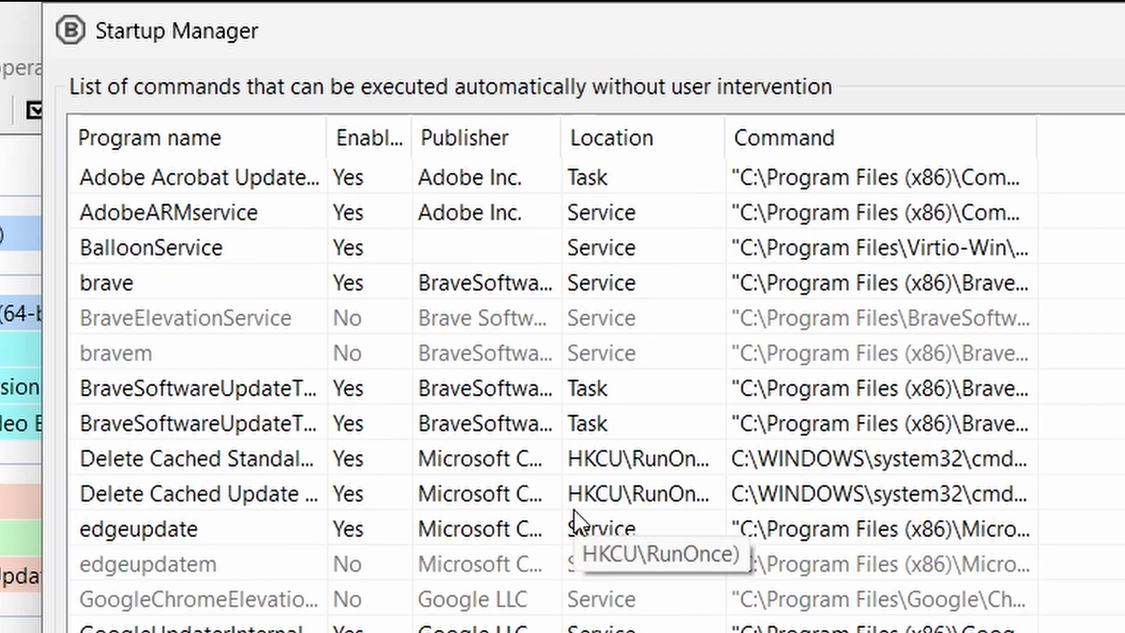
# Disable the Adobe Acrobat Update task in Startup Manager and enable it again.
pyautogui.click(233, 182)
pyautogui.rightClick(231, 181)
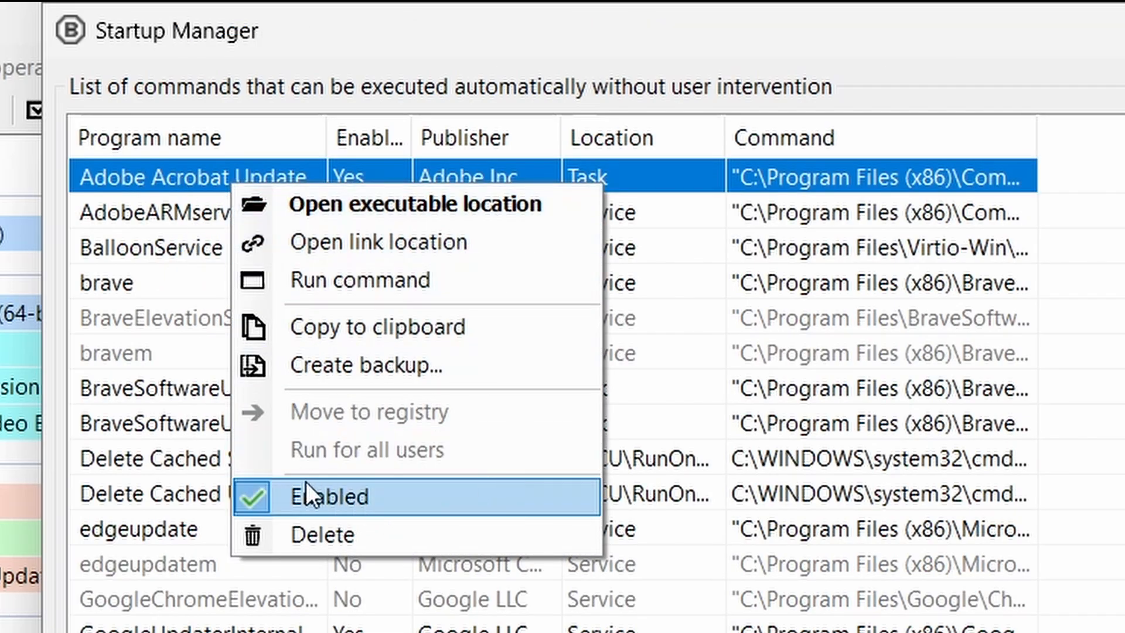
pyautogui.click(330, 495)
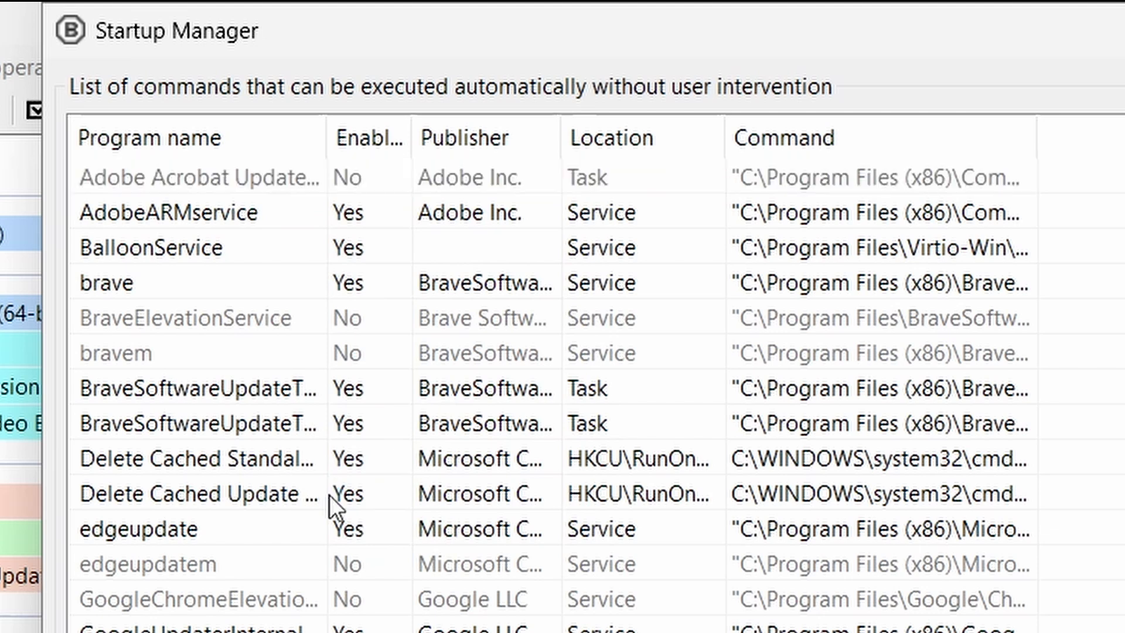
pyautogui.rightClick(247, 185)
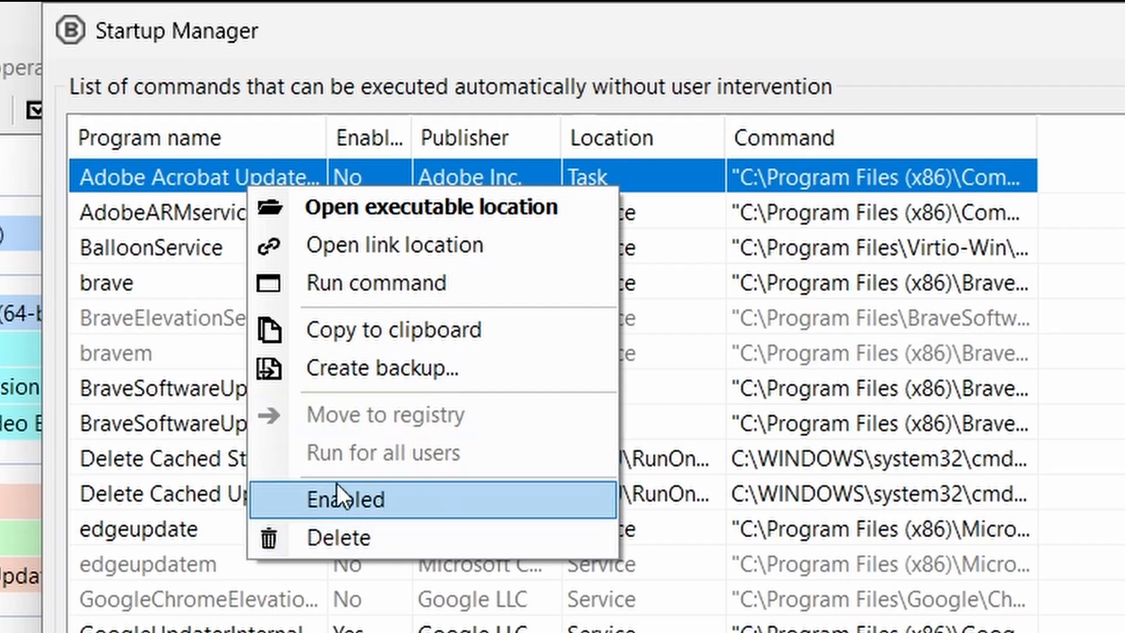
pyautogui.click(365, 496)
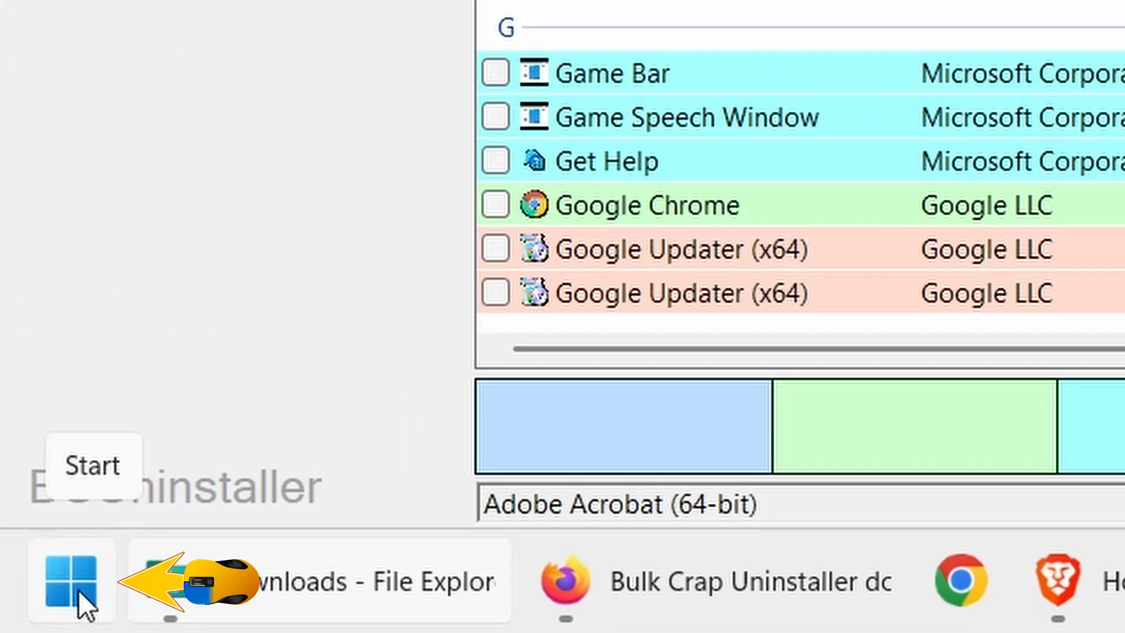
# View the Uninstall option for the pinned LinkedIn app in the Windows Start menu, and return to Bulk Crap Uninstaller without uninstalling it.
pyautogui.click(78, 589)
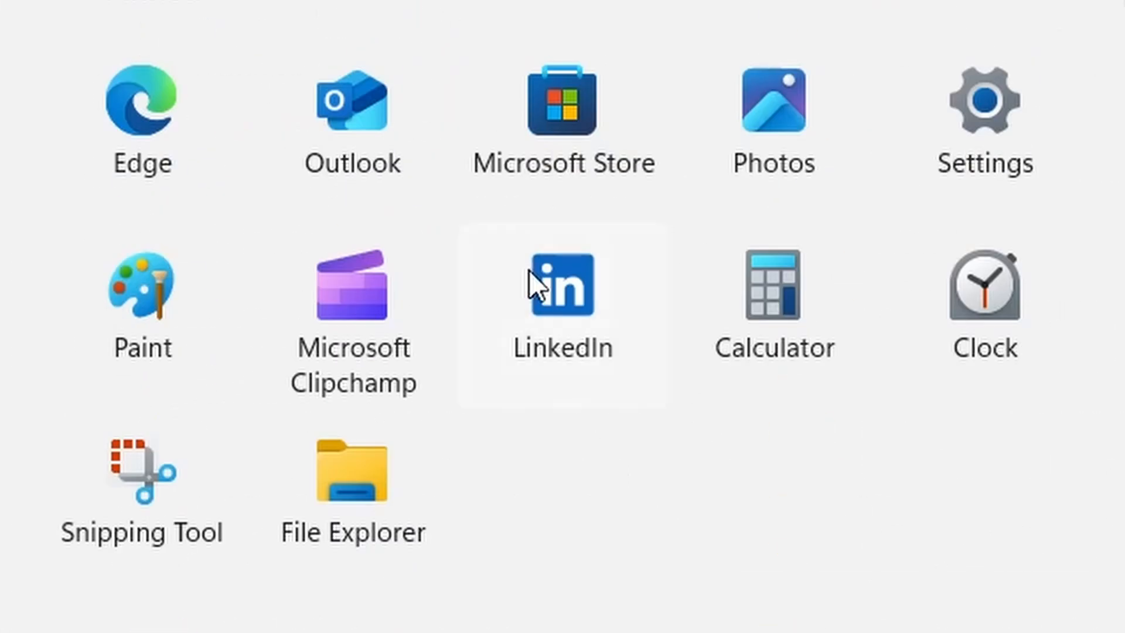
pyautogui.rightClick(547, 343)
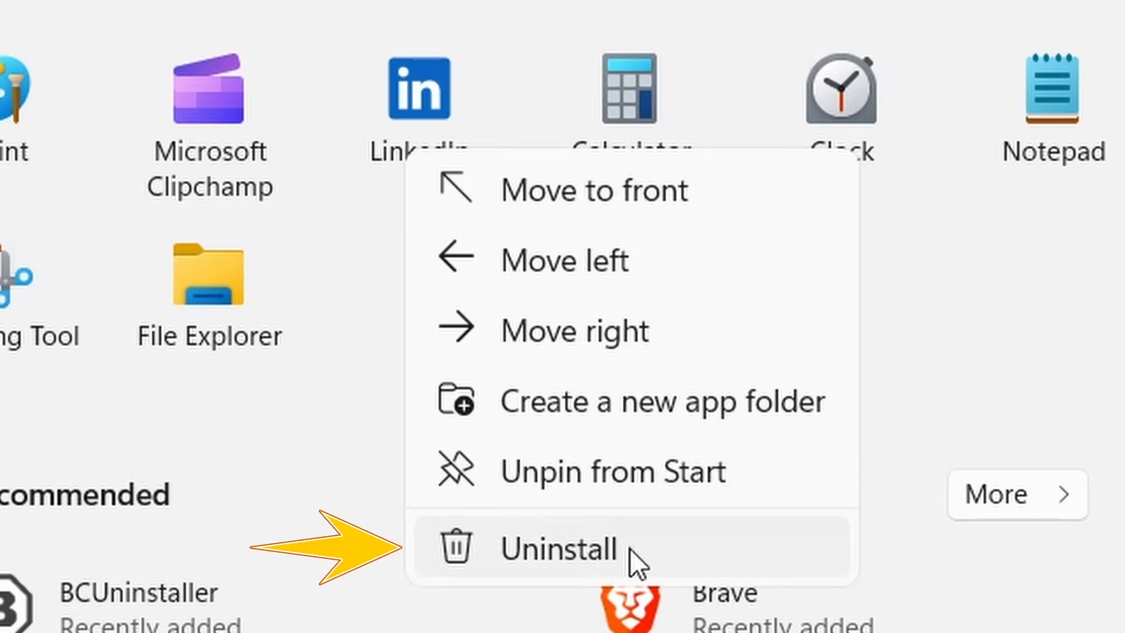
pyautogui.click(997, 288)
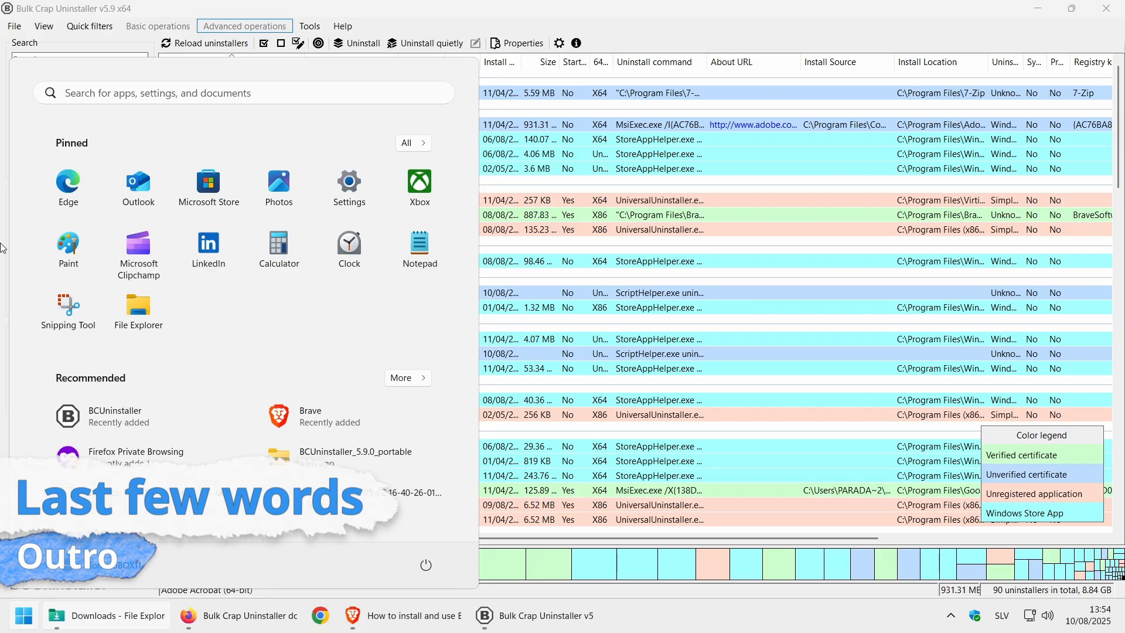
pyautogui.click(691, 20)
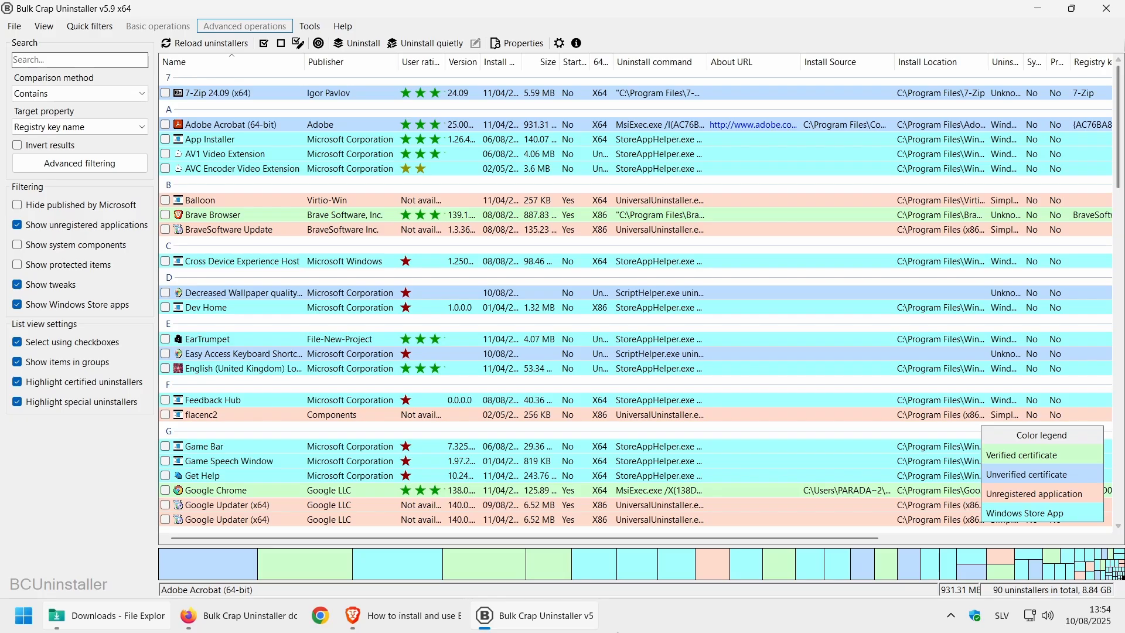
# Switch to Firefox to show the Bulk Crap Uninstaller project page on SourceForge.
pyautogui.click(251, 626)
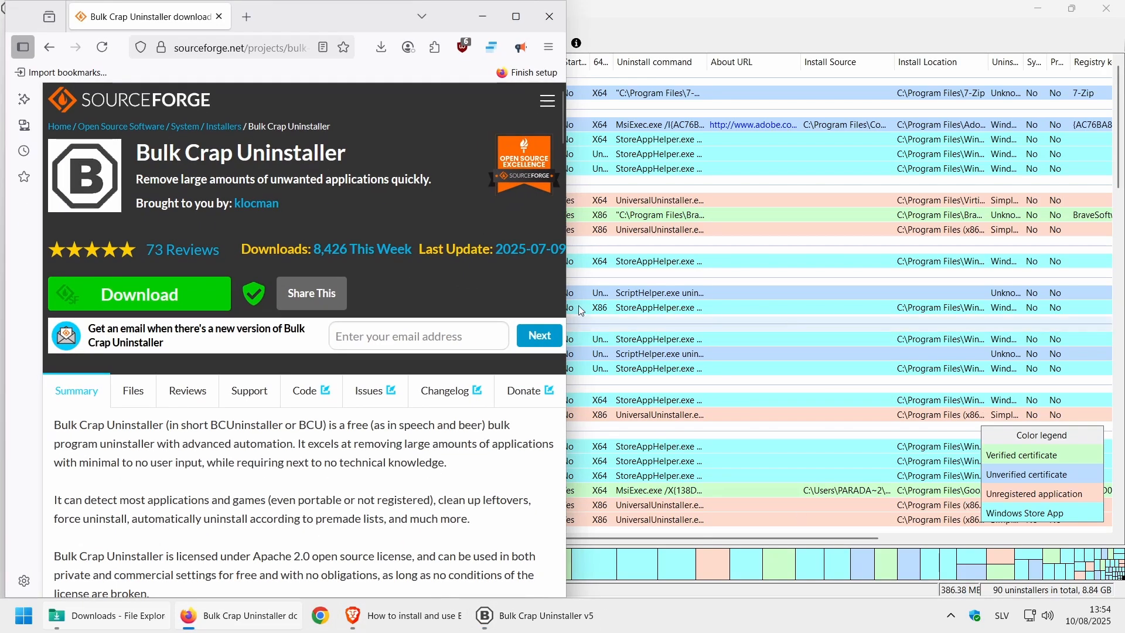